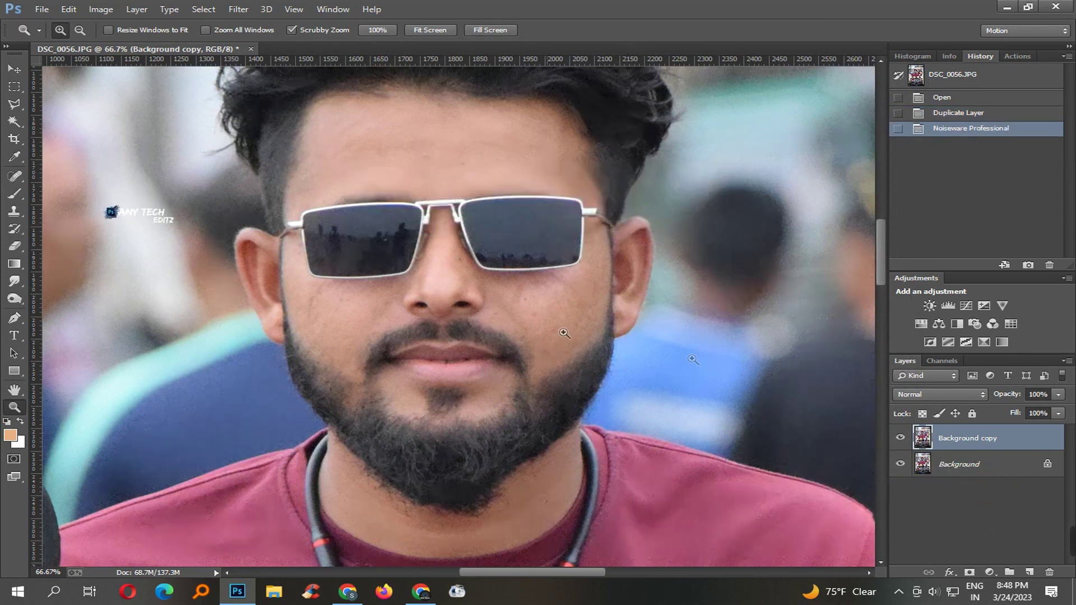
Compare the face before and after the Noiseware Professional noise reduction, both zoomed out and at 100%
left_click(959, 113)
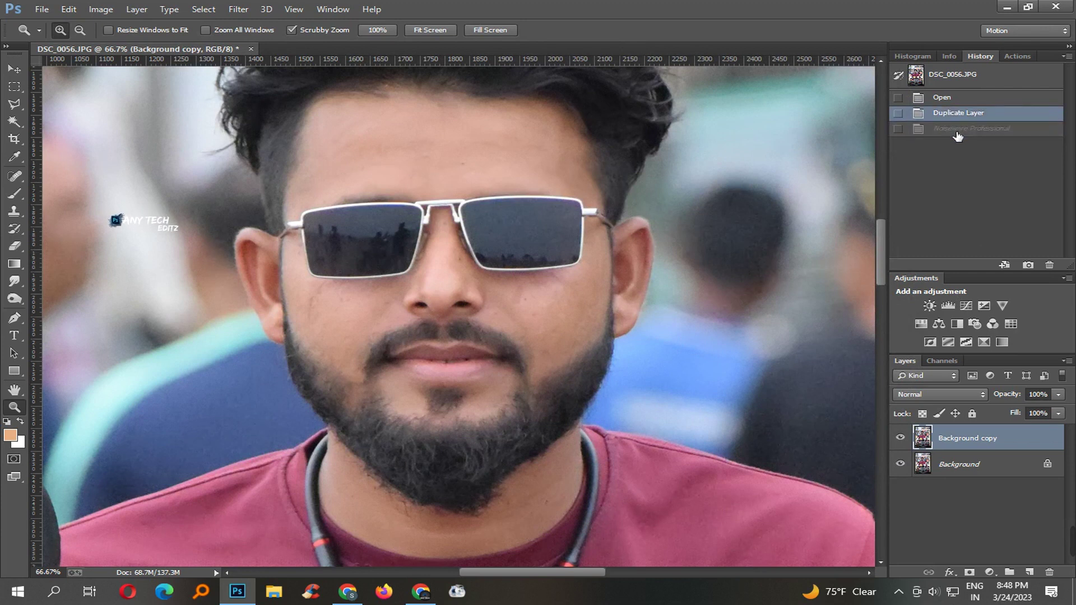
left_click(958, 130)
left_click(451, 245)
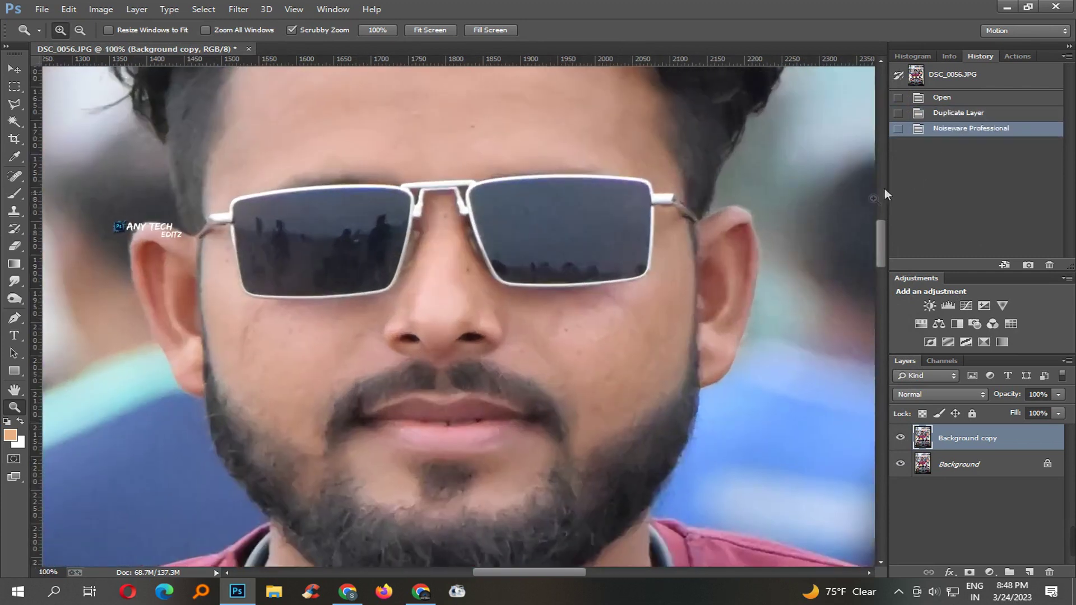
left_click(945, 117)
left_click(944, 130)
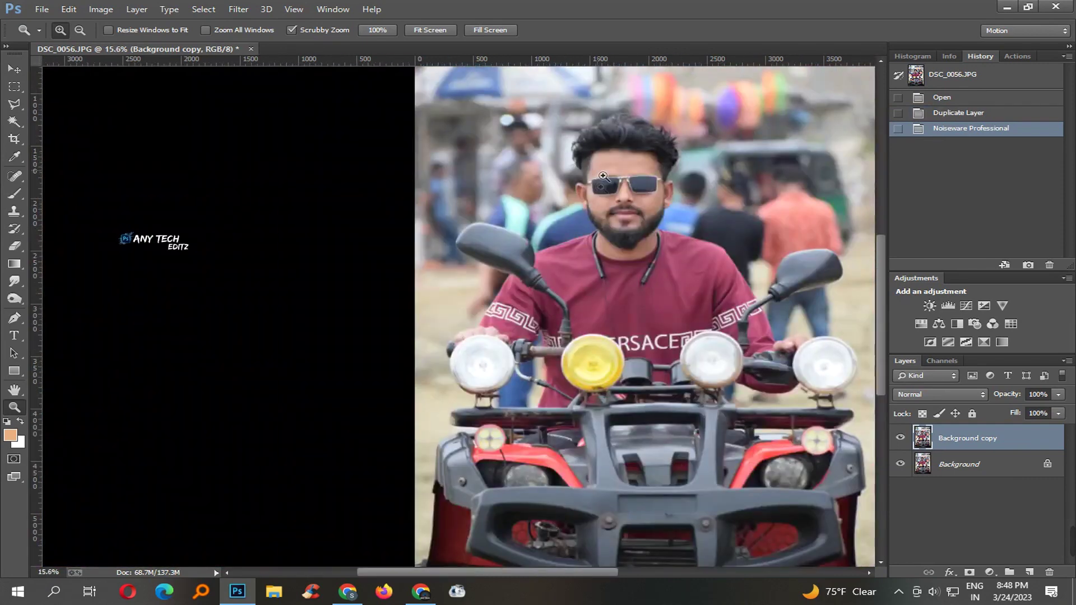
Save the photo as the Photoshop document DSC_0056.psd
left_click_drag(603, 176, 728, 210)
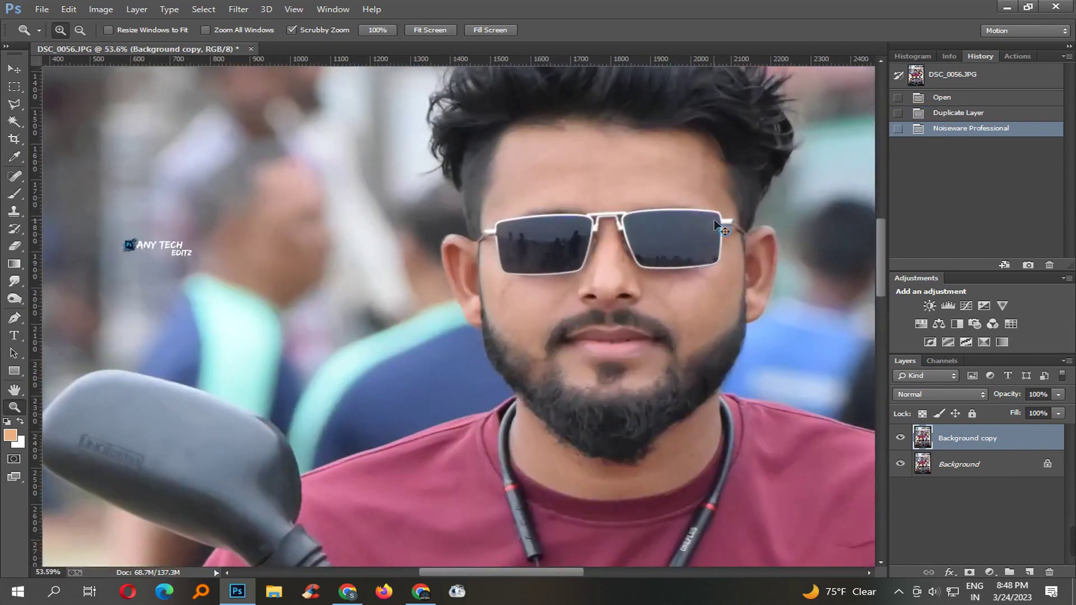
key("ctrl+shift+s")
key("Return")
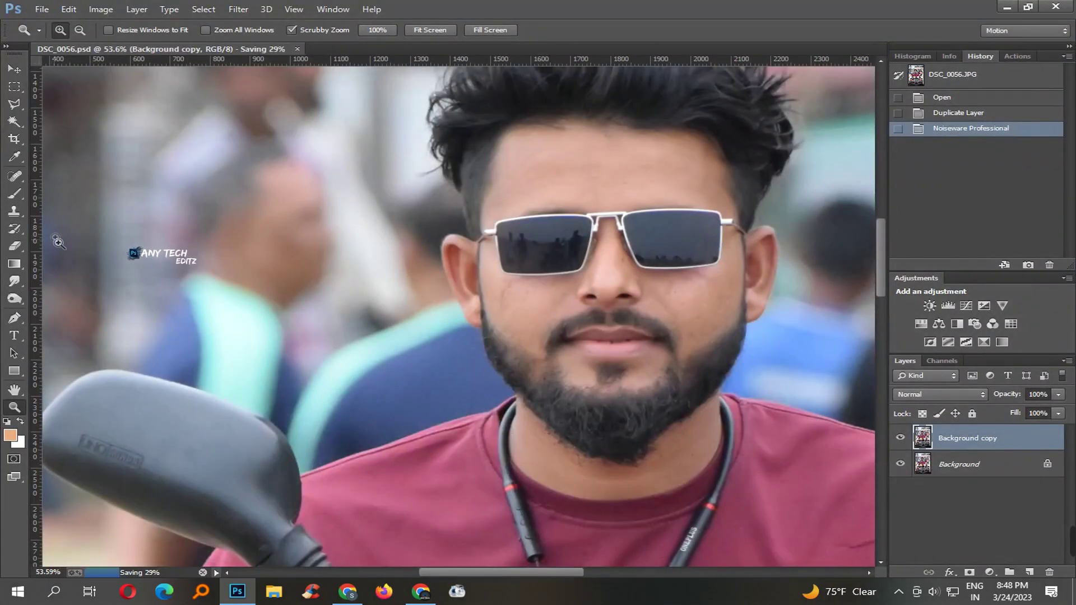
Smooth the inner and lower part of the cheek on the photo's left side with the Mixer Brush at 20% wet and 25% flow
right_click(14, 194)
left_click(62, 232)
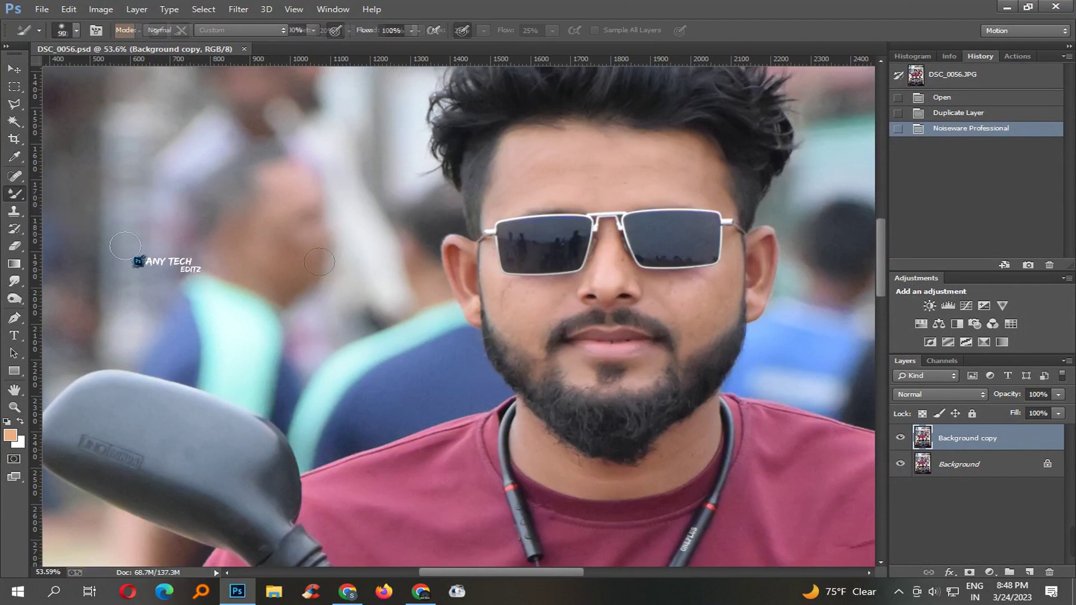
left_click_drag(571, 256, 575, 300)
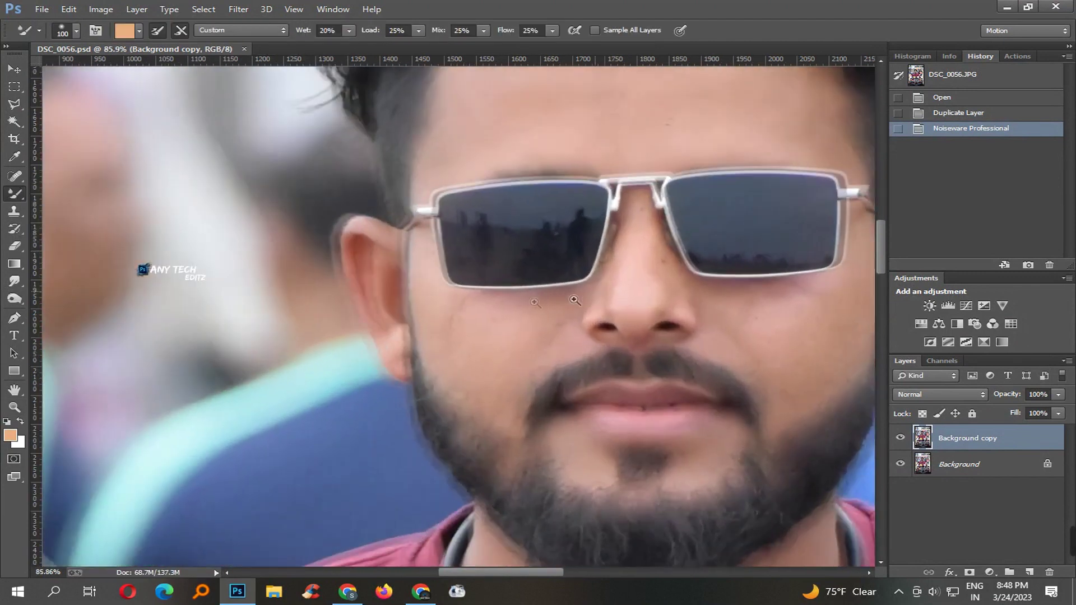
scroll(449, 308, "up", 8)
scroll(663, 297, "down", 8)
left_click_drag(675, 302, 498, 308)
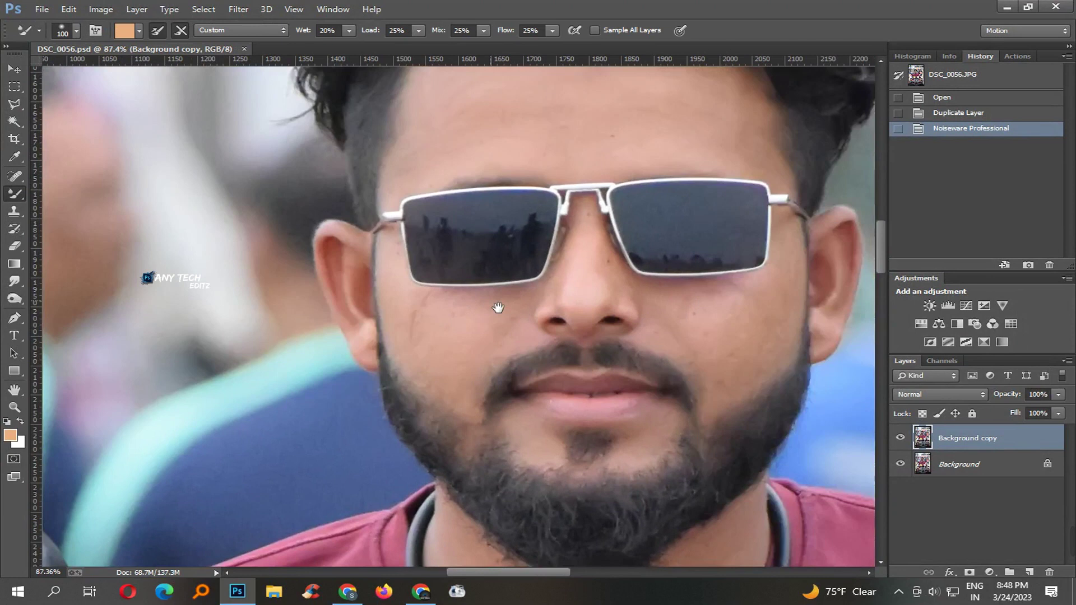
key("ctrl+1")
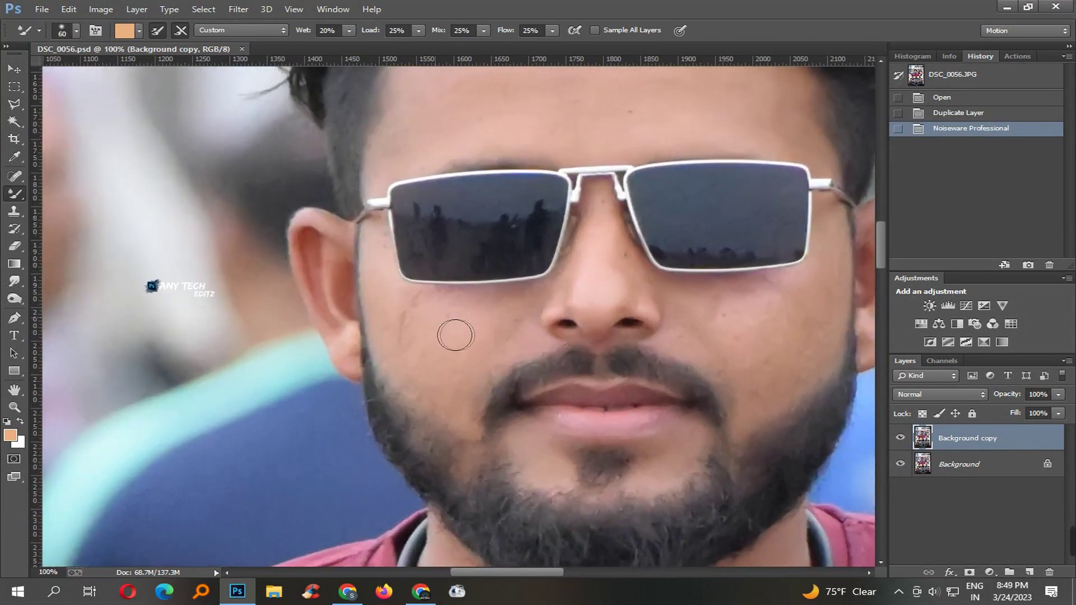
left_click(471, 343)
left_click(471, 343)
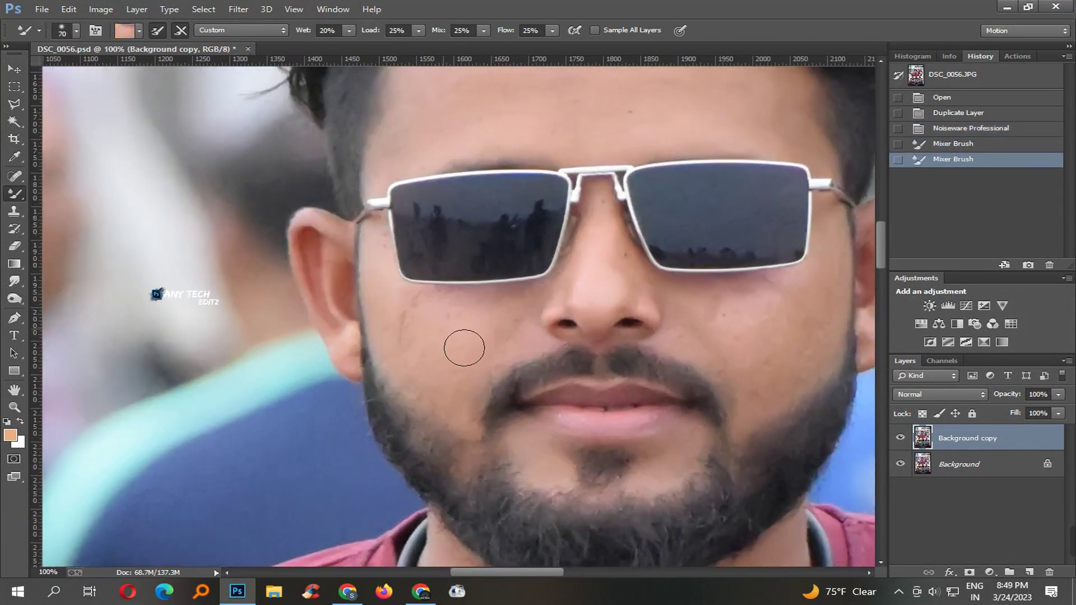
left_click(525, 333)
key("bracketright")
key("bracketright")
left_click(487, 346)
left_click(454, 348)
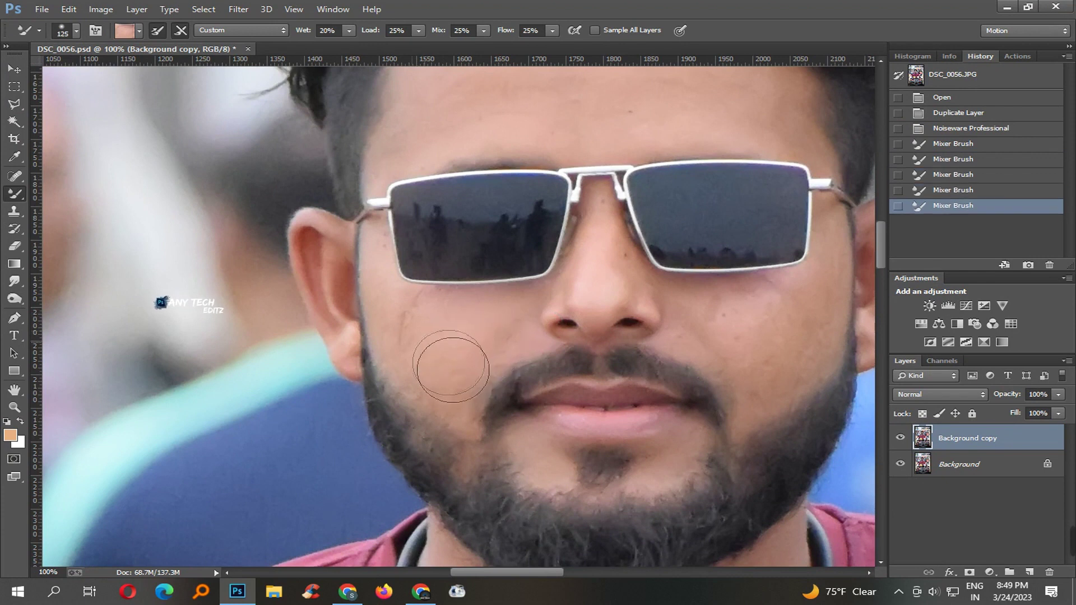
left_click(449, 386)
Blend the outer cheek and the skin just beneath the left sunglass lens with short Mixer Brush strokes
key("bracketleft")
left_click(400, 315)
left_click(429, 341)
key("bracketright")
key("bracketright")
left_click(436, 349)
left_click(443, 344)
left_click(457, 331)
left_click(468, 320)
left_click(439, 344)
Smooth the side of the nose and the cheek on the photo's right side with the Mixer Brush
left_click_drag(624, 266, 620, 243)
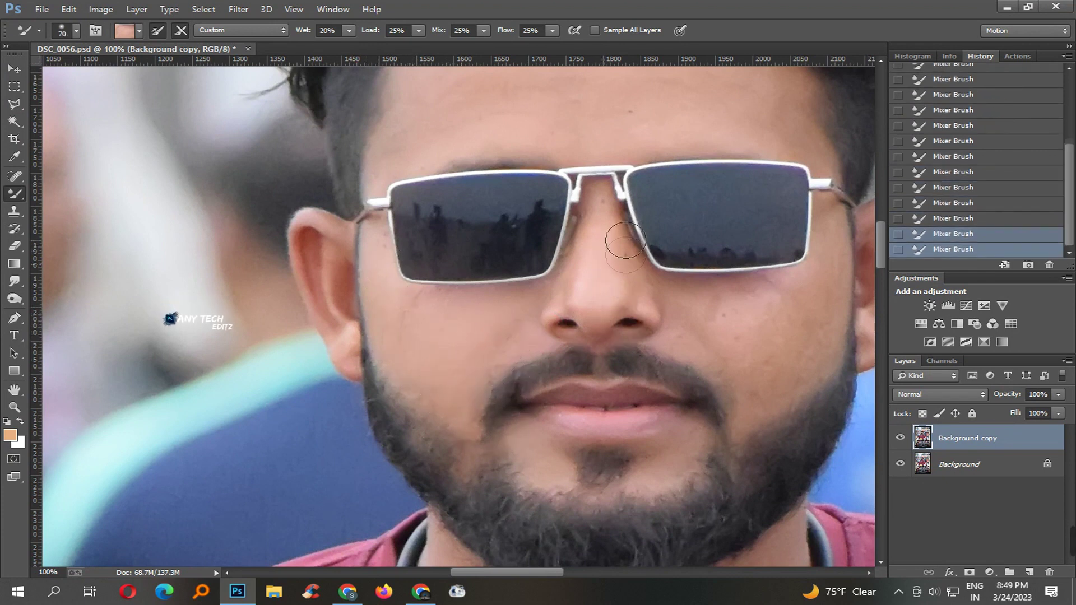
key("bracketright")
key("bracketright")
key("bracketright")
key("bracketleft")
key("bracketleft")
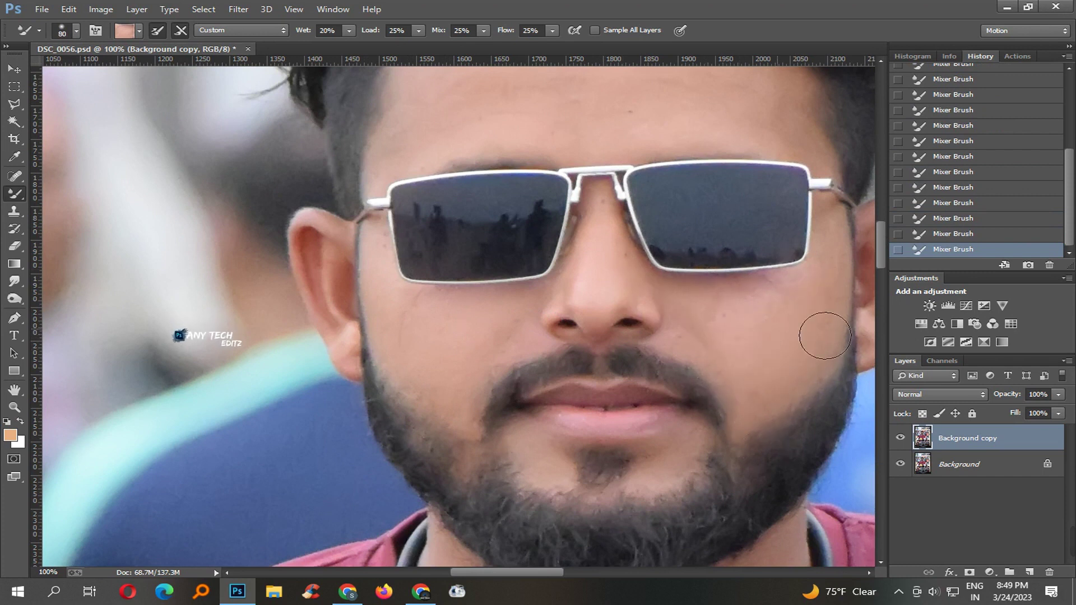
Smooth the forehead skin between hairline and sunglasses with the Mixer Brush at sizes of about 125 to 175
scroll(674, 383, "down", 9)
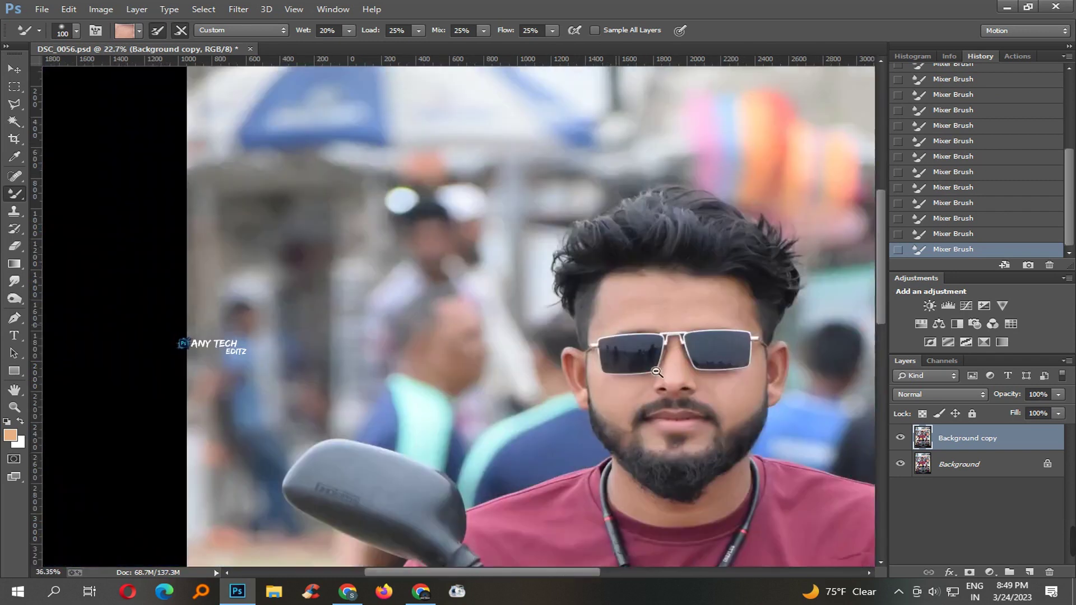
scroll(667, 373, "up", 2)
key("ctrl+s")
scroll(690, 337, "up", 5)
key("bracketright")
key("bracketright")
key("bracketright")
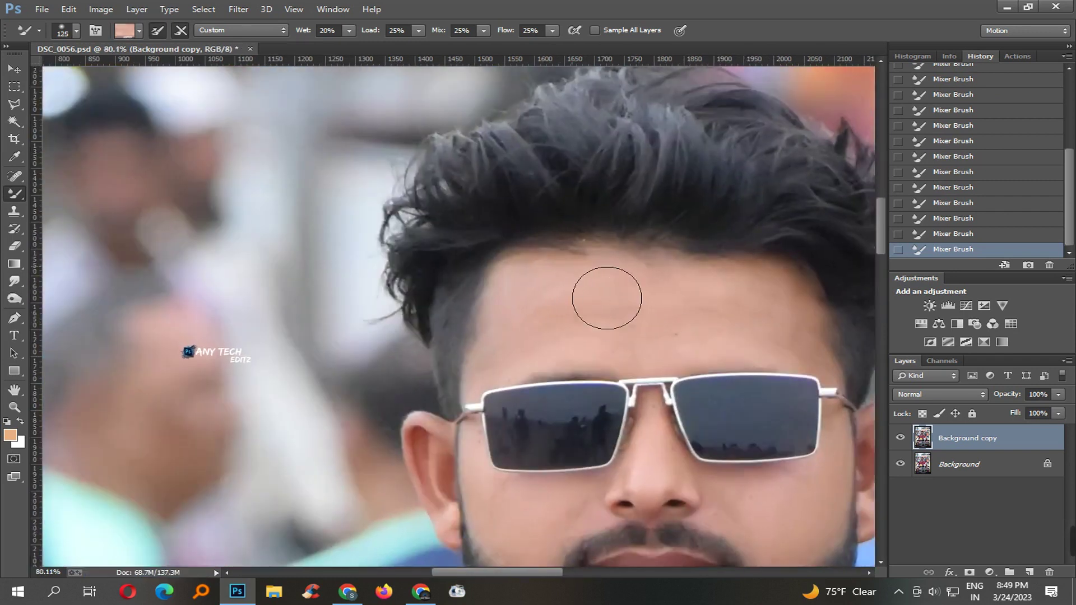
key("bracketleft")
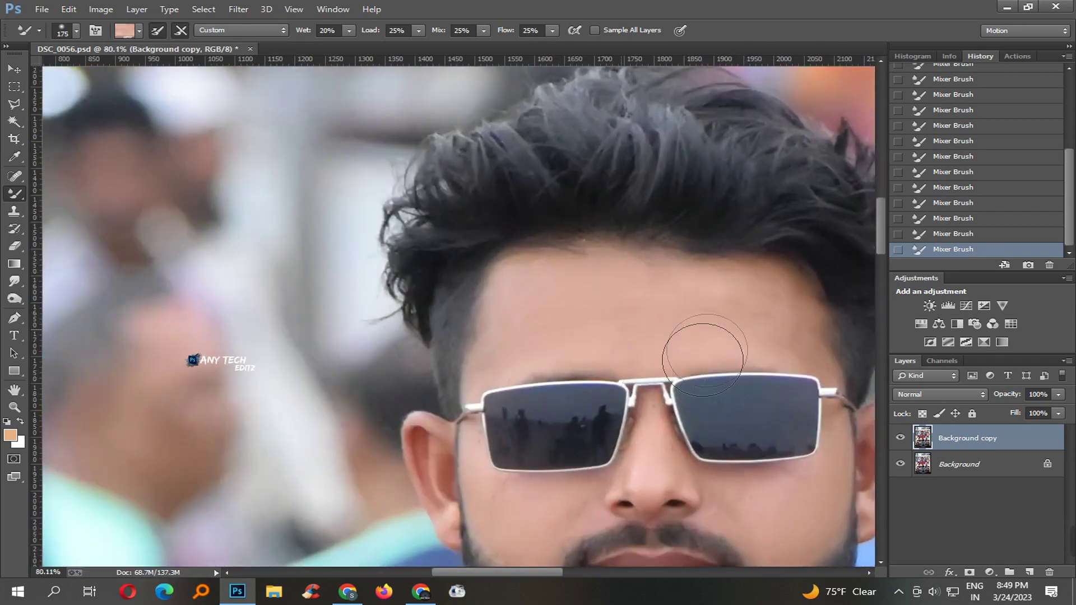
scroll(709, 343, "down", 5)
scroll(471, 196, "up", 3)
scroll(470, 197, "up", 3)
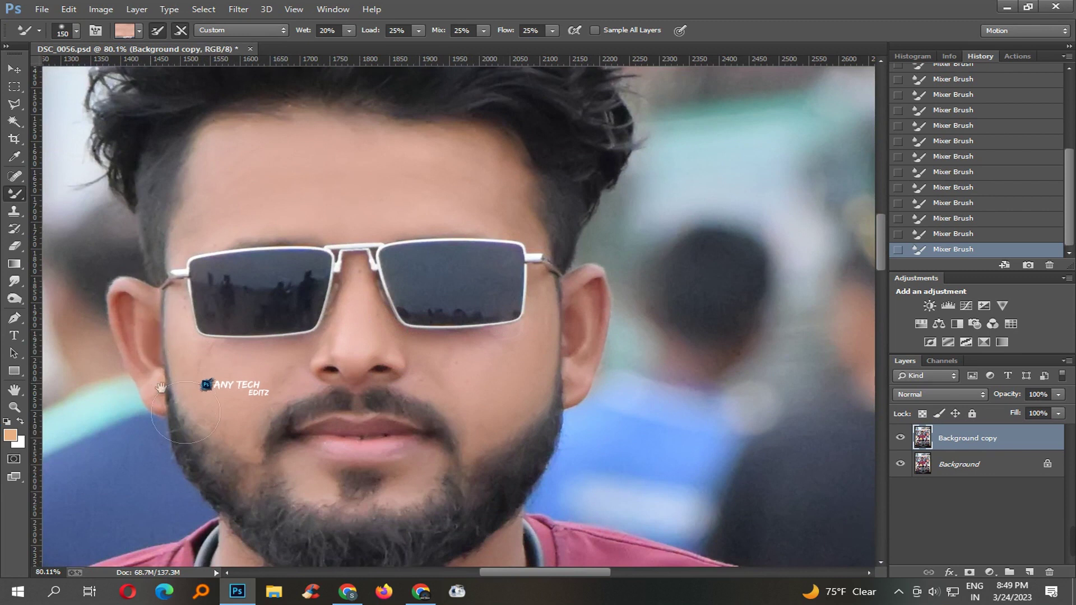
Apply the Camera Raw Filter to the Background copy layer with Contrast at +15 and adjusted basic tones
scroll(604, 396, "down", 6)
scroll(600, 373, "up", 2)
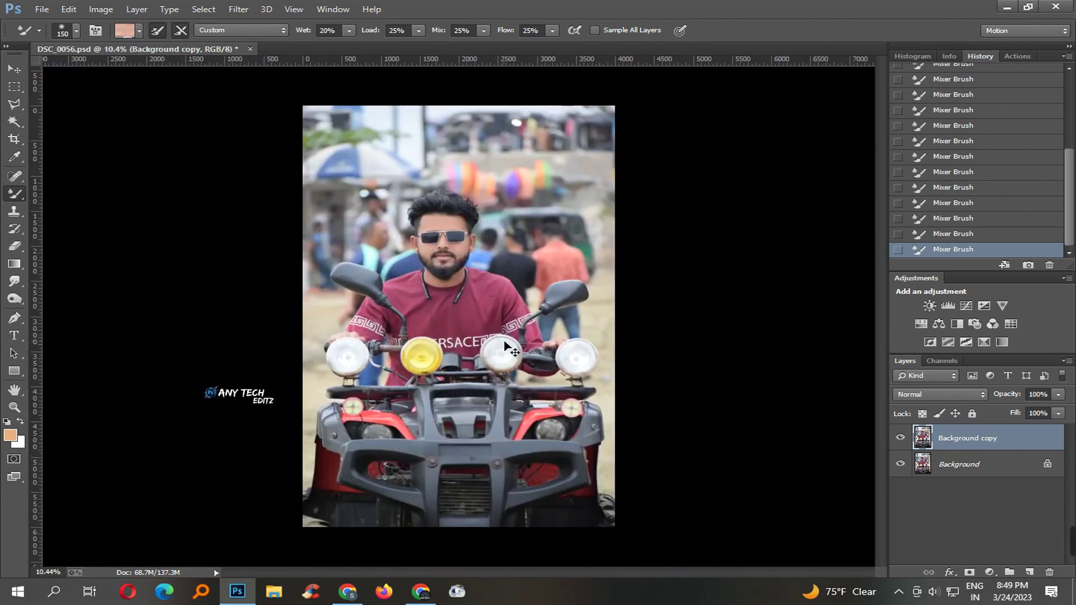
left_click(238, 9)
left_click(393, 84)
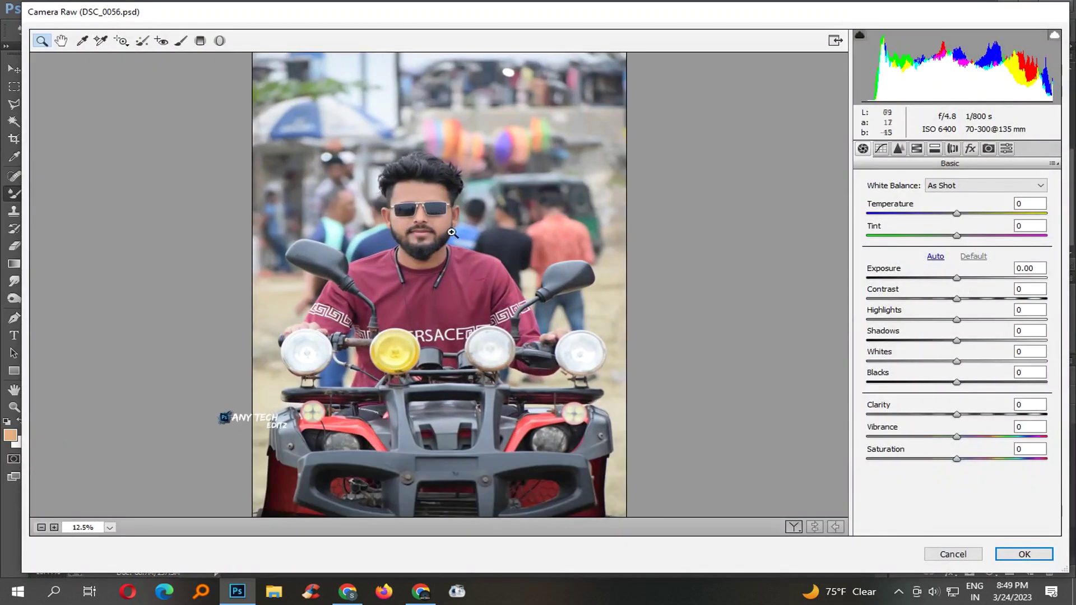
left_click(452, 232)
left_click_drag(951, 299, 971, 304)
left_click(1024, 319)
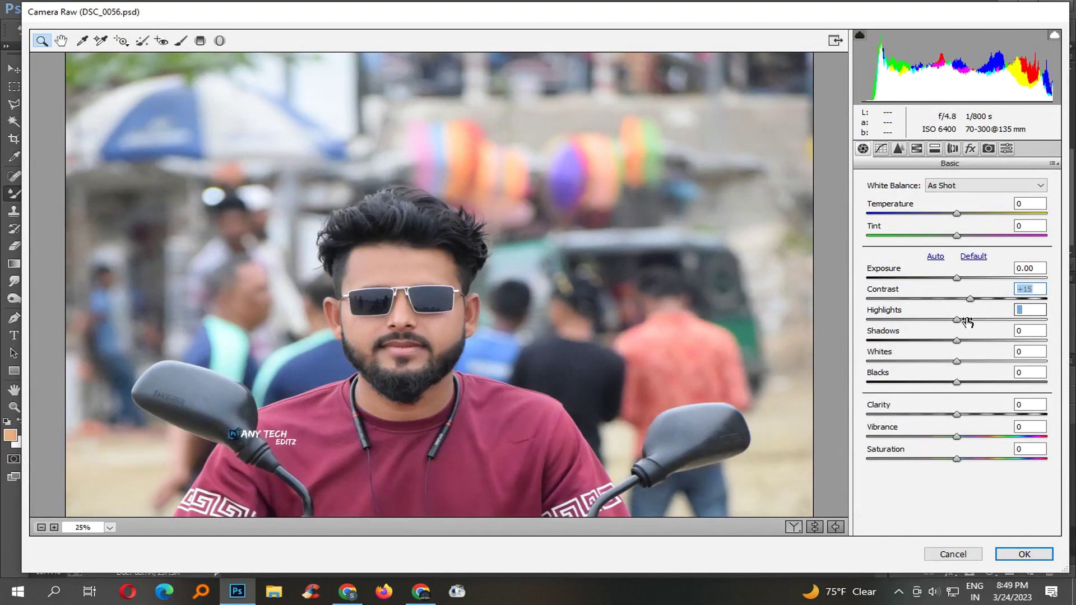
left_click_drag(1024, 321, 995, 385)
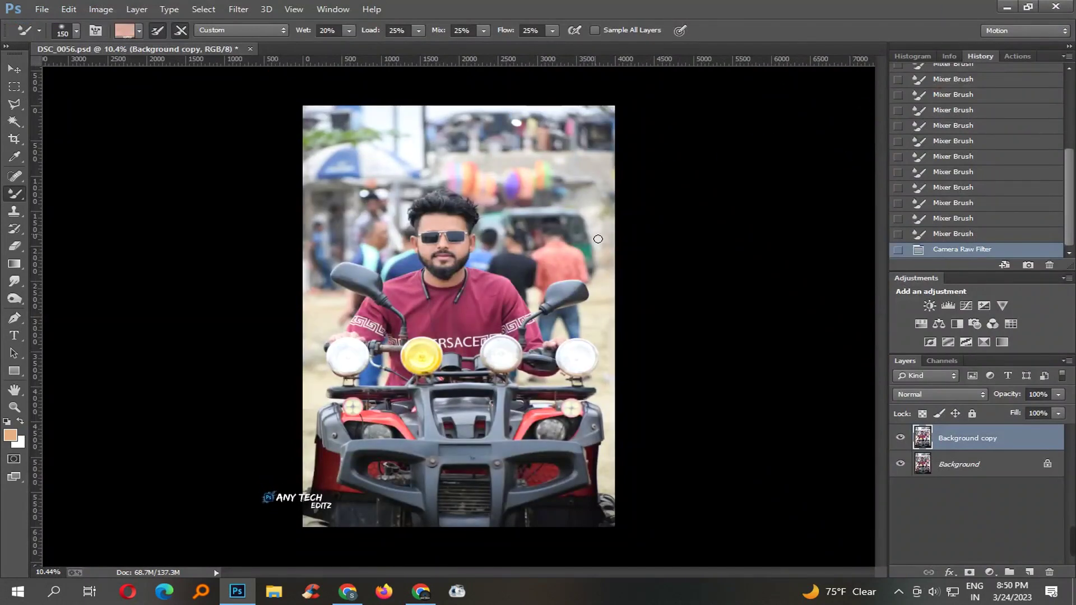
Compare the retouched photo with the original by toggling the visibility of the Background copy layer
scroll(454, 241, "up", 1)
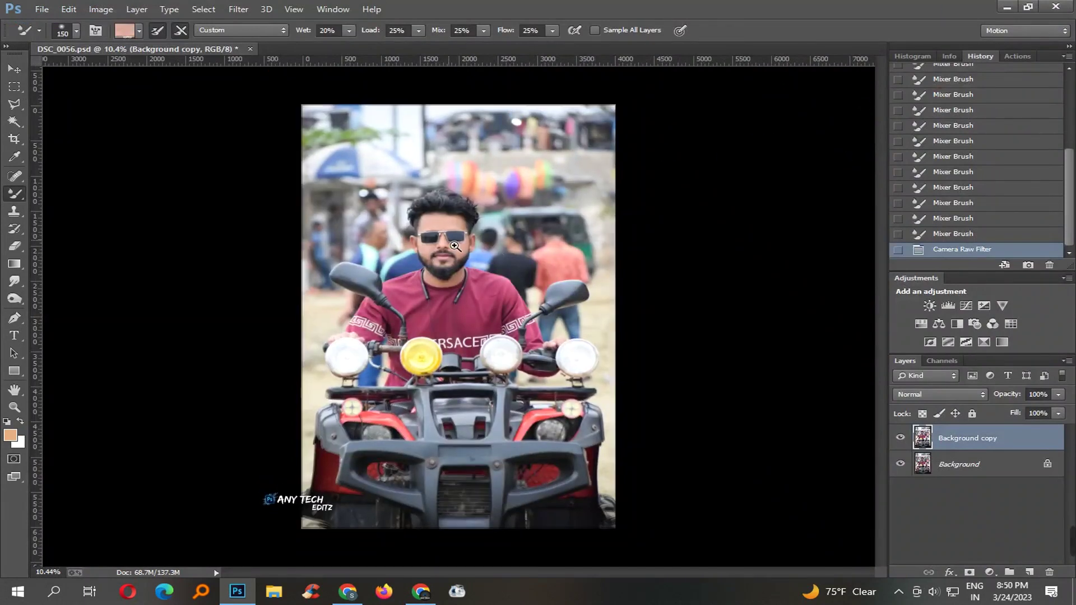
key("ctrl+s")
left_click(906, 440)
left_click(906, 440)
left_click(905, 440)
left_click(905, 440)
scroll(428, 262, "up", 1)
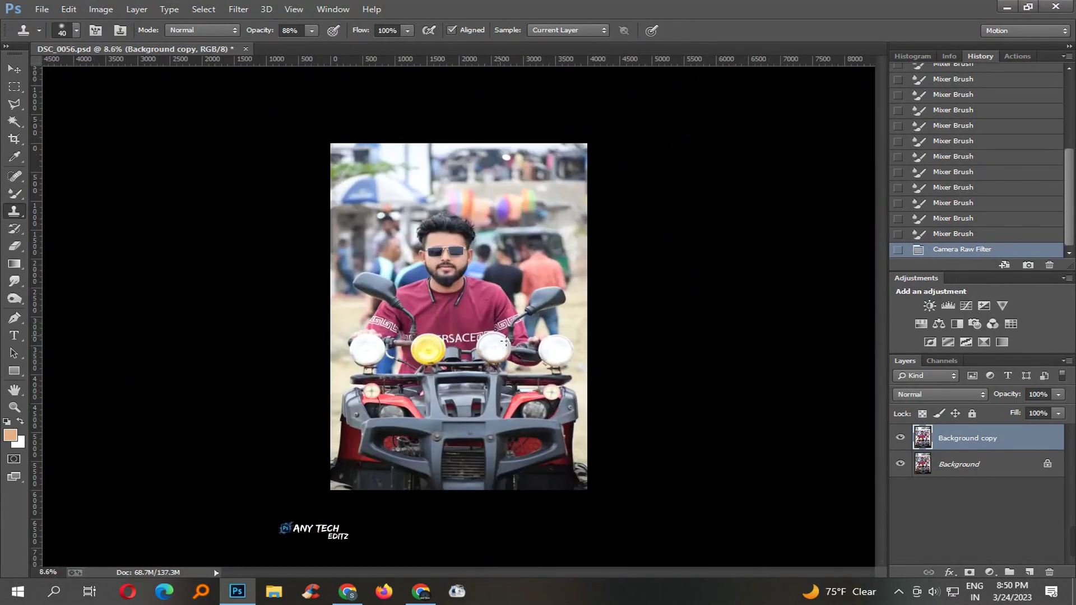
Start a selection of the man with the Quick Selection tool at brush size 40, covering his hair
key("v")
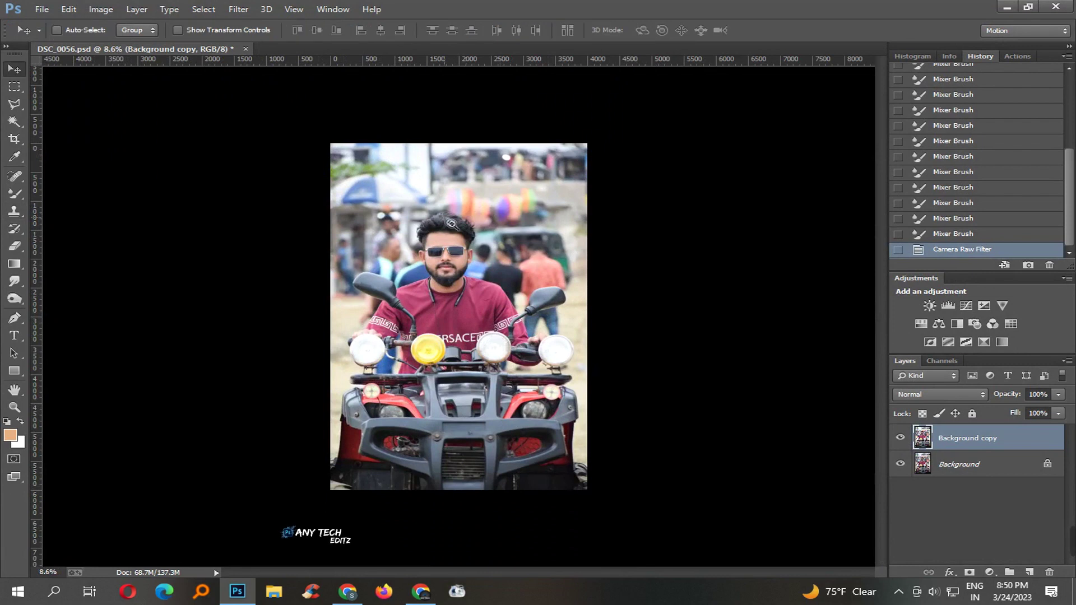
scroll(450, 223, "up", 5)
scroll(497, 291, "up", 2)
left_click_drag(499, 291, 314, 282)
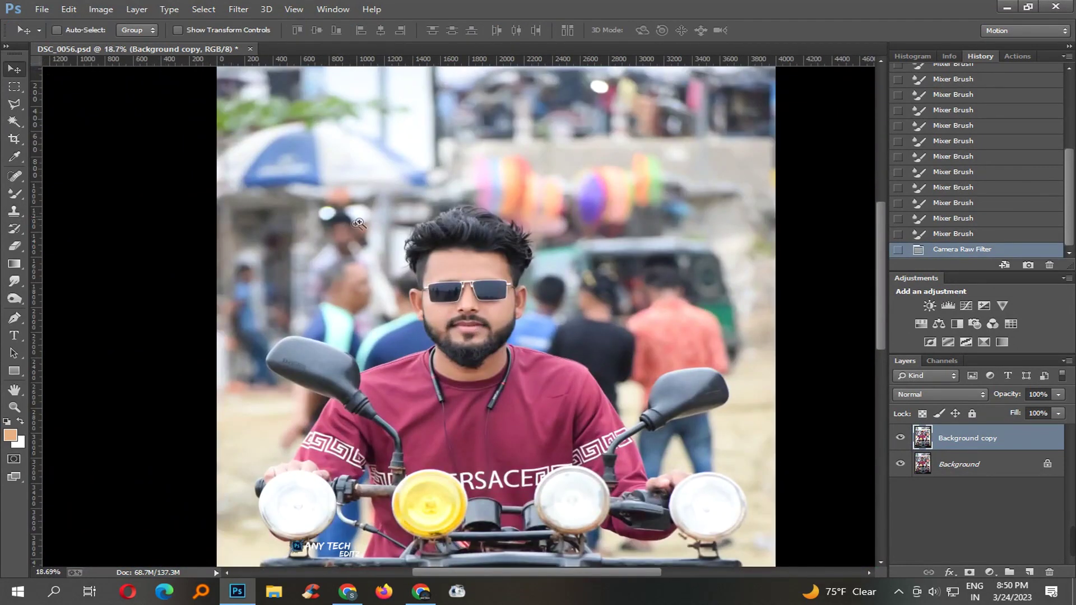
left_click_drag(10, 128, 56, 122)
left_click(55, 120)
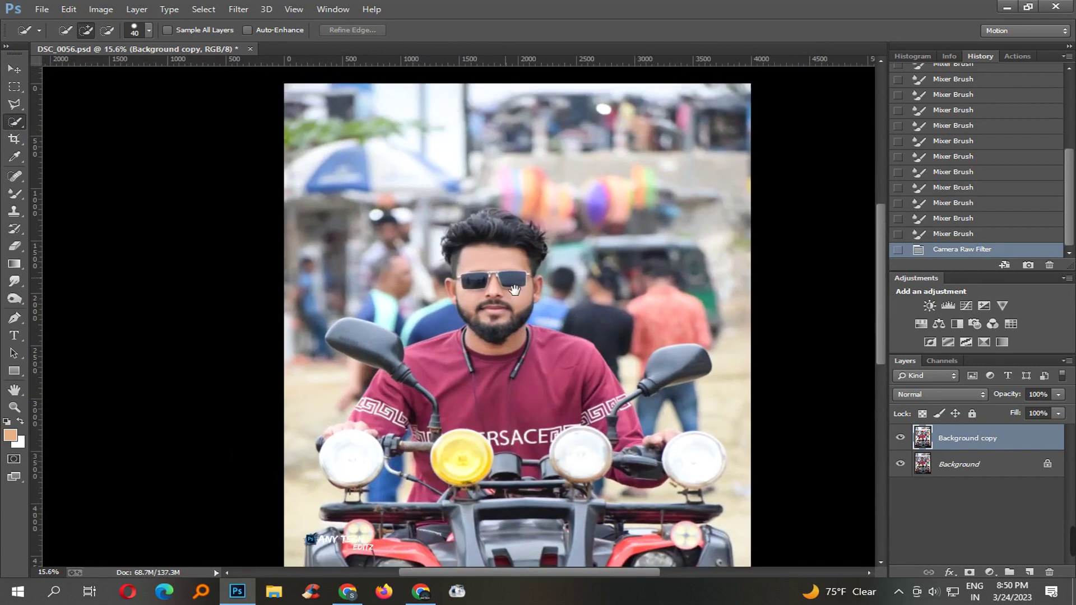
left_click_drag(515, 290, 526, 316)
scroll(527, 282, "up", 2)
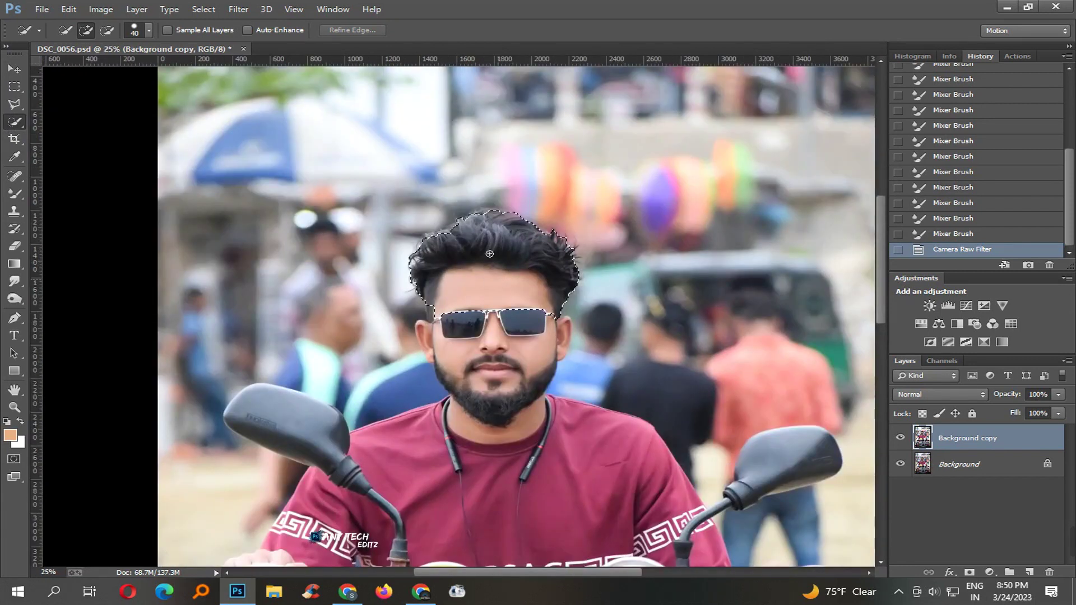
scroll(514, 325, "up", 3)
Extend the selection over the face, beard and shirt, and over the quad bike's left mirror and left headlight
mouse_move(483, 356)
left_mouse_down()
mouse_move(452, 373)
mouse_move(450, 427)
mouse_move(530, 474)
left_mouse_up()
mouse_move(578, 434)
left_mouse_down()
mouse_move(649, 331)
mouse_move(588, 322)
left_mouse_up()
left_click_drag(634, 482, 593, 289)
scroll(593, 288, "down", 2)
mouse_move(636, 333)
left_mouse_down()
mouse_move(624, 348)
mouse_move(368, 359)
left_mouse_up()
left_click_drag(241, 292, 302, 353)
scroll(412, 391, "down", 2)
left_click_drag(412, 392, 412, 259)
left_click(230, 340)
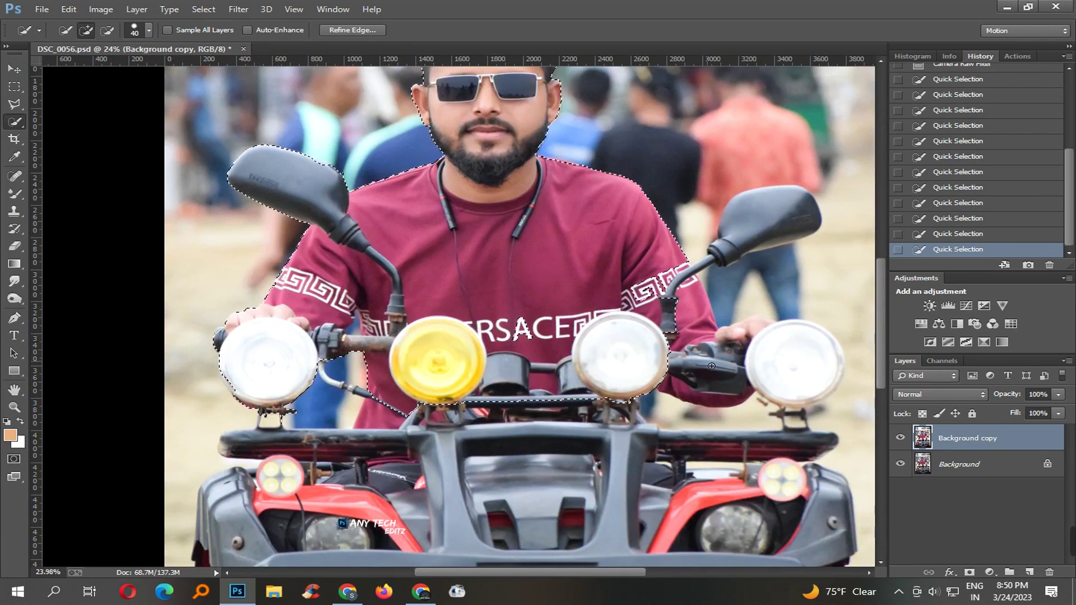
Add the right headlight and right mirror to the selection, and subtract the background below the mirror
left_click(758, 336)
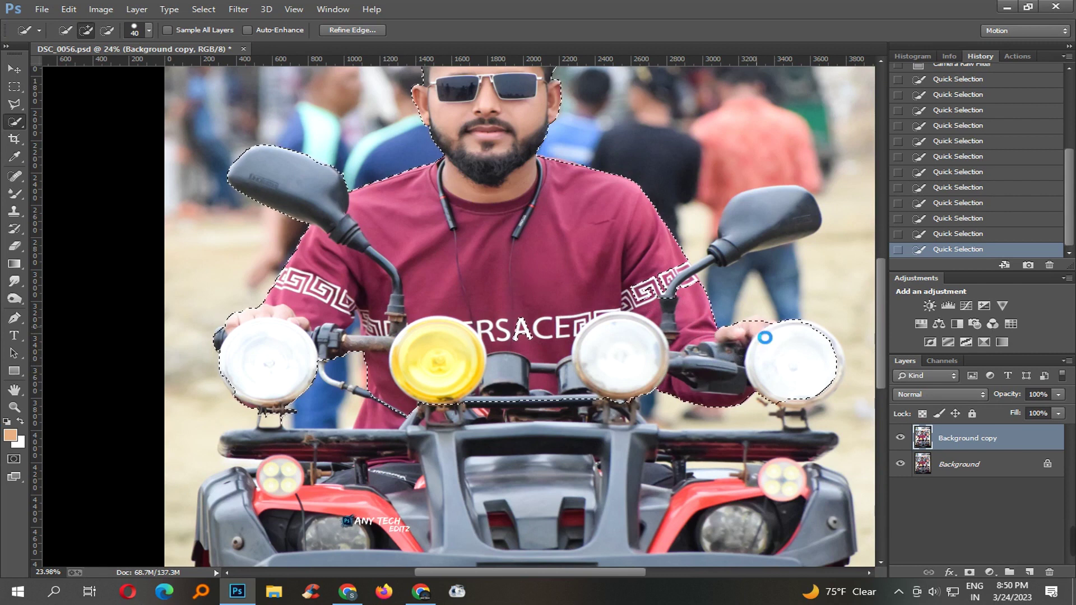
key("ctrl+z")
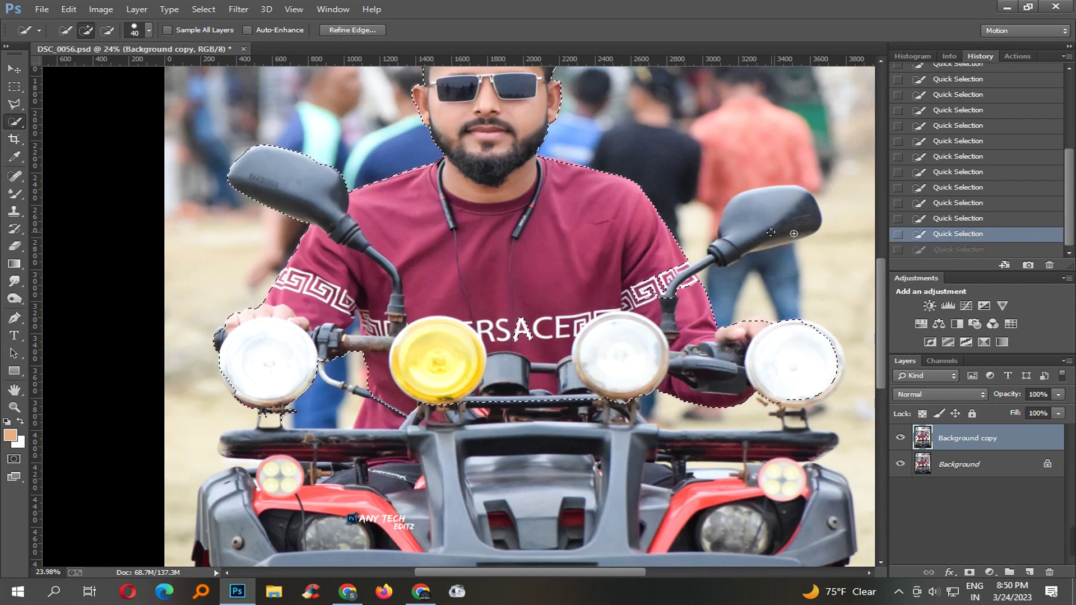
left_click(800, 240)
left_click(749, 294, "alt")
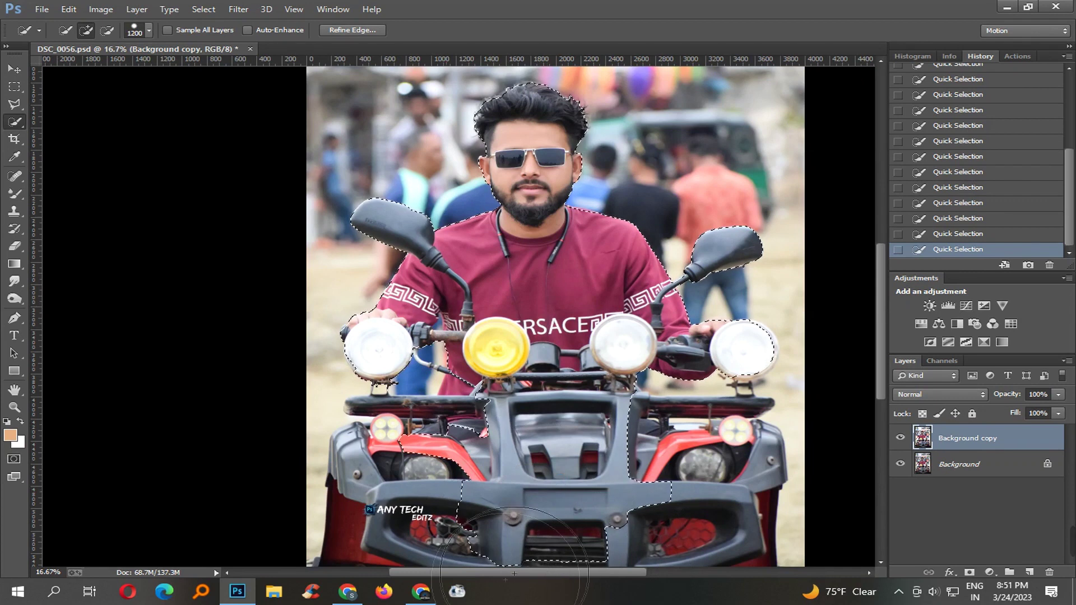
Add the quad bike's front body to the selection with a 1200 brush, and complete the right headlight's outer edge with a smaller one
mouse_move(542, 538)
left_mouse_down()
mouse_move(717, 570)
mouse_move(642, 567)
mouse_move(583, 526)
mouse_move(433, 467)
left_mouse_up()
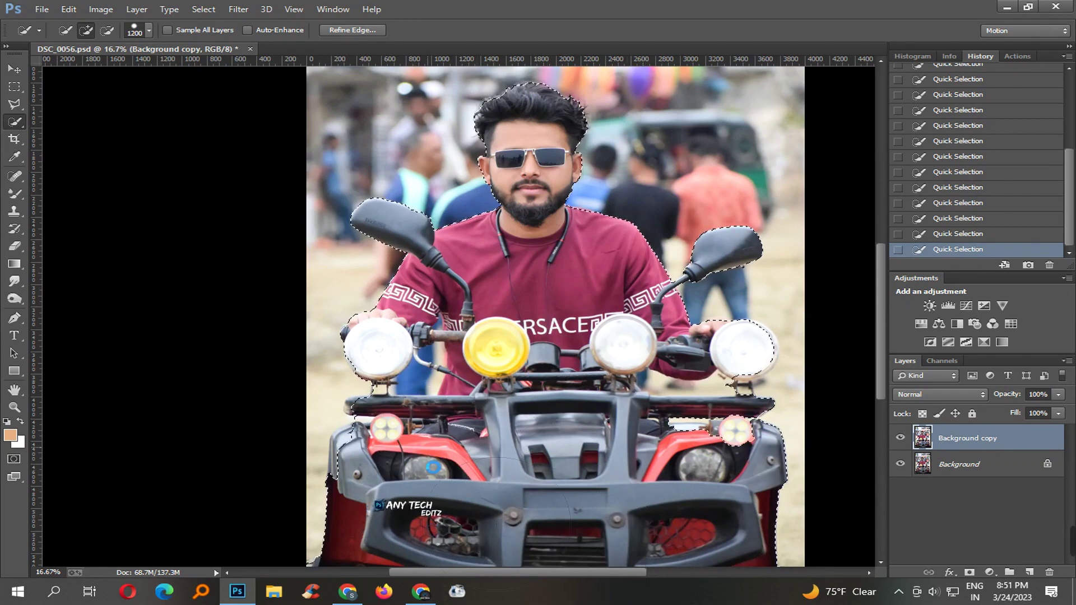
key("bracketleft")
key("bracketleft")
key("bracketleft")
key("bracketleft")
key("bracketleft")
key("bracketleft")
key("bracketleft")
key("bracketleft")
key("bracketleft")
key("bracketleft")
key("bracketleft")
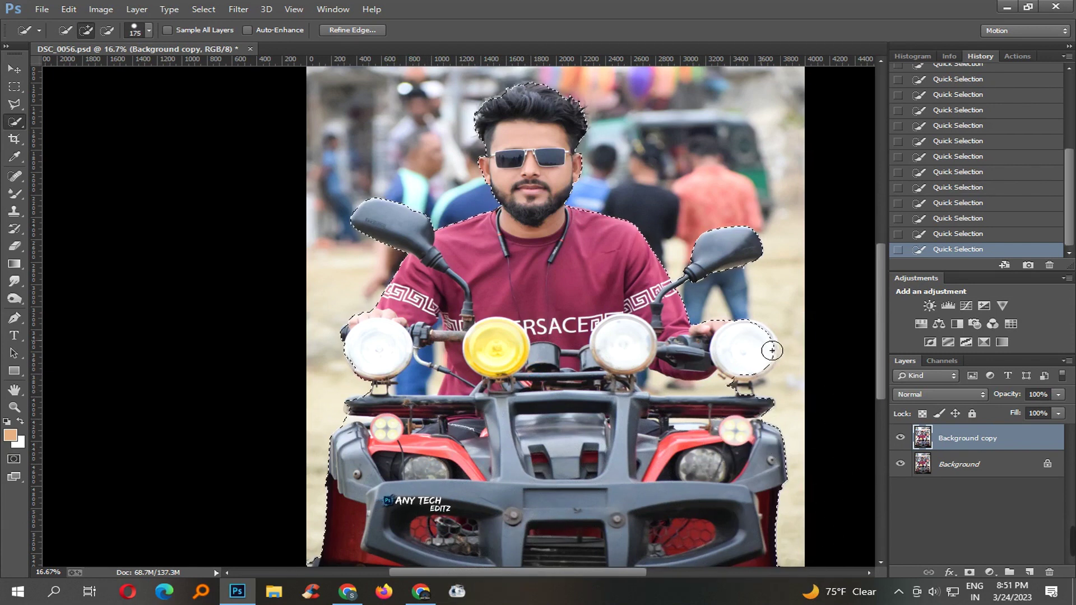
key("bracketright")
key("bracketright")
key("bracketright")
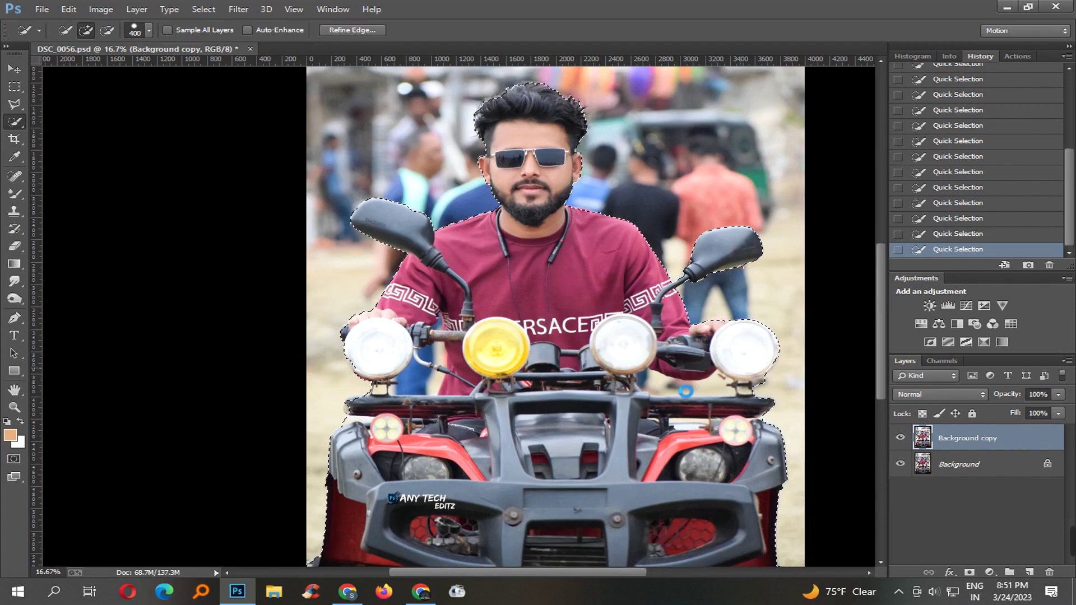
Merge the Background copy layer down into the Background layer
key("ctrl+minus")
key("ctrl+minus")
key("ctrl+e")
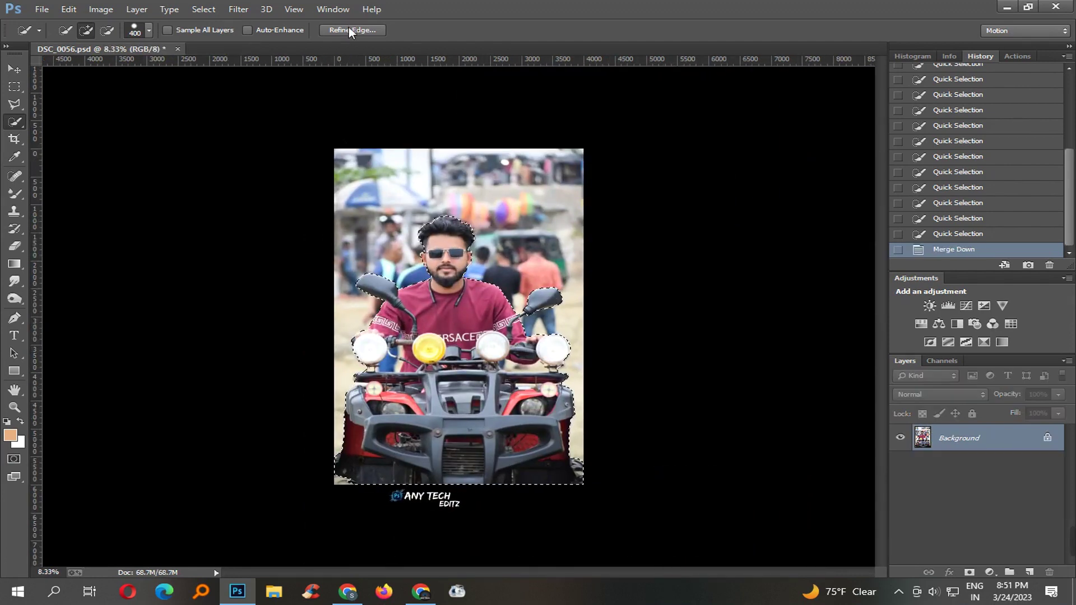
Refine the selection's edge around the man's hair with a size 35 refine radius brush, and apply it to the selection
left_click(352, 30)
mouse_move(454, 220)
left_mouse_down()
mouse_move(534, 269)
mouse_move(553, 272)
mouse_move(562, 254)
left_mouse_up()
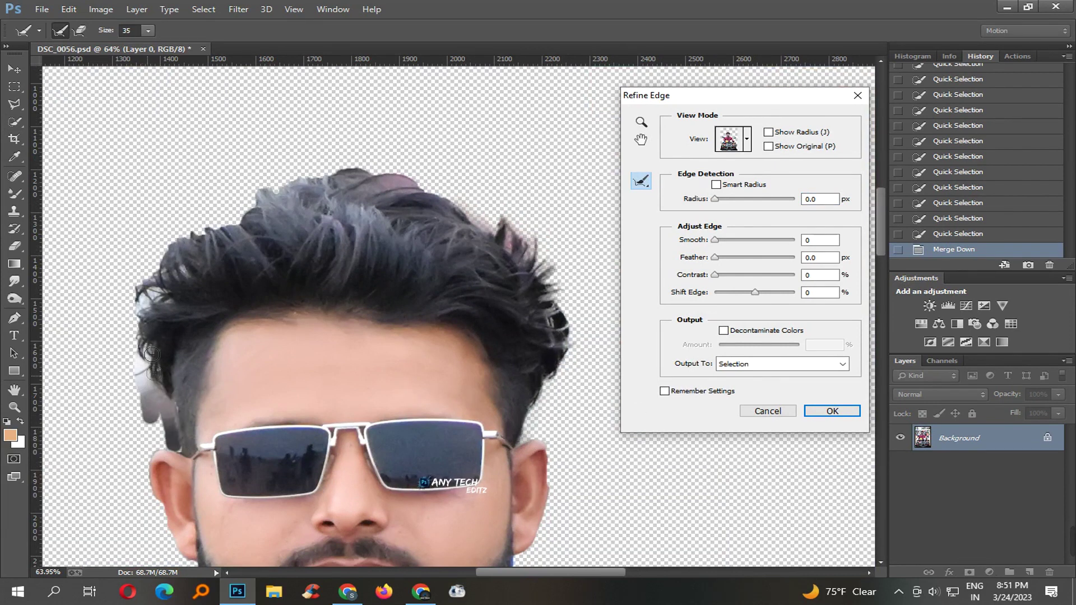
mouse_move(241, 234)
left_mouse_down()
mouse_move(255, 201)
mouse_move(280, 199)
mouse_move(244, 227)
mouse_move(288, 192)
mouse_move(361, 183)
mouse_move(307, 180)
mouse_move(418, 182)
left_mouse_up()
left_click_drag(508, 215, 439, 204)
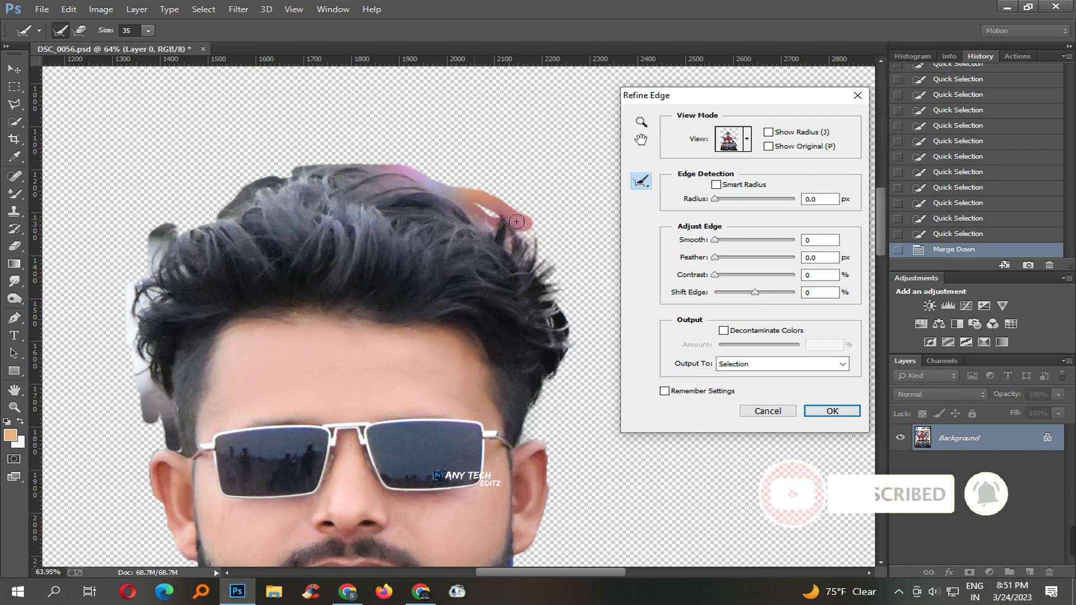
mouse_move(566, 317)
left_mouse_down()
mouse_move(569, 355)
mouse_move(526, 417)
left_mouse_up()
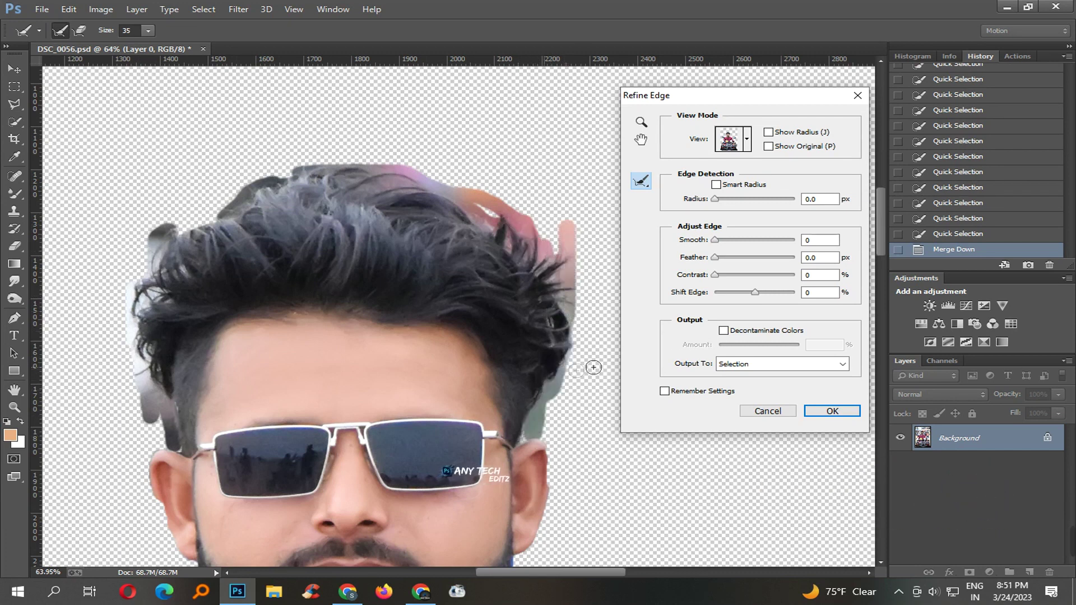
key("Return")
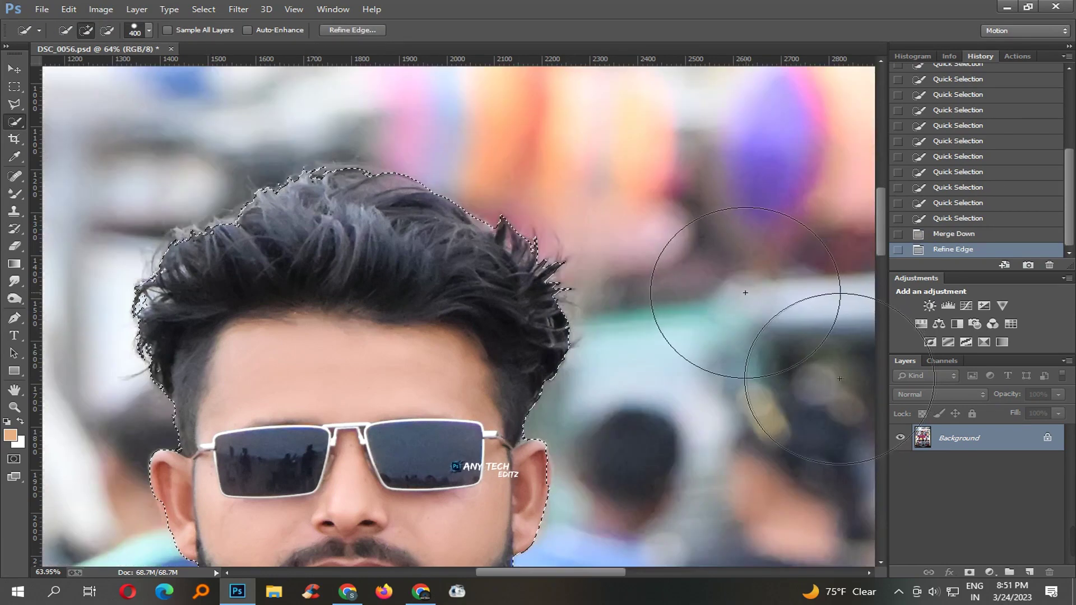
Feather the selection by 0.2 pixels
key("shift+F6")
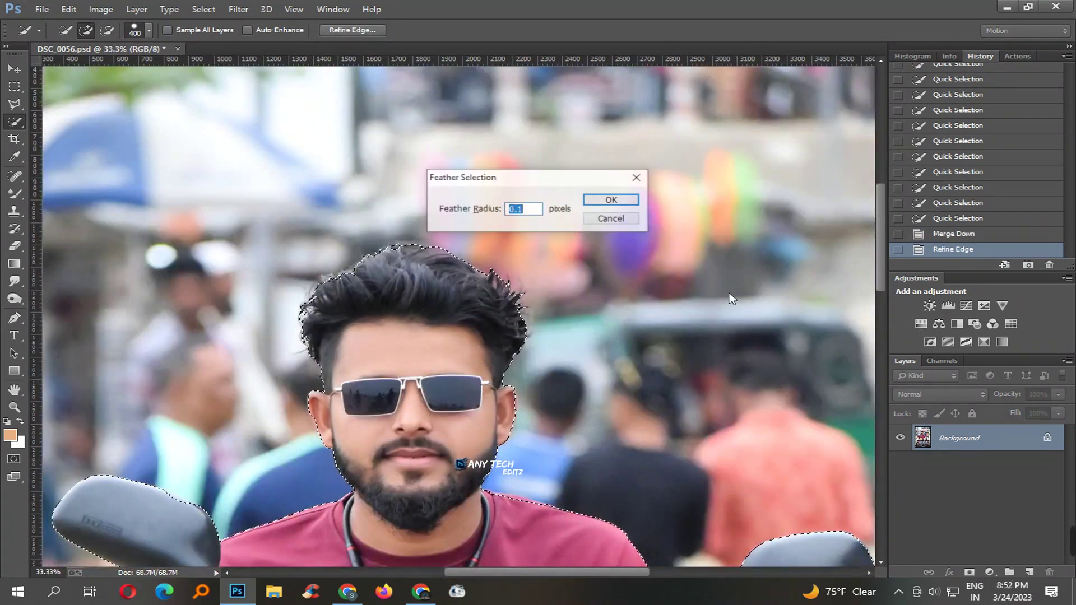
type("0.2")
key("Return")
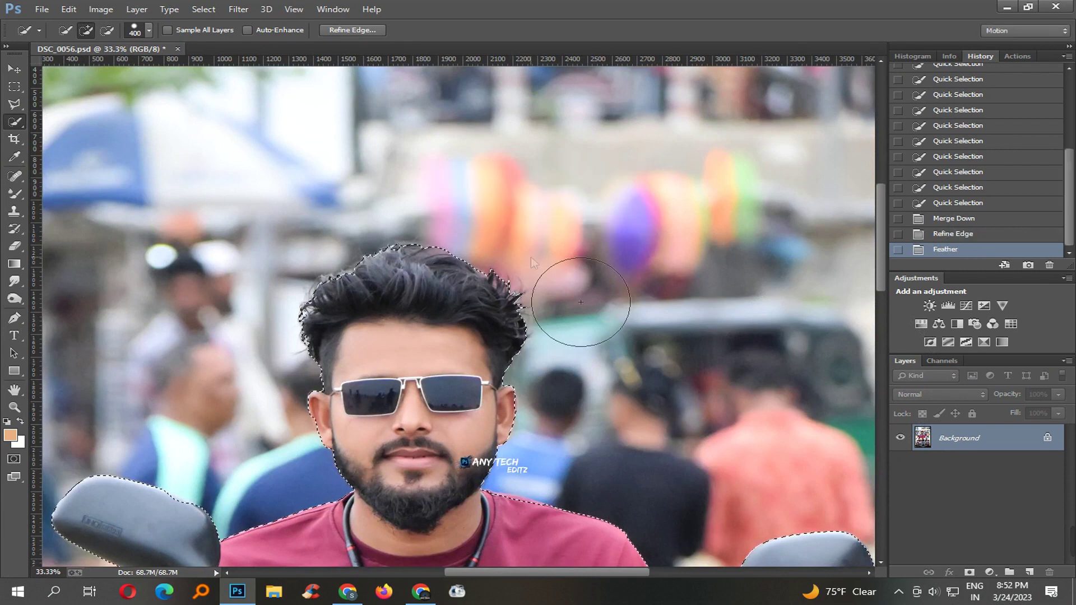
Copy the selected man and quad bike onto a new layer, and check the cutout by hiding and showing the Background layer
key("ctrl+c")
key("ctrl+v")
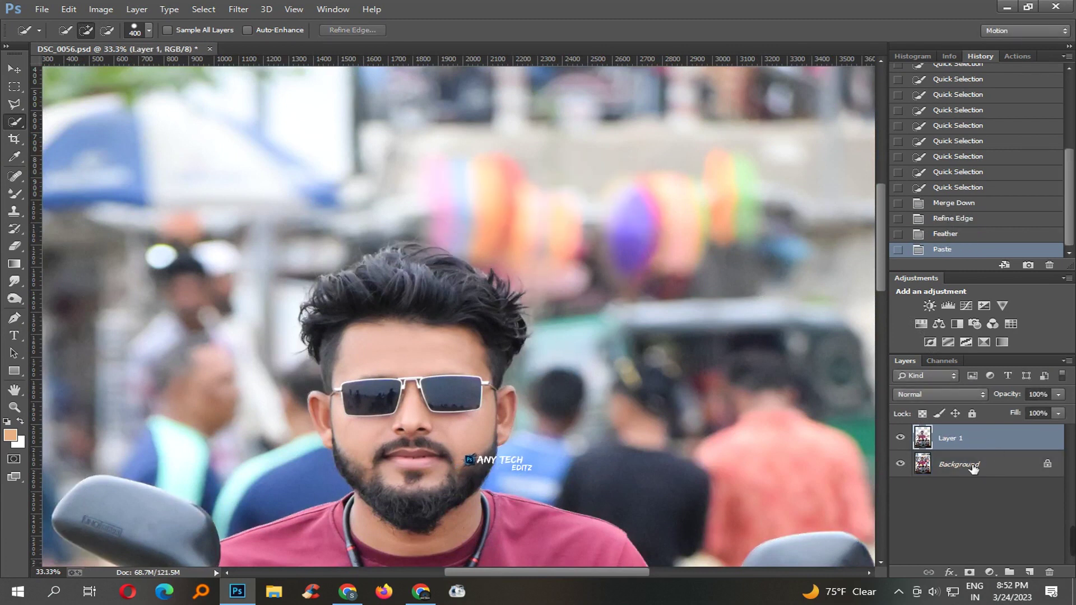
left_click_drag(586, 337, 439, 449)
left_click_drag(528, 351, 591, 444)
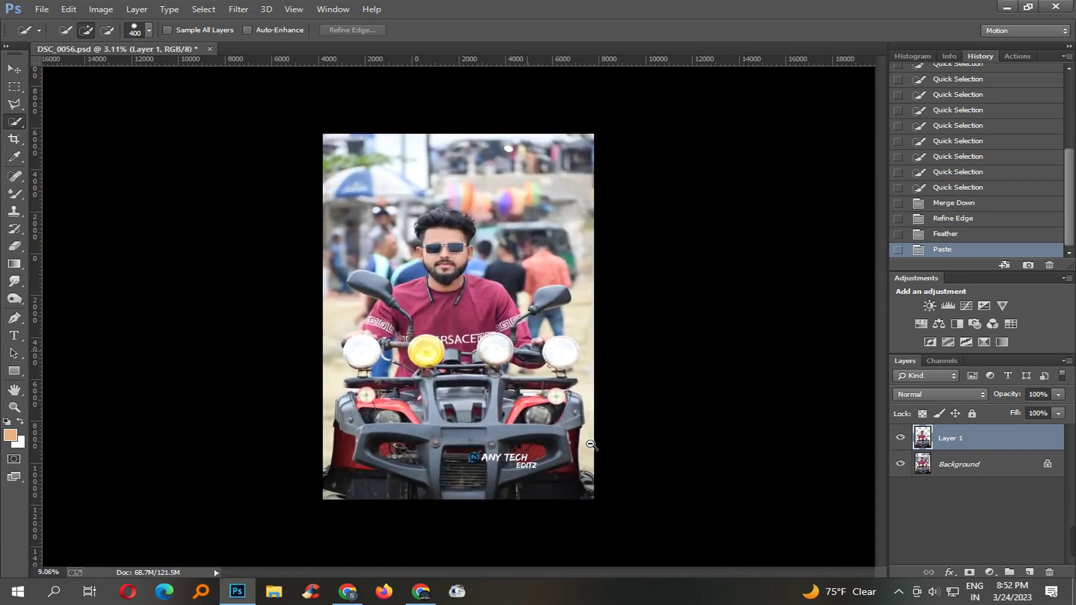
key("v")
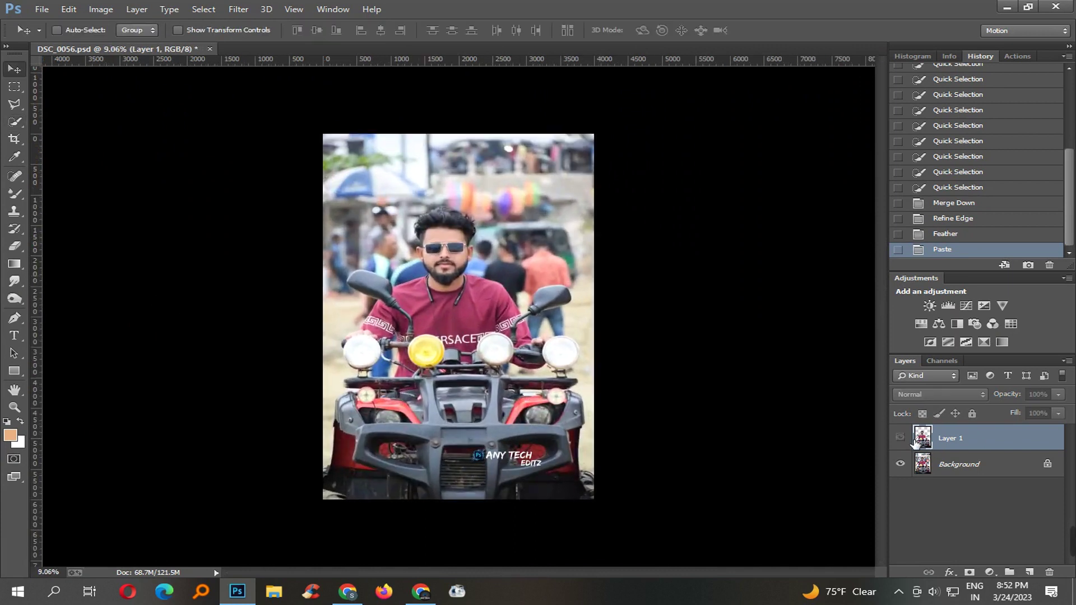
left_click(900, 464)
left_click(900, 464)
left_click(900, 465)
left_click(900, 464)
Select the transparent area around the cutout on Layer 1 with the Magic Wand, and invert it to select the subject
left_click(15, 121)
left_click(79, 132)
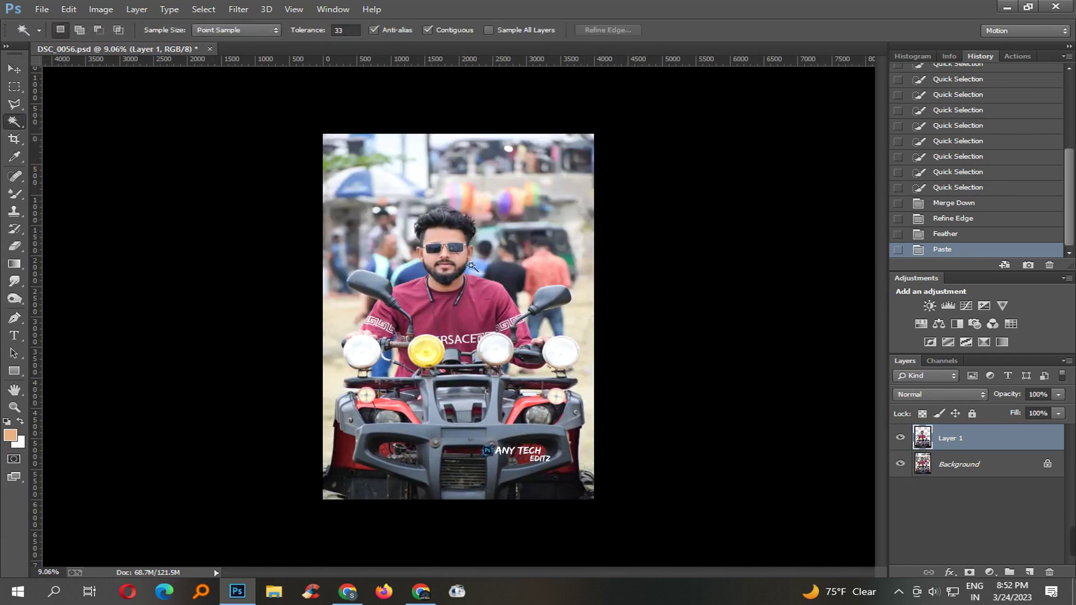
left_click(569, 244)
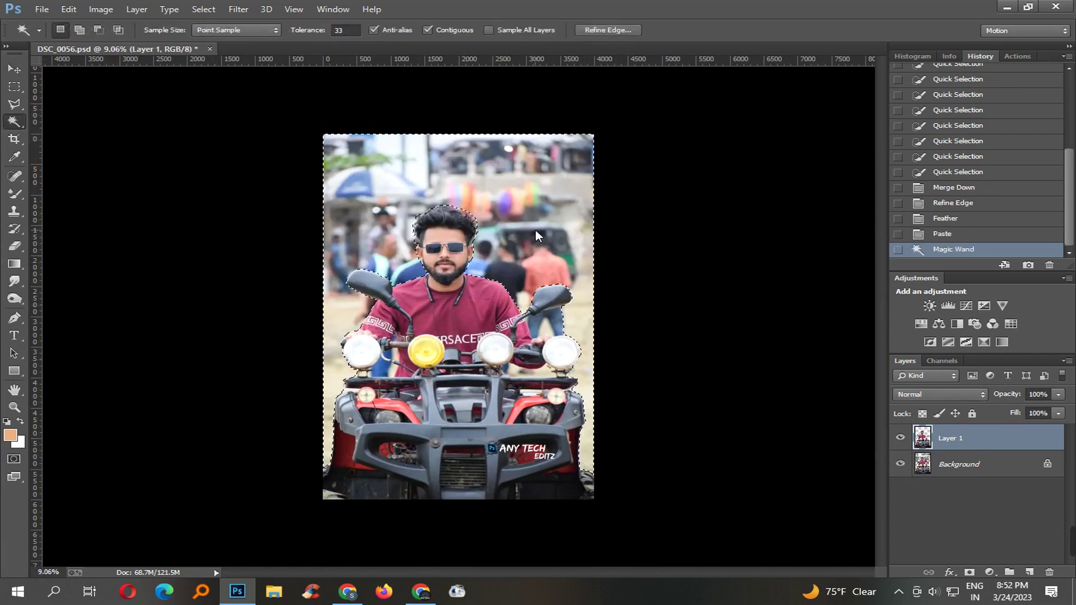
right_click(431, 186)
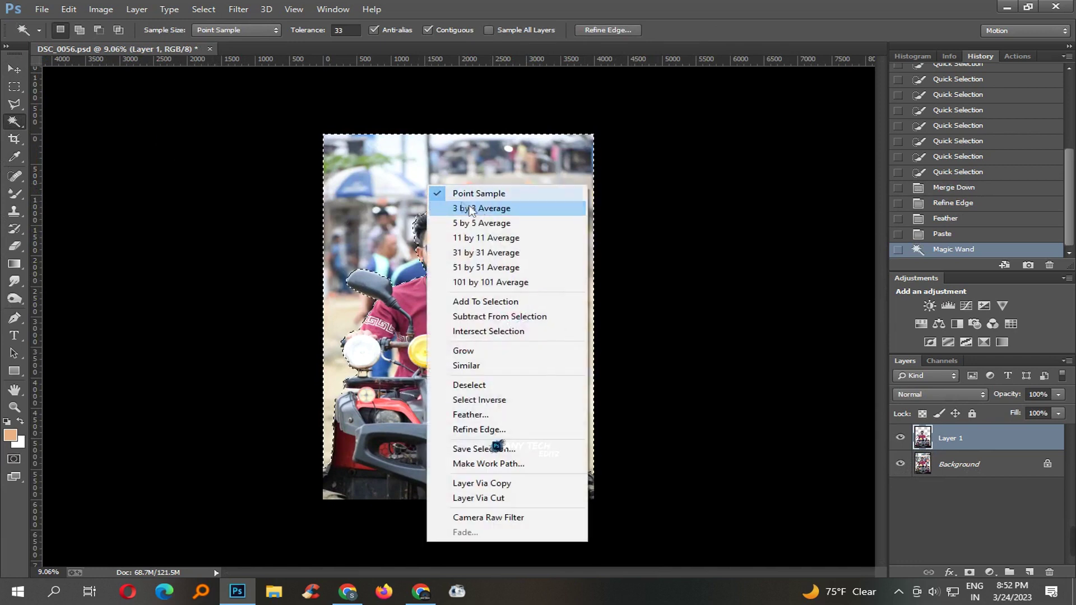
left_click(503, 401)
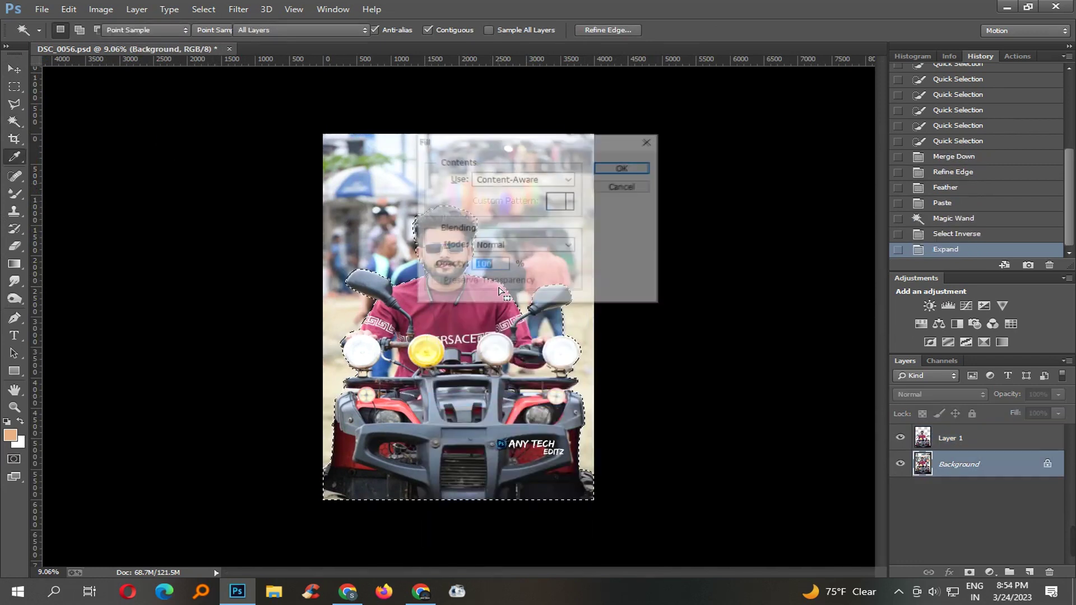
Fill the expanded subject selection on the Background layer with Content-Aware, deselect, and compare with Layer 1 hidden and shown
key("Return")
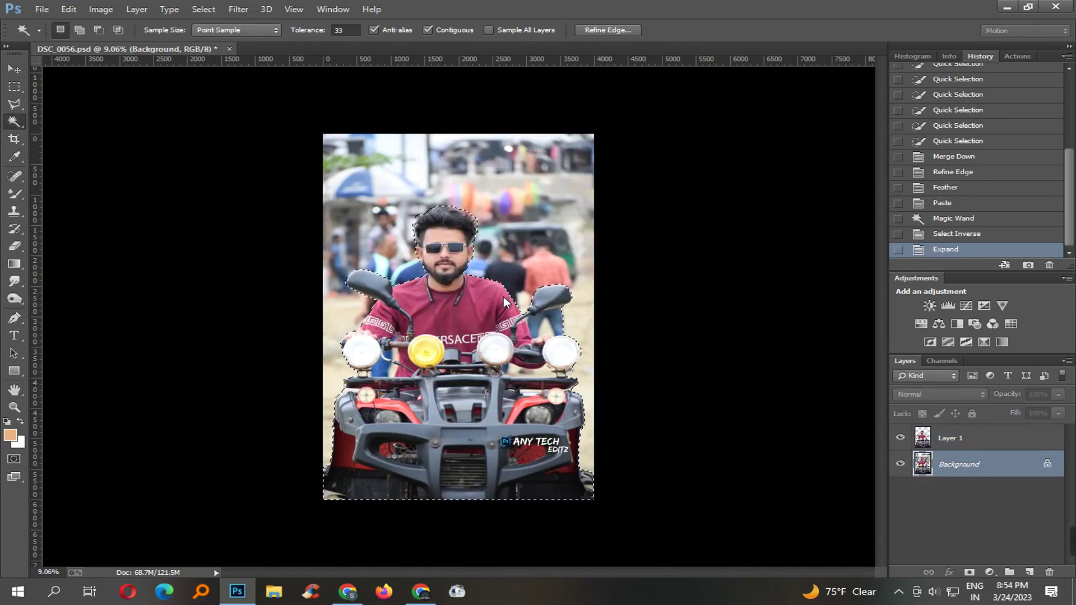
key("shift+BackSpace")
key("Return")
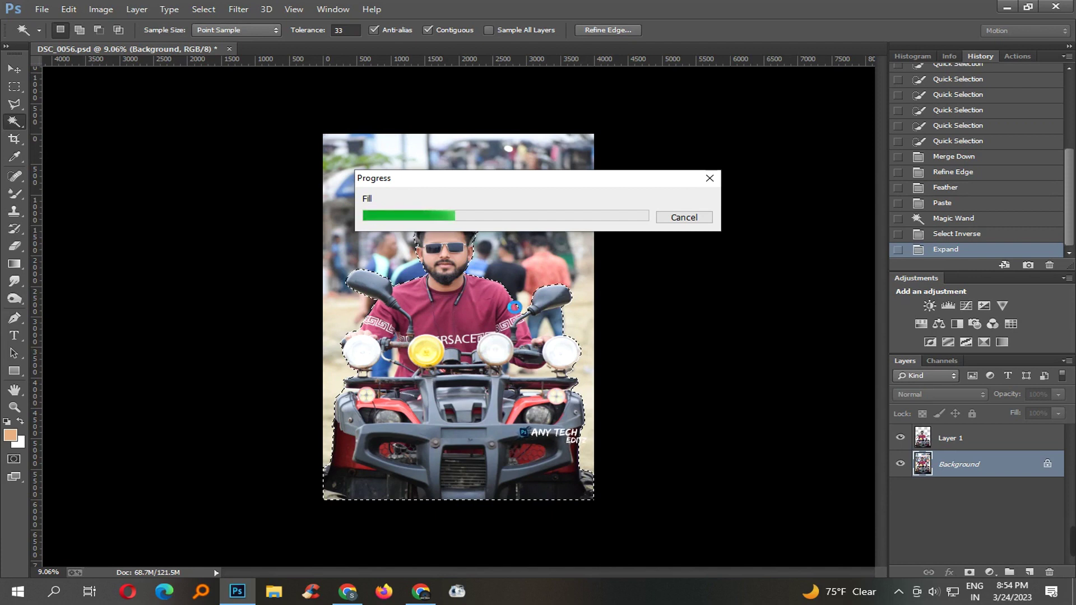
key("ctrl+d")
key("v")
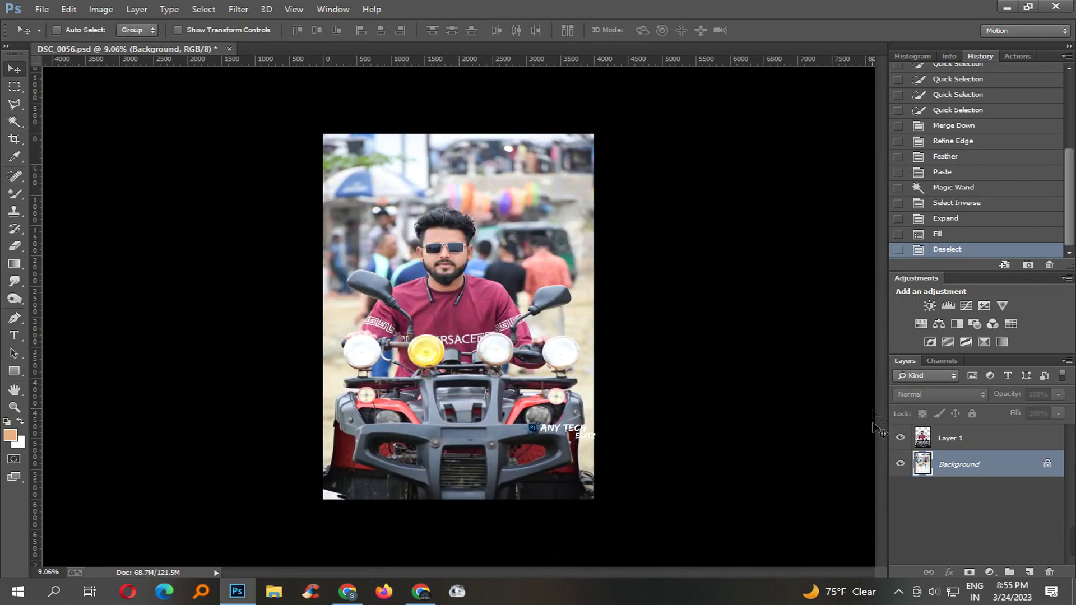
left_click(901, 437)
left_click(901, 438)
left_click(901, 437)
left_click(901, 438)
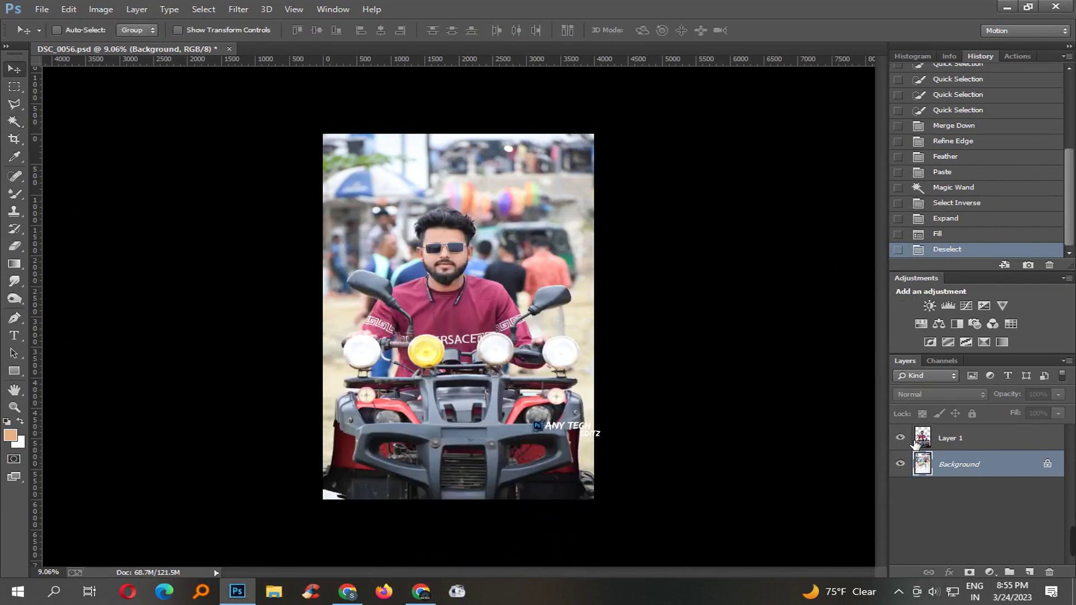
Start a Tilt-Shift blur on the Background layer, centred on the quad bike's front bumper, with the blur at 92 px
key("ctrl+plus")
left_click(203, 9)
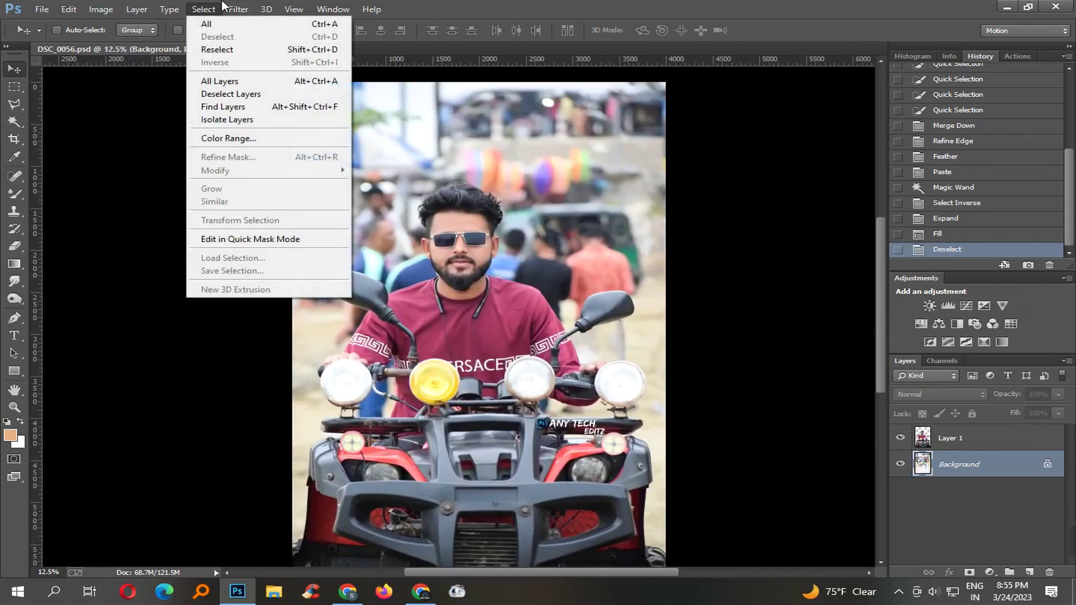
mouse_move(297, 171)
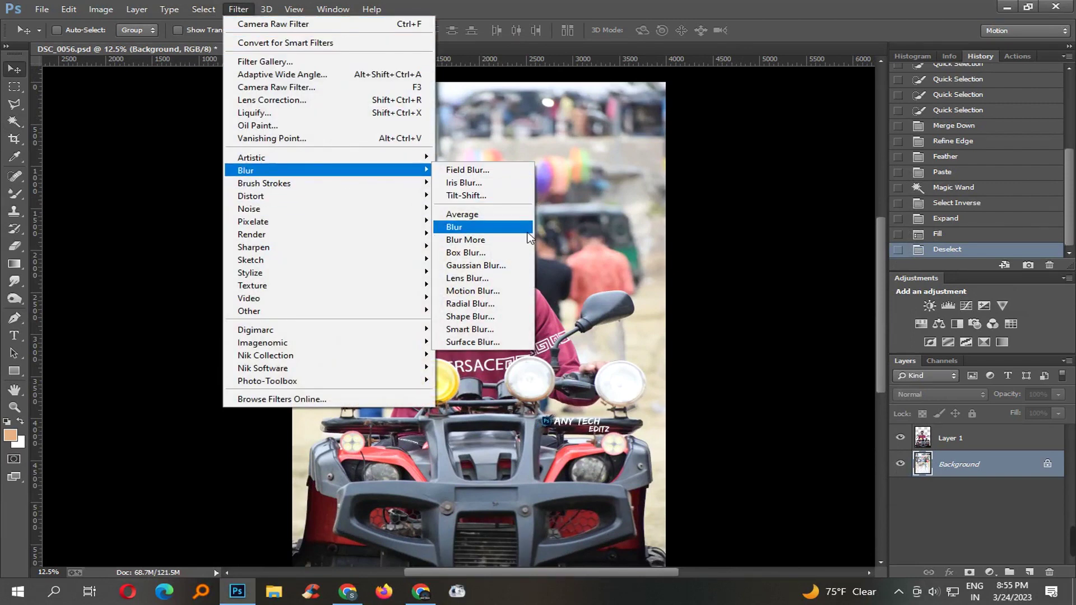
left_click(515, 197)
left_click_drag(530, 352, 505, 532)
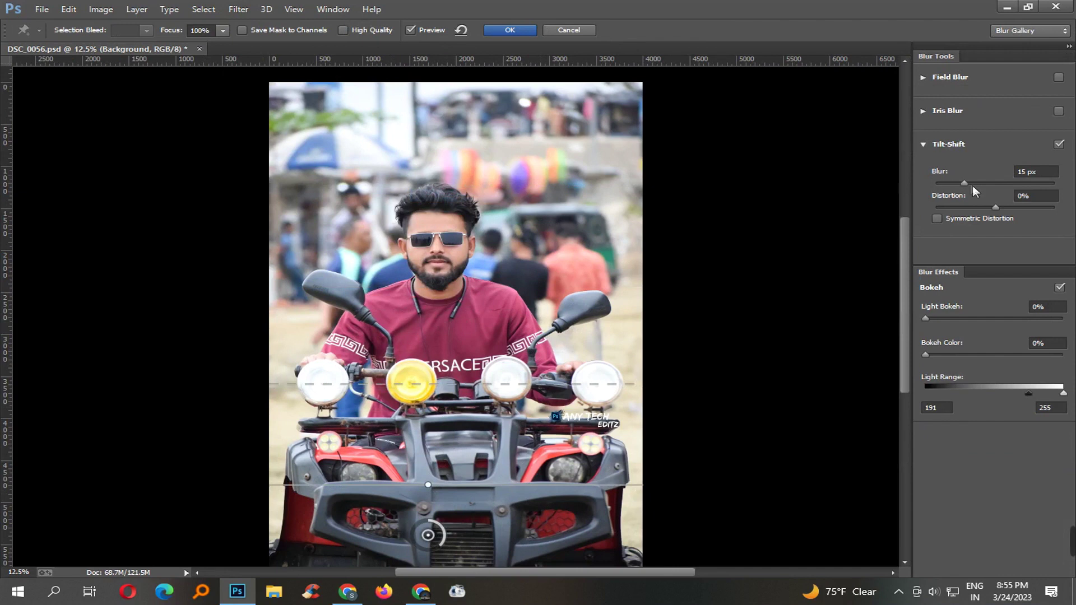
left_click_drag(973, 187, 993, 191)
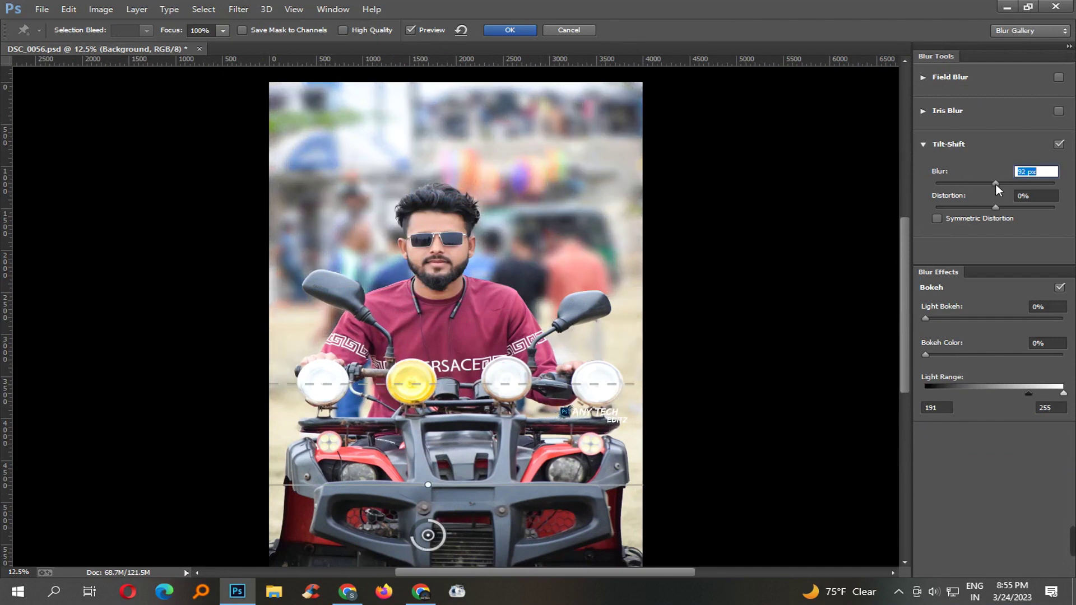
Set the light range to 123–124, Light Bokeh to 49% and the blur to 95 px, and apply the Tilt-Shift blur
left_click_drag(1028, 394, 997, 394)
left_click_drag(1065, 394, 935, 397)
left_click_drag(981, 319, 1006, 318)
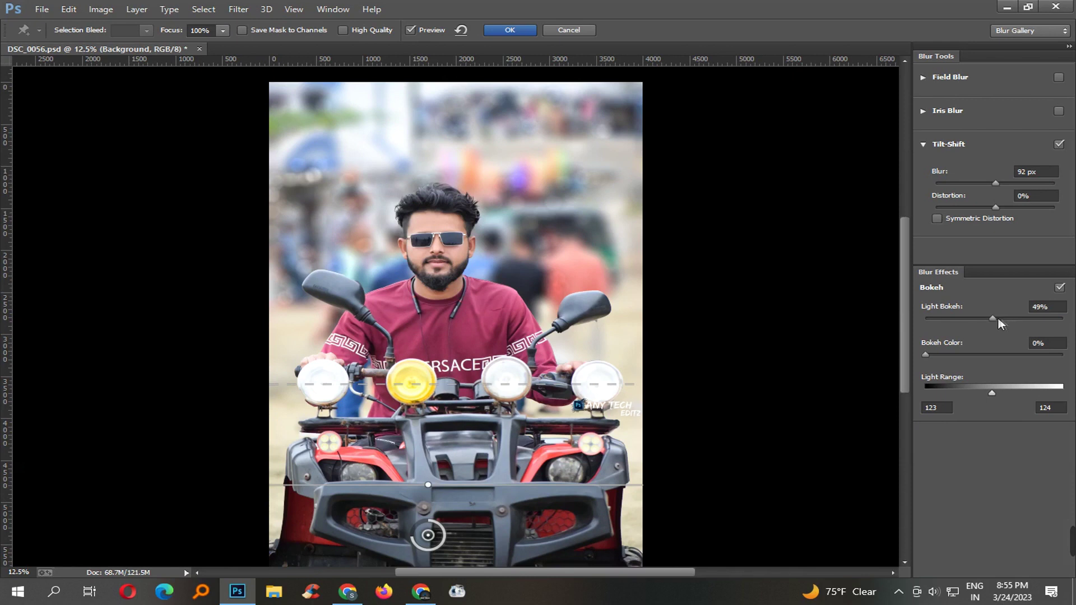
scroll(813, 326, "down", 1)
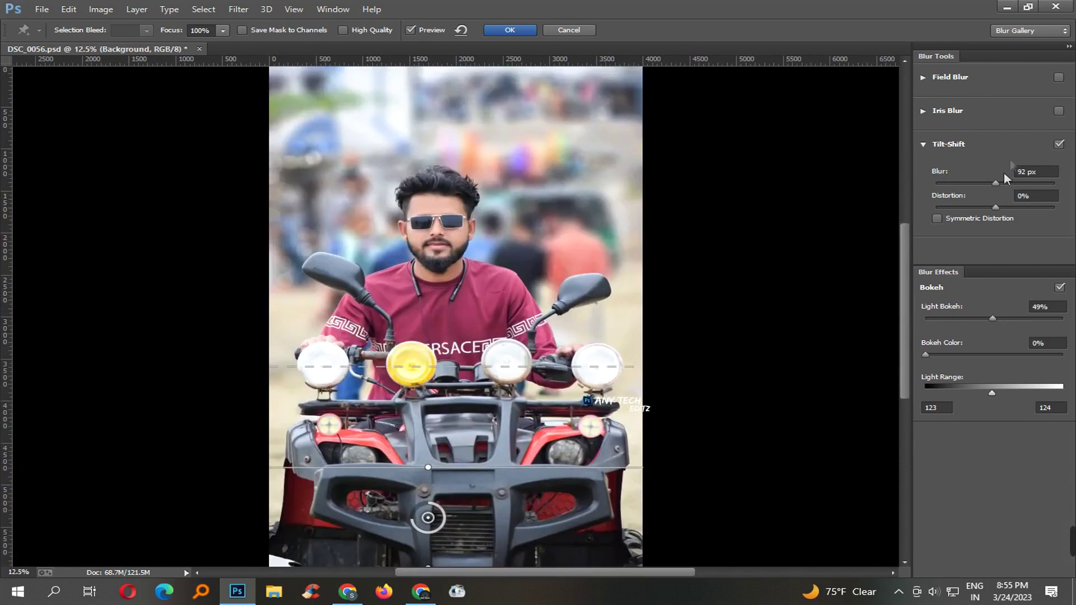
left_click_drag(1004, 182, 994, 187)
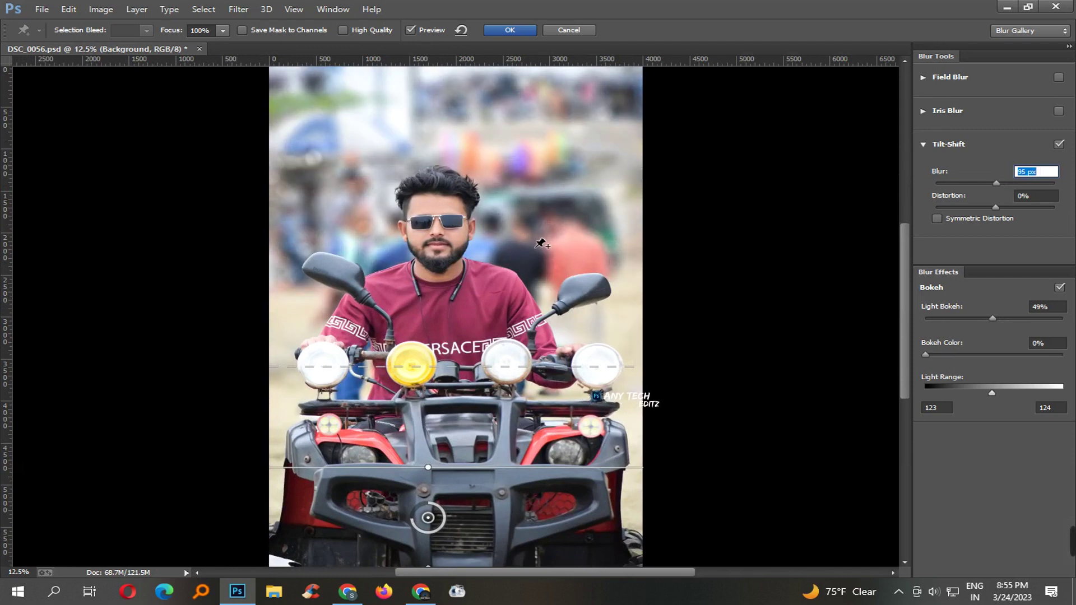
key("ctrl+minus")
left_click(508, 33)
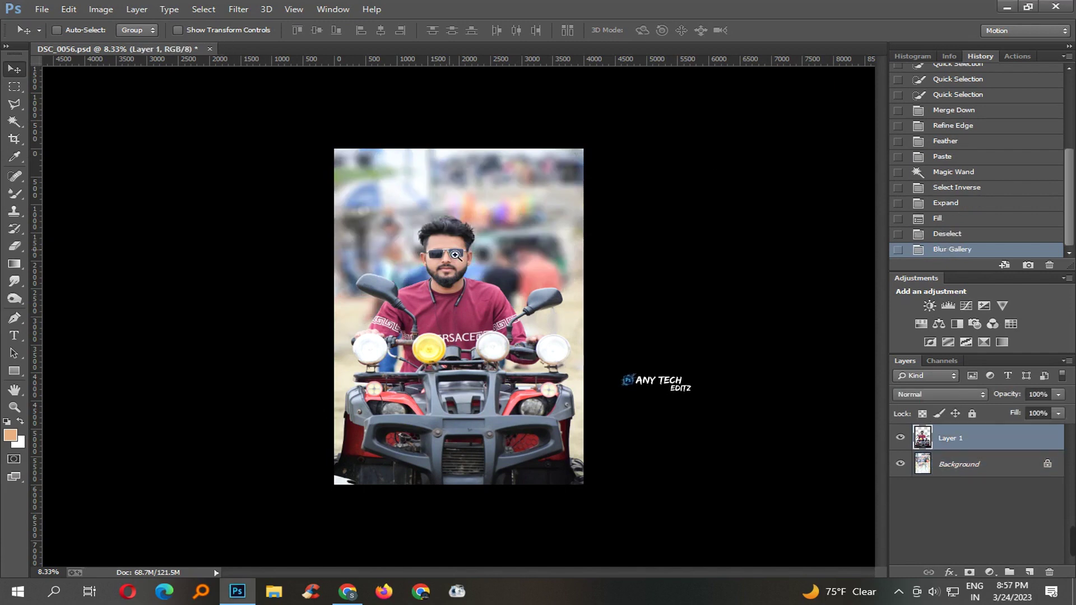
Erase the leftover background fringe around the man's hair on Layer 1 with a 31 px eraser at 100% hardness
left_click(450, 250, "ctrl")
left_click_drag(444, 192, 522, 336)
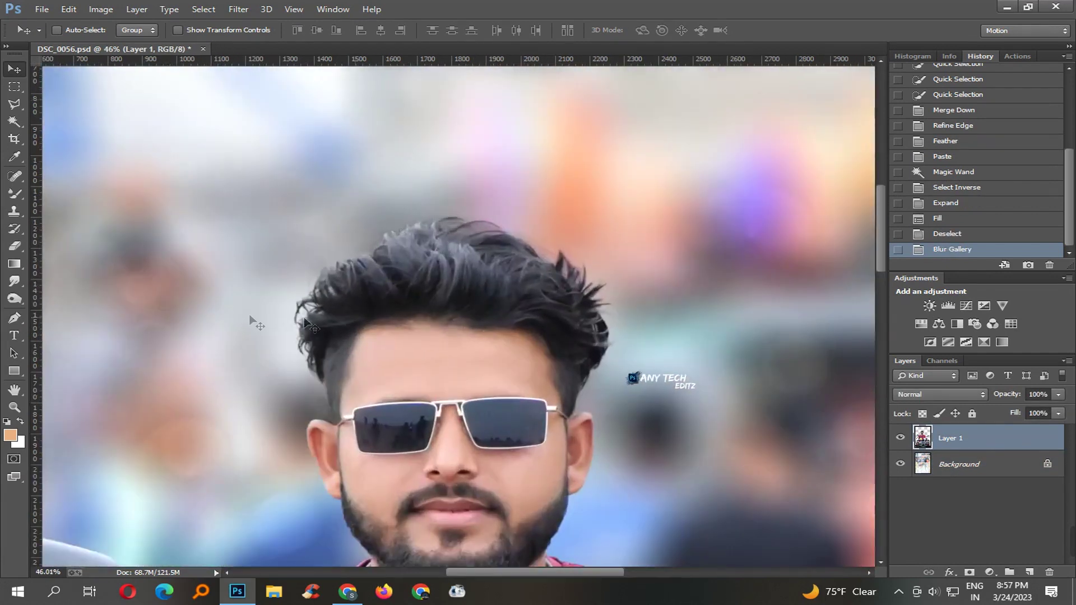
right_click(15, 247)
left_click(89, 244)
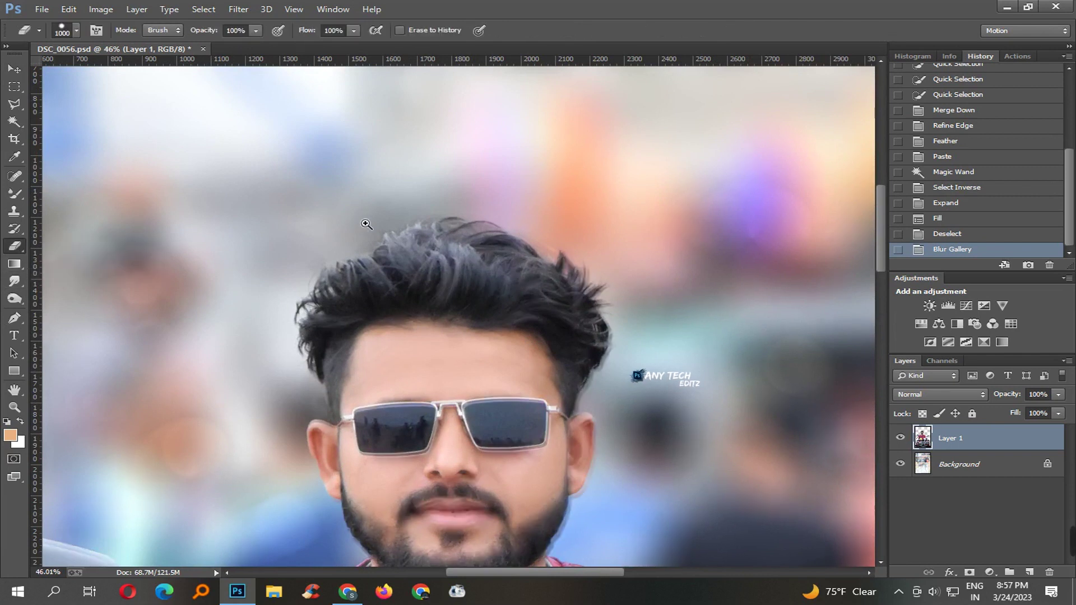
left_click(365, 224, "ctrl")
left_click(365, 224, "ctrl")
right_click(353, 226)
left_click(439, 260)
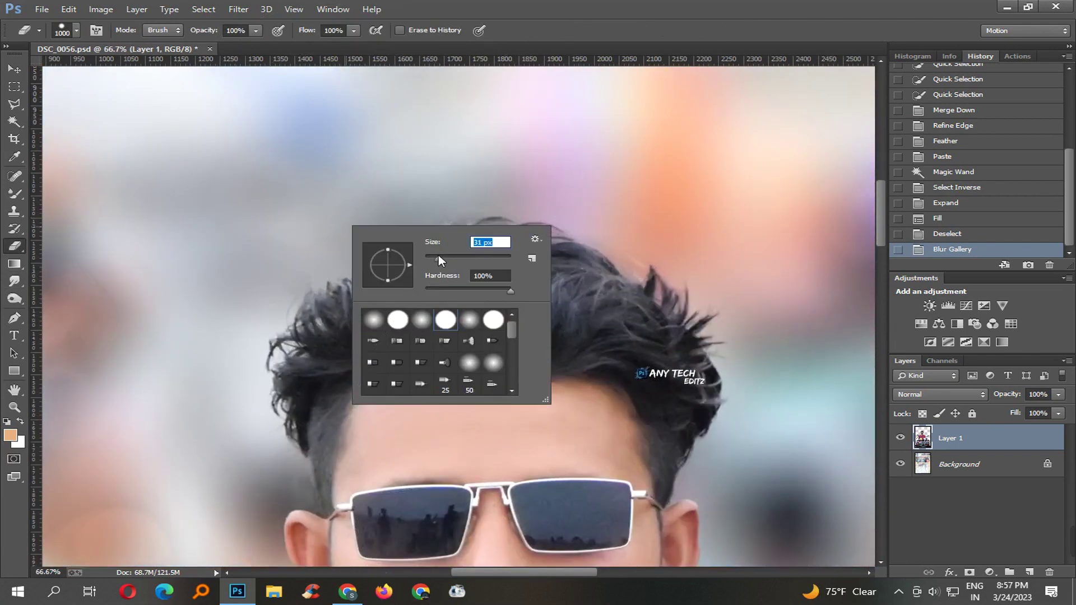
left_click(280, 213)
left_click(250, 349)
left_click_drag(402, 333, 328, 430)
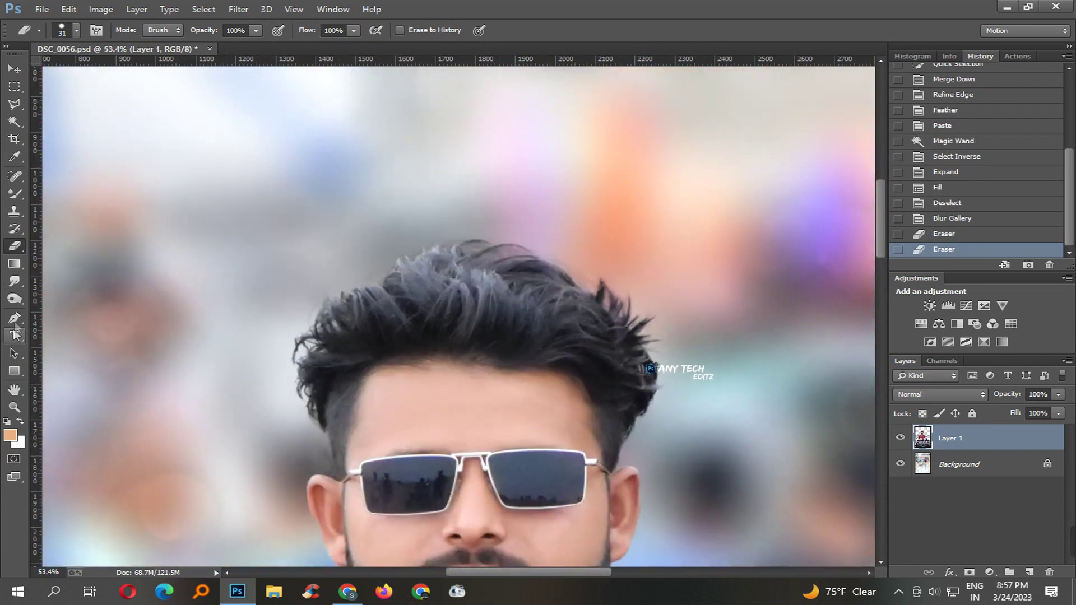
Darken the man's hair on Layer 1 using the Burn tool on midtones at 30% exposure with enlarged brushes, and save the document
left_click(14, 298)
left_click(255, 325)
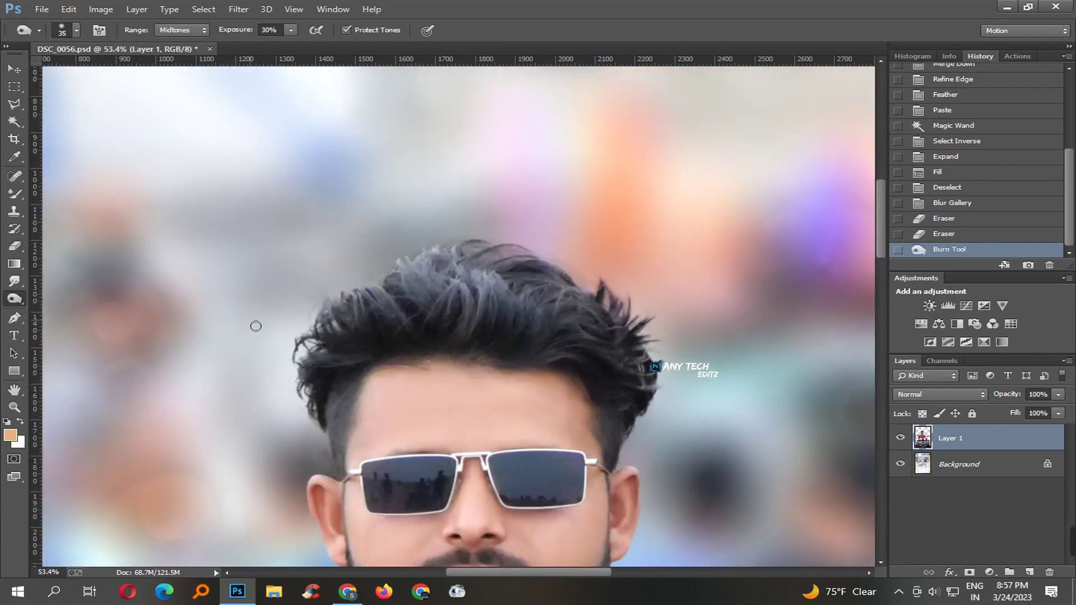
key("bracketright")
key("bracketright")
left_click_drag(359, 368, 492, 314)
key("bracketright")
left_click_drag(571, 327, 613, 348)
left_click_drag(706, 484, 703, 476)
left_click_drag(682, 350, 567, 369)
key("ctrl+0")
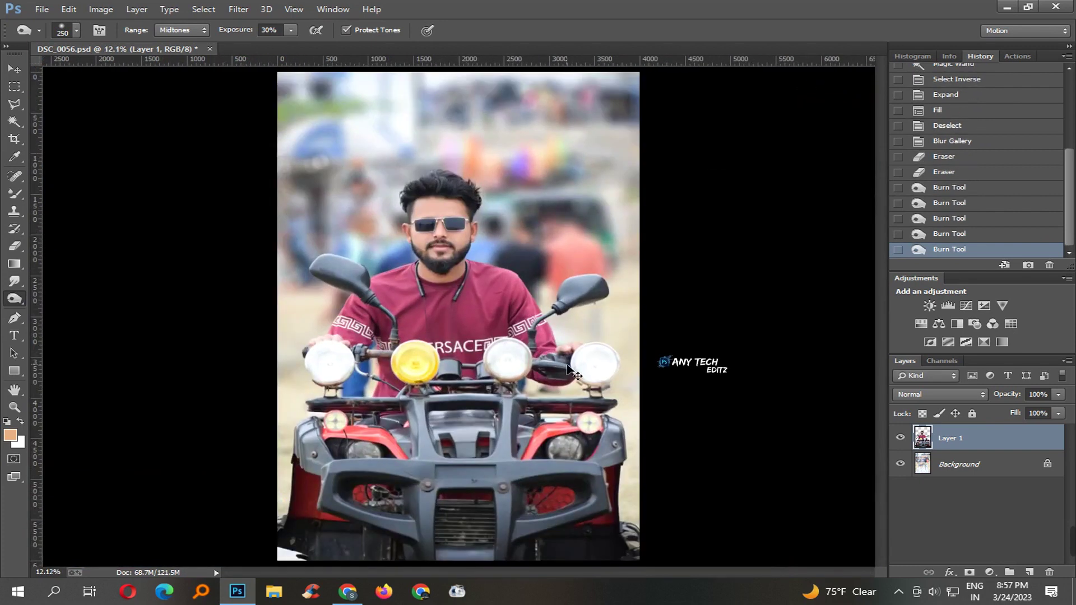
key("ctrl+s")
scroll(516, 372, "down", 1)
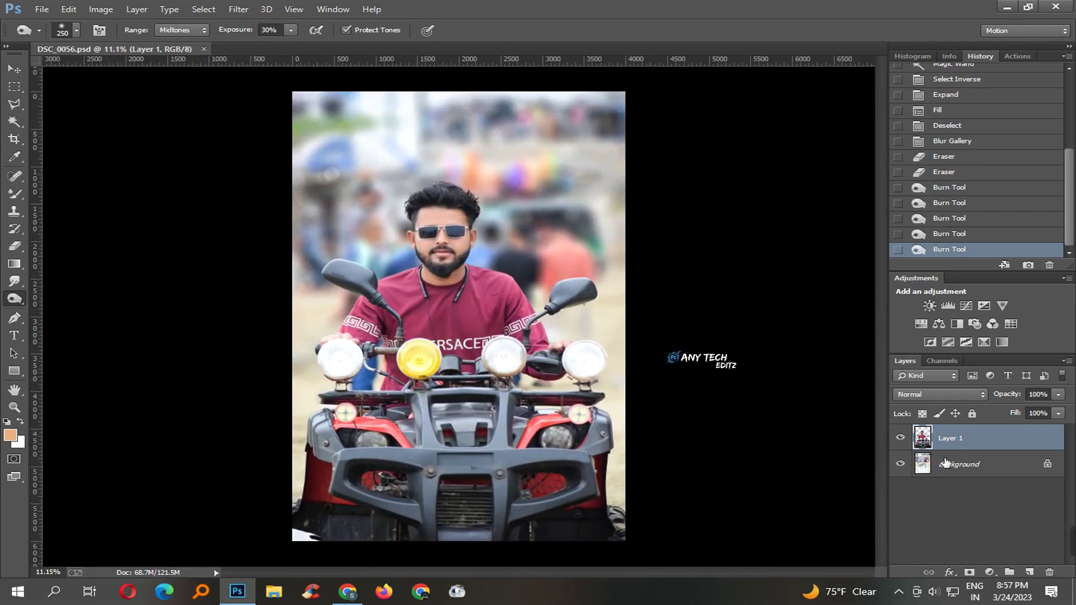
Open Layer 1 in the Camera Raw filter and set Contrast +9, Highlights +44, Shadows +37, Whites +10 and Blacks -14
left_click(238, 9)
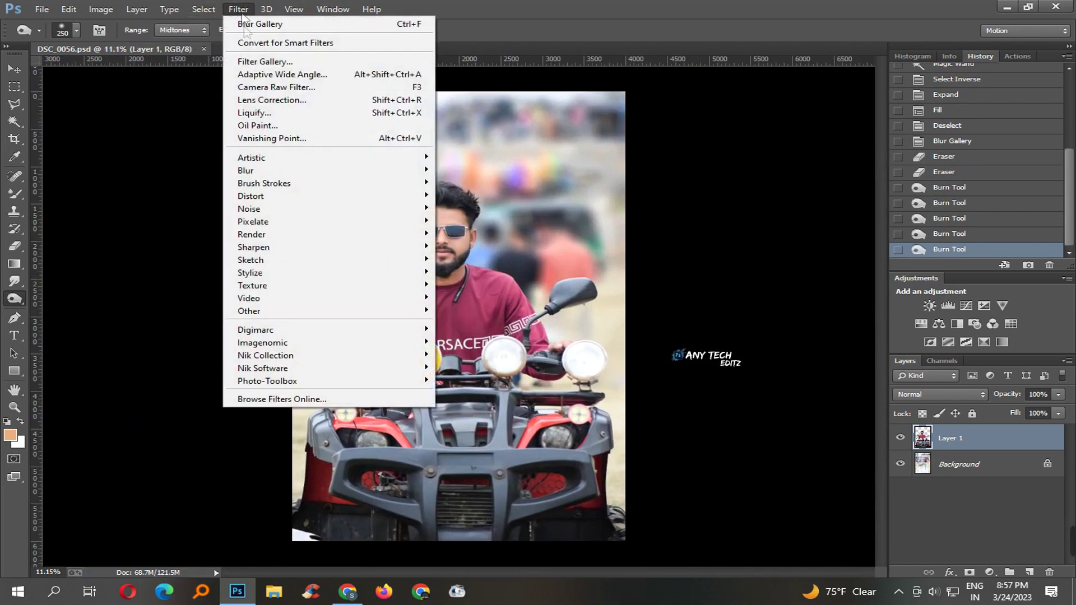
left_click(355, 91)
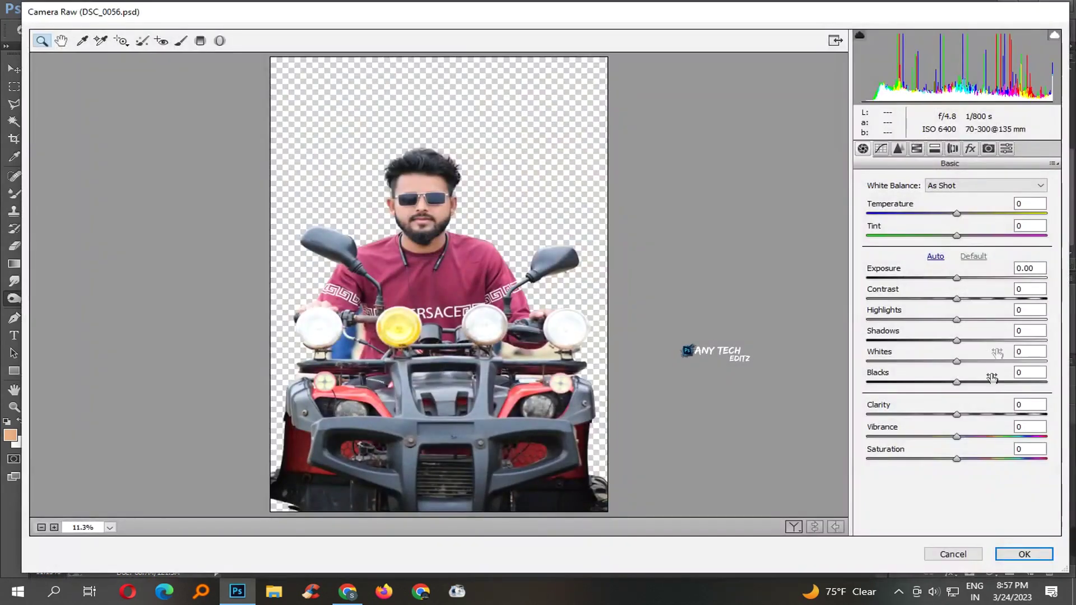
left_click(993, 319)
left_click_drag(993, 321, 1015, 325)
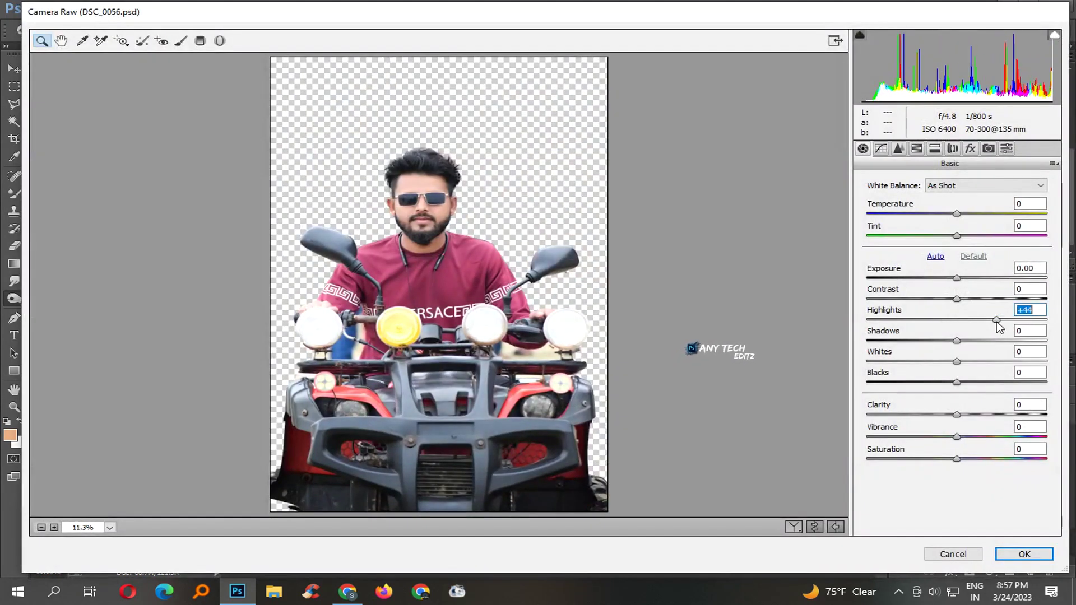
left_click(1005, 341)
left_click_drag(1030, 353, 955, 379)
left_click(965, 361)
left_click_drag(980, 299, 986, 299)
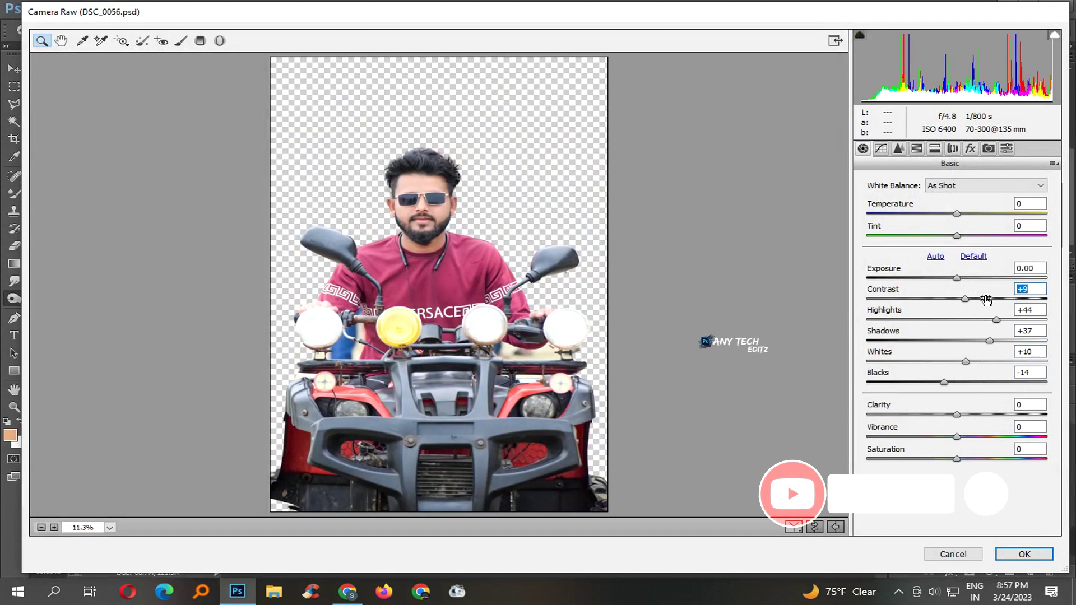
Adjust the clarity and vibrance of the subject and apply the Camera Raw filter to Layer 1
left_click(973, 415)
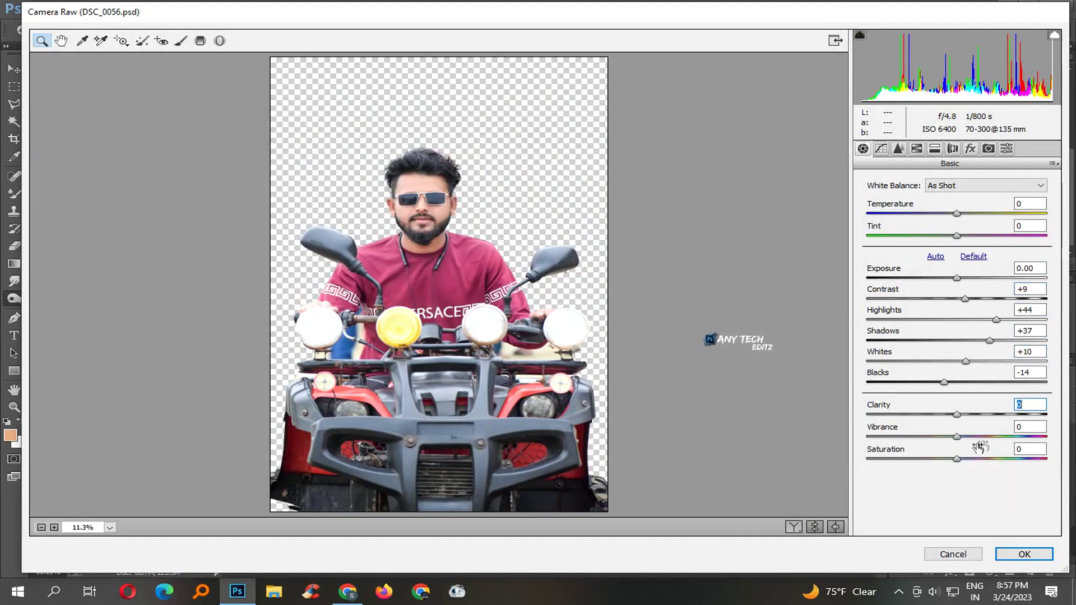
left_click_drag(987, 438, 970, 444)
type("9")
key("Return")
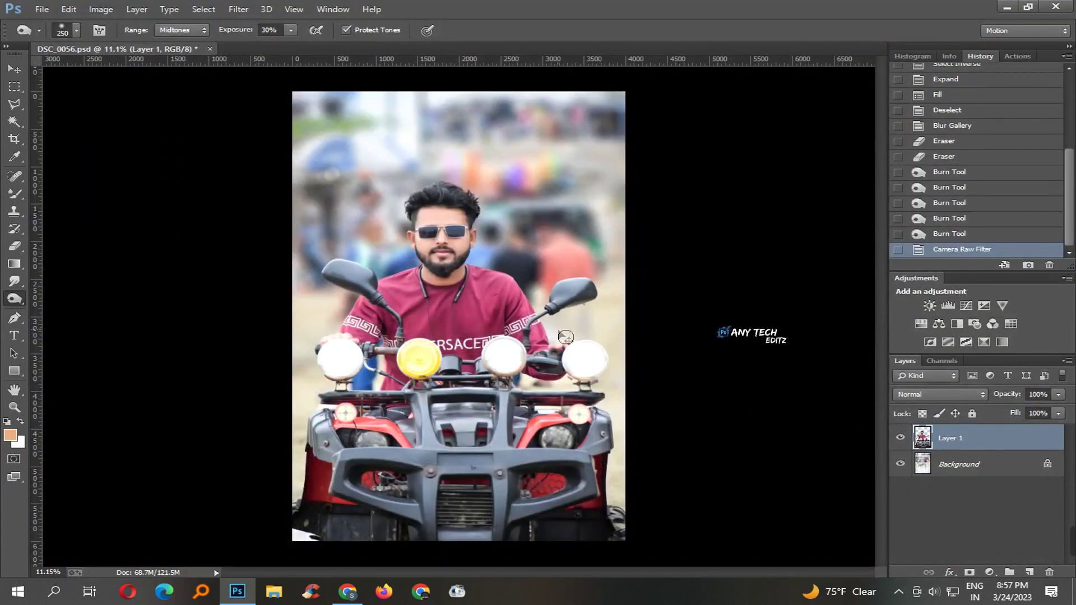
left_click_drag(527, 298, 529, 369)
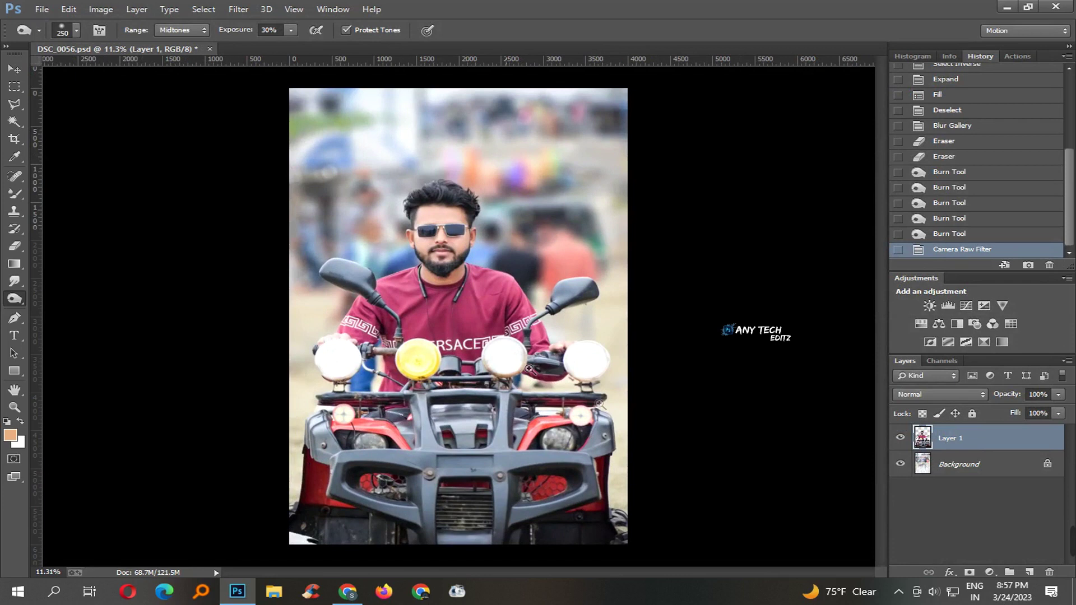
Apply Camera Raw to the Background layer with saturation at Yellows -93, Aquas -83 and Blues -59, and with strongly raised Greens
left_click(1009, 462)
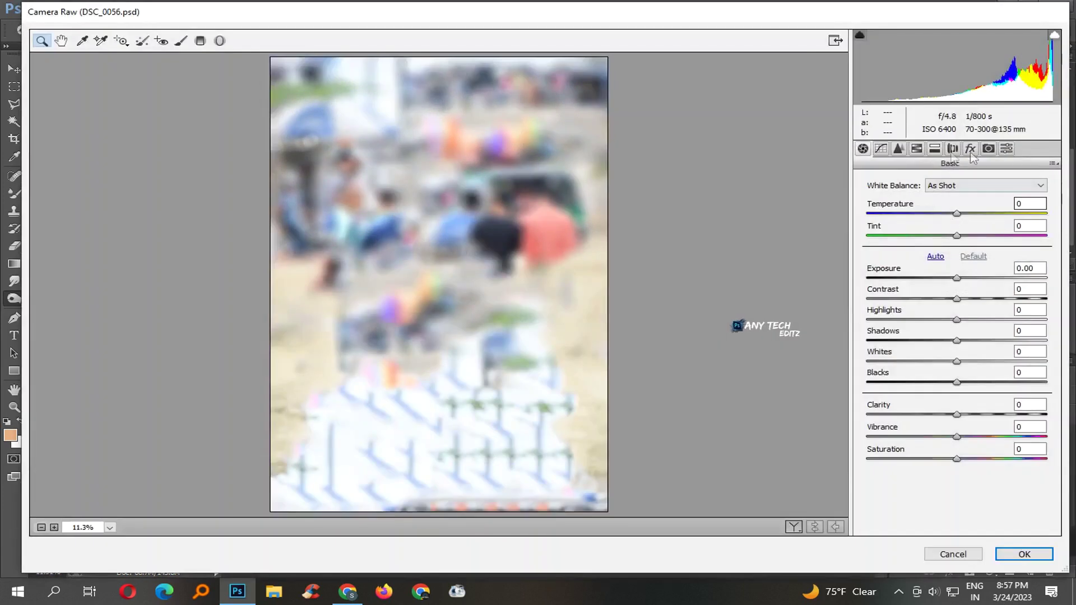
left_click(917, 148)
left_click_drag(956, 289, 862, 291)
left_click_drag(957, 333, 888, 344)
left_click_drag(955, 355, 903, 359)
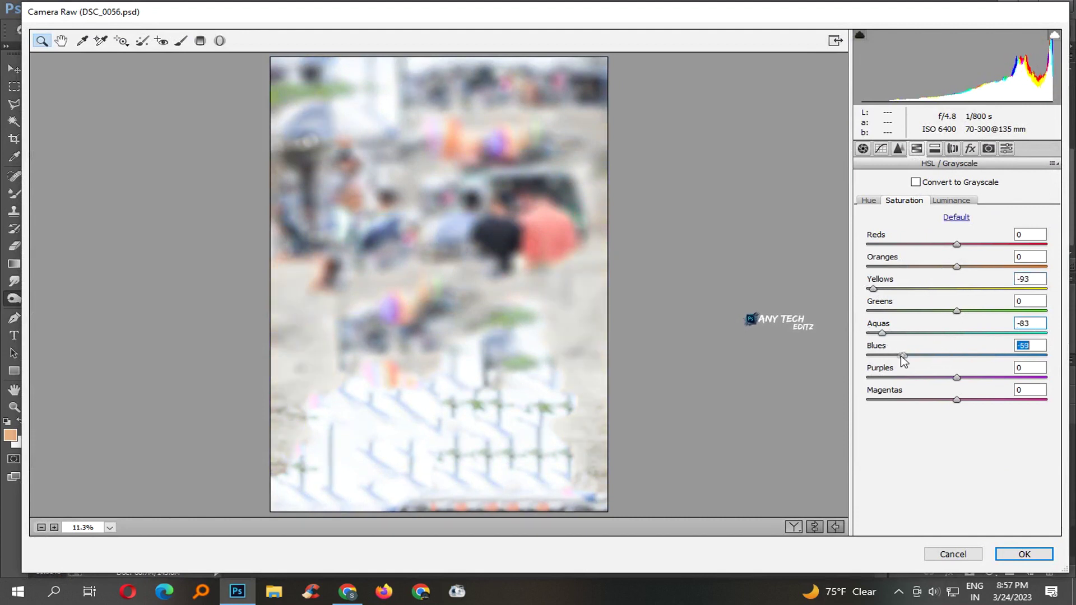
left_click_drag(964, 312, 1052, 315)
key("Return")
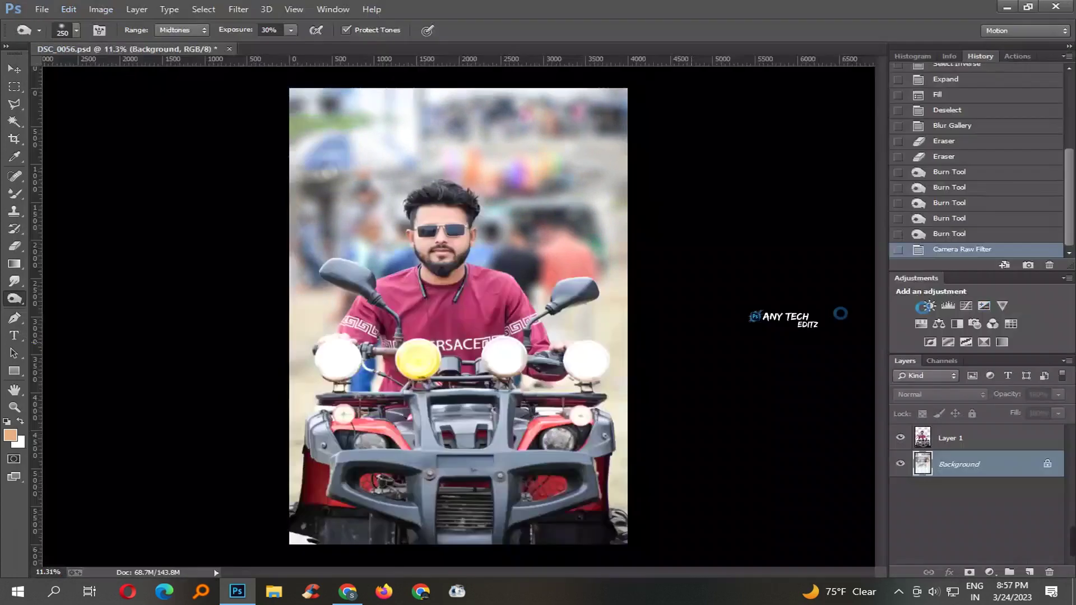
Open Layer 1 in the SkinFiner filter
scroll(549, 331, "down", 5)
scroll(549, 332, "up", 5)
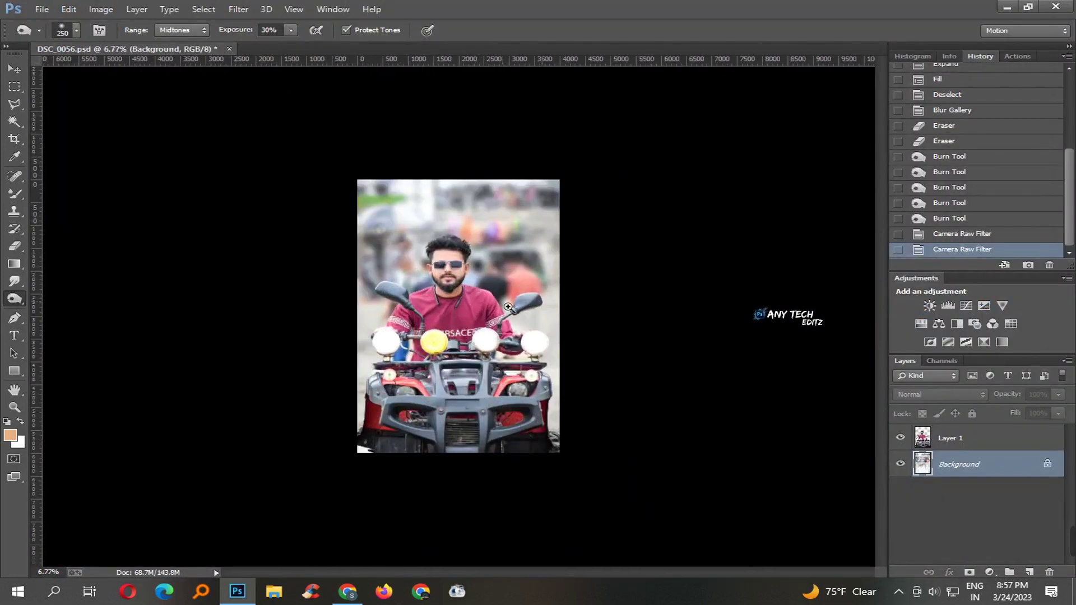
scroll(644, 370, "down", 1)
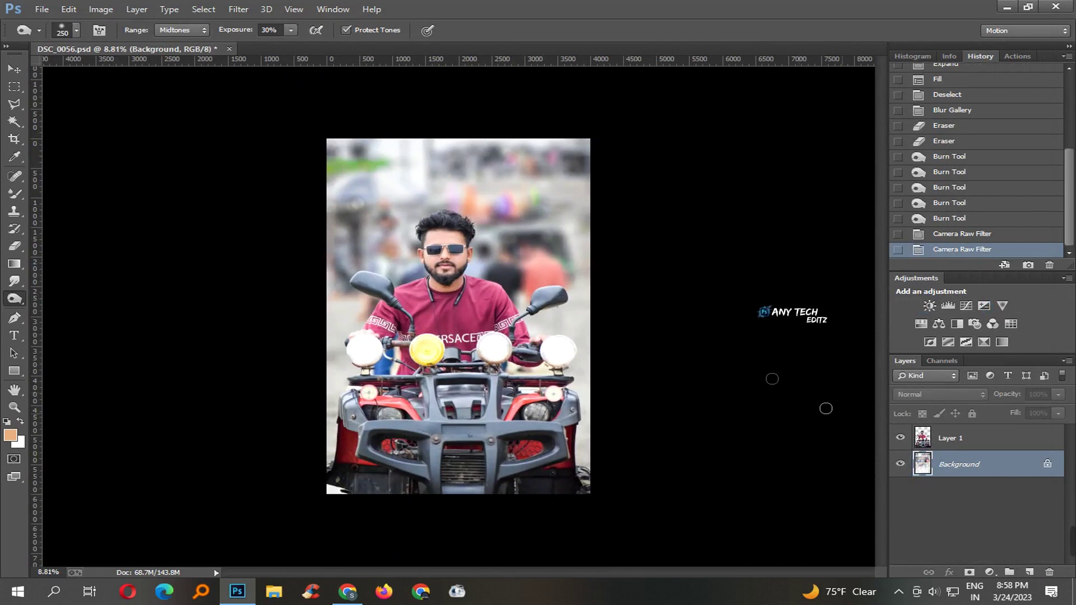
scroll(704, 390, "up", 2)
left_click(952, 440)
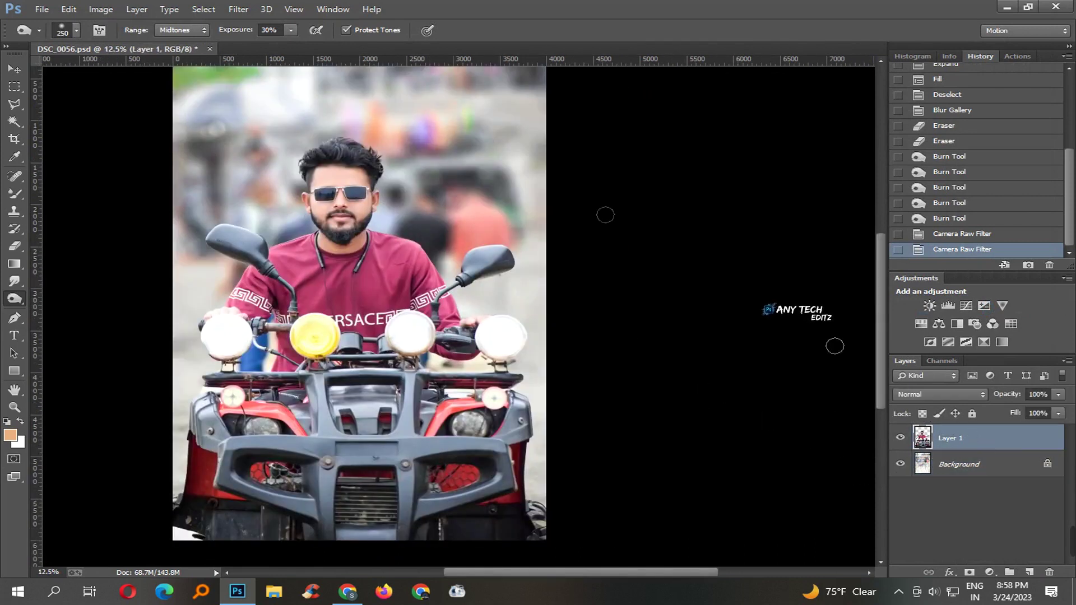
left_click(238, 9)
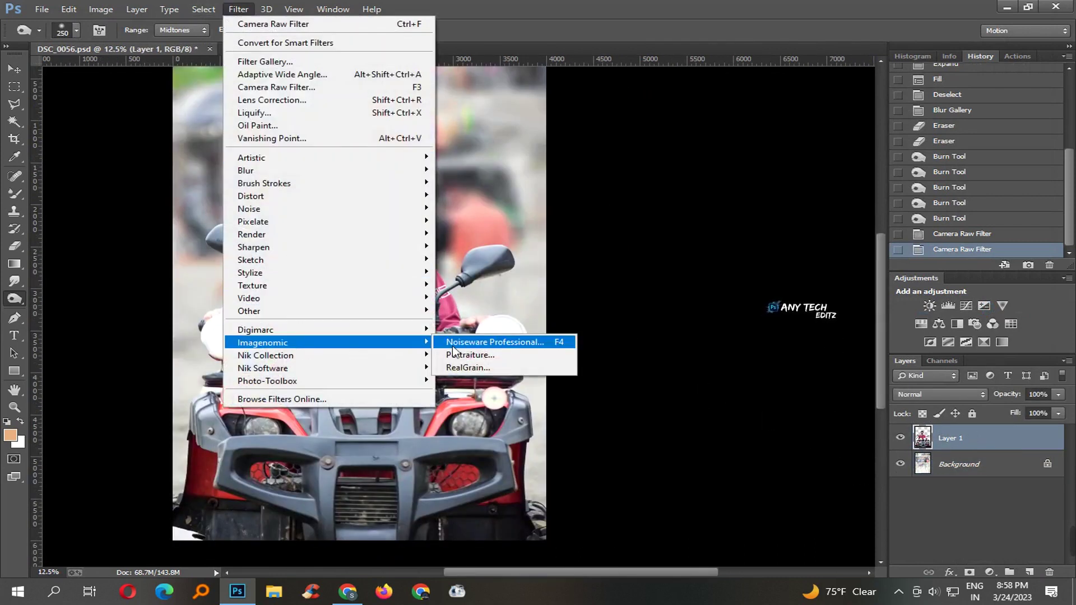
mouse_move(343, 388)
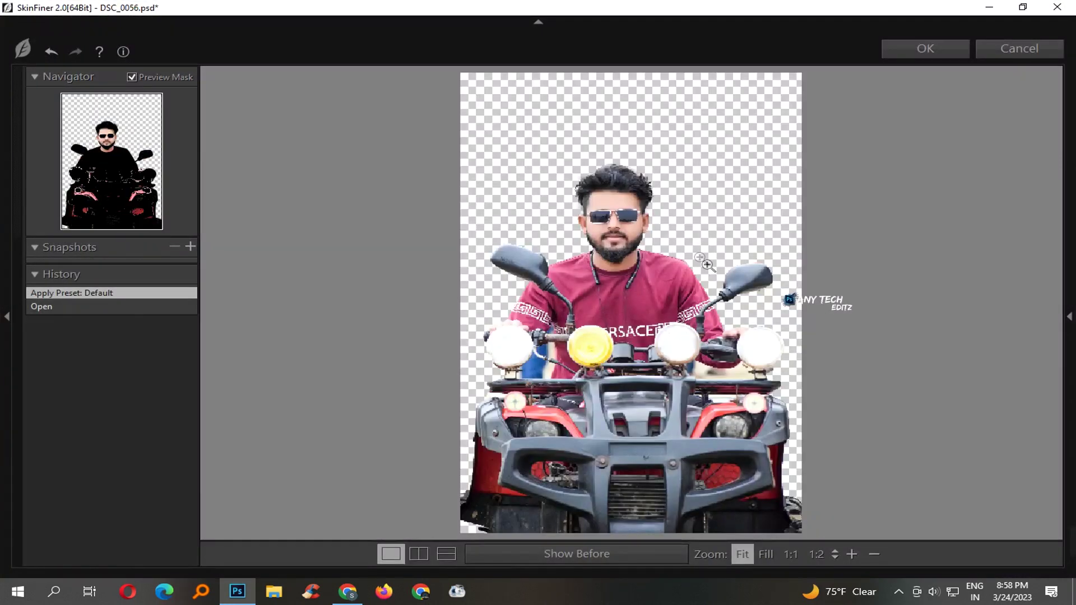
Set the Fine smoothing amount to -88 while checking the man's face up close
left_click(633, 227)
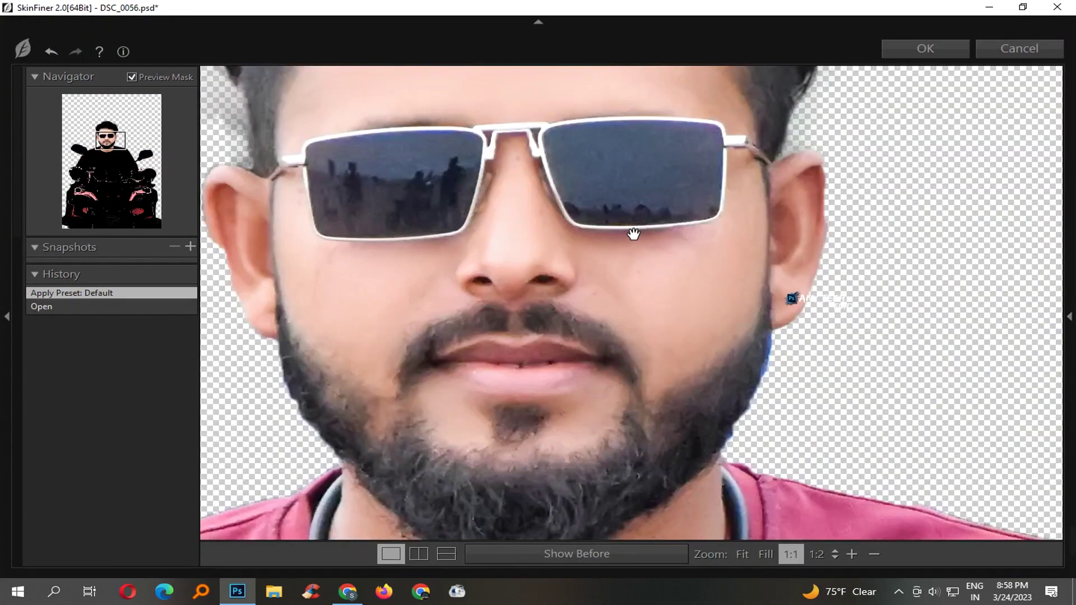
left_click_drag(606, 265, 621, 265)
scroll(622, 271, "down", 1)
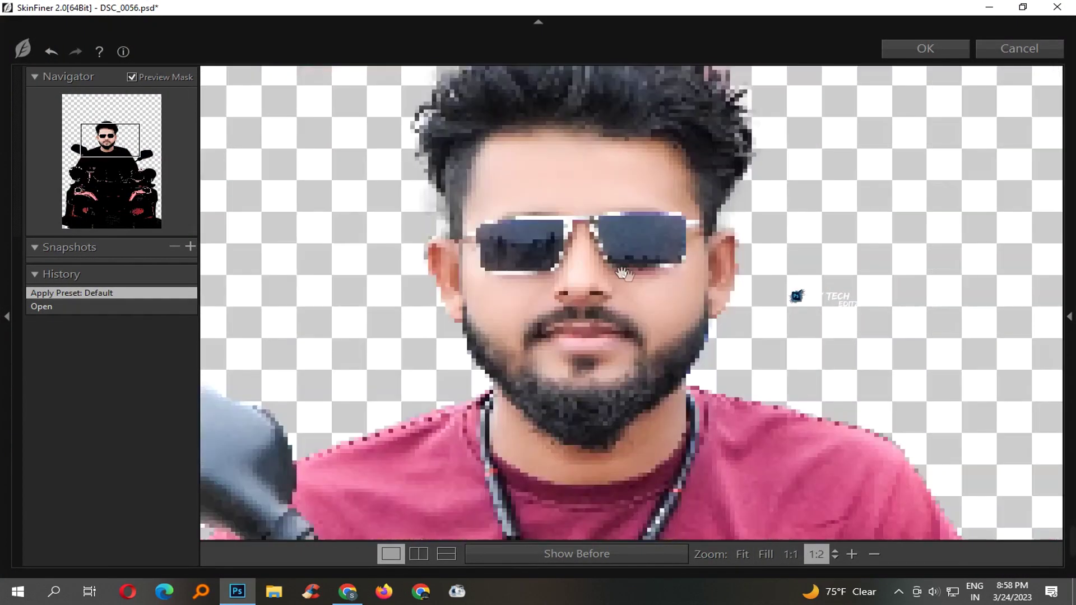
mouse_move(1069, 317)
scroll(944, 405, "down", 2)
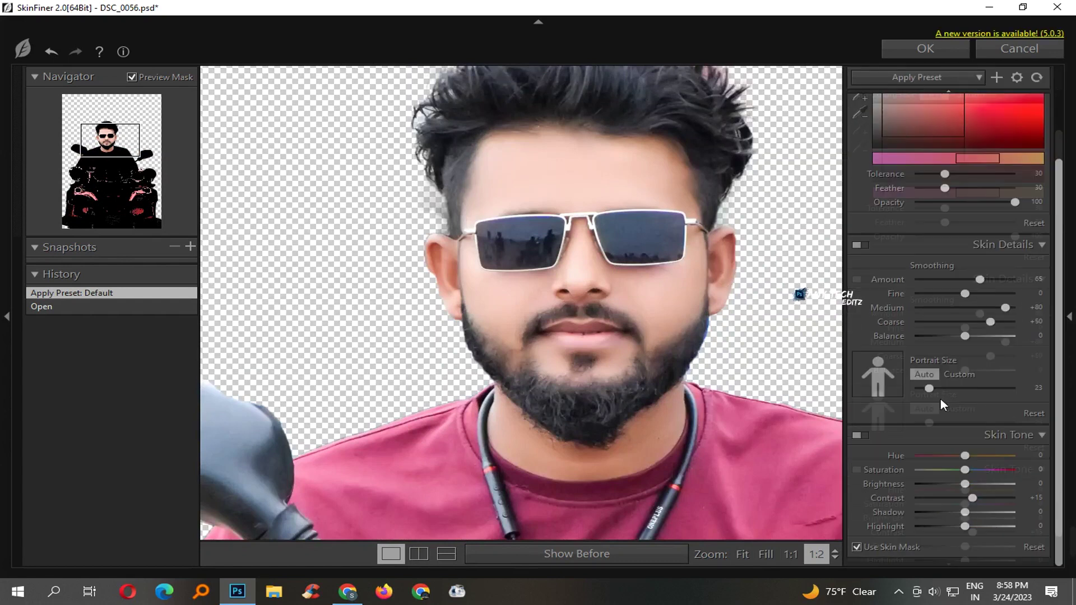
left_click(927, 293)
left_click(920, 292)
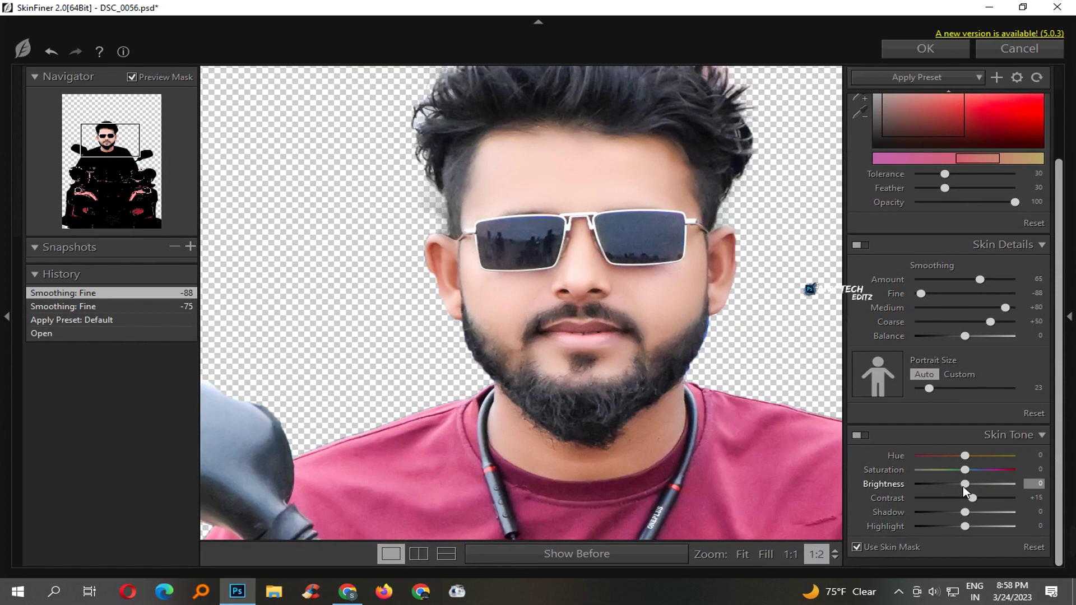
Set skin tone Brightness -24, Contrast +28, Shadow -11, Highlight -9 and Saturation +13, then apply SkinFiner and save the document
left_click_drag(964, 485, 957, 531)
left_click_drag(965, 469, 972, 469)
scroll(768, 217, "down", 1)
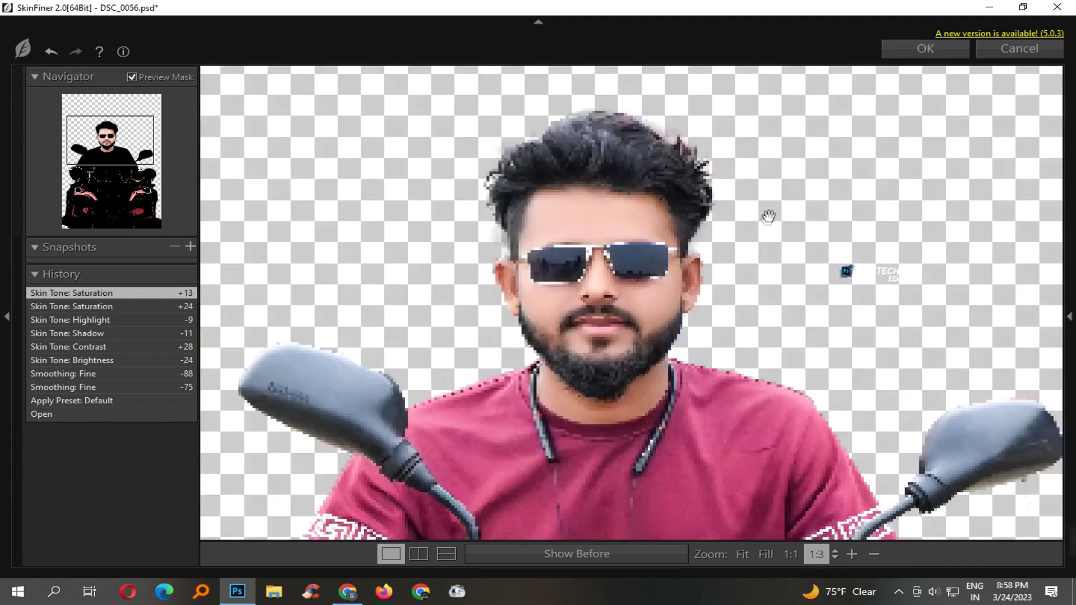
scroll(758, 274, "down", 1)
scroll(757, 273, "down", 1)
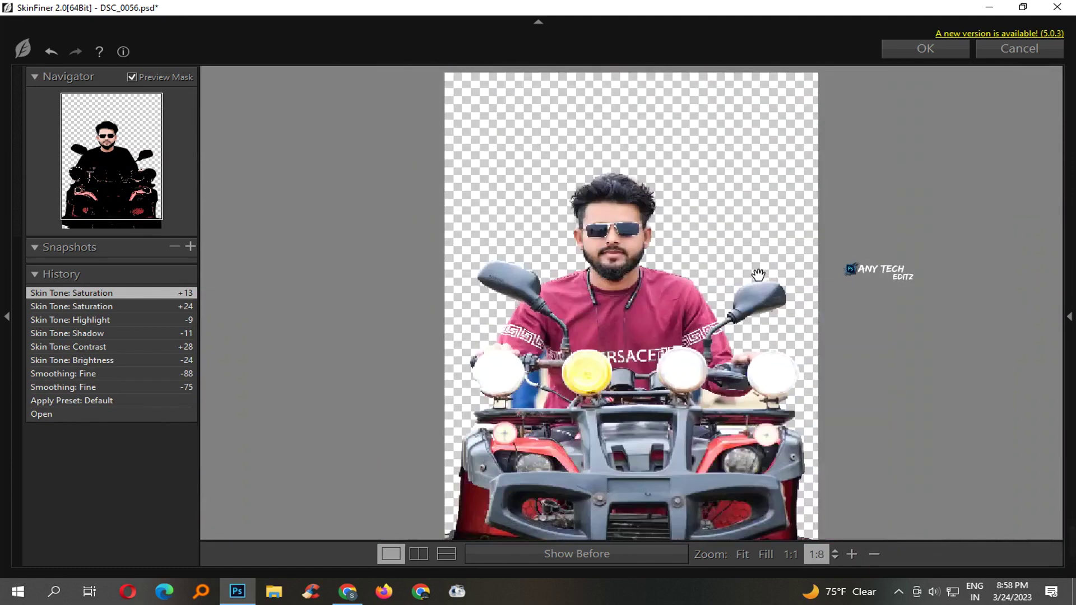
left_click(915, 52)
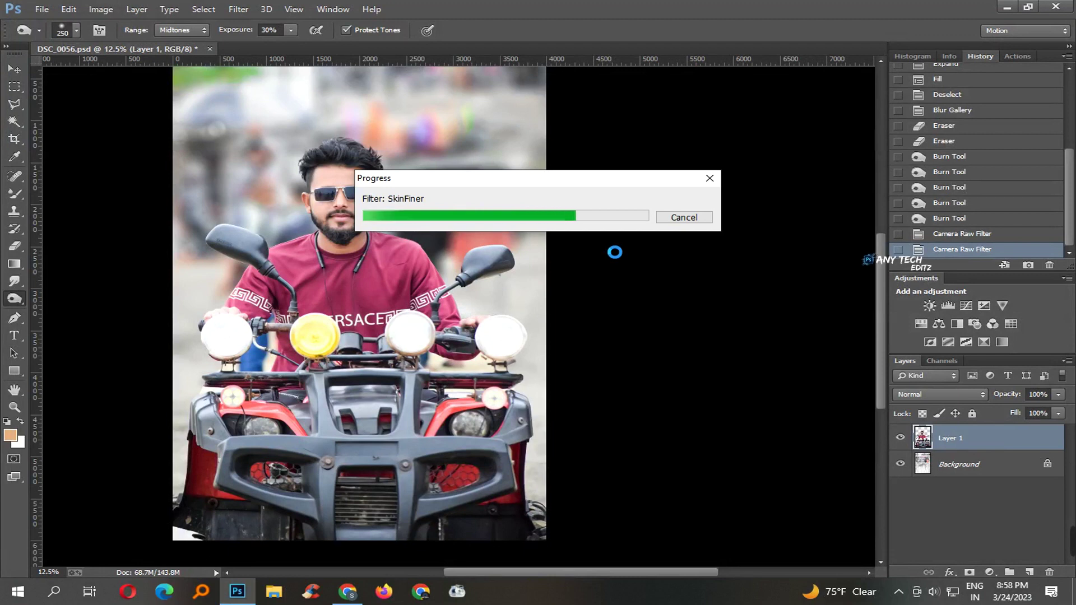
left_click_drag(615, 253, 482, 233)
key("ctrl+s")
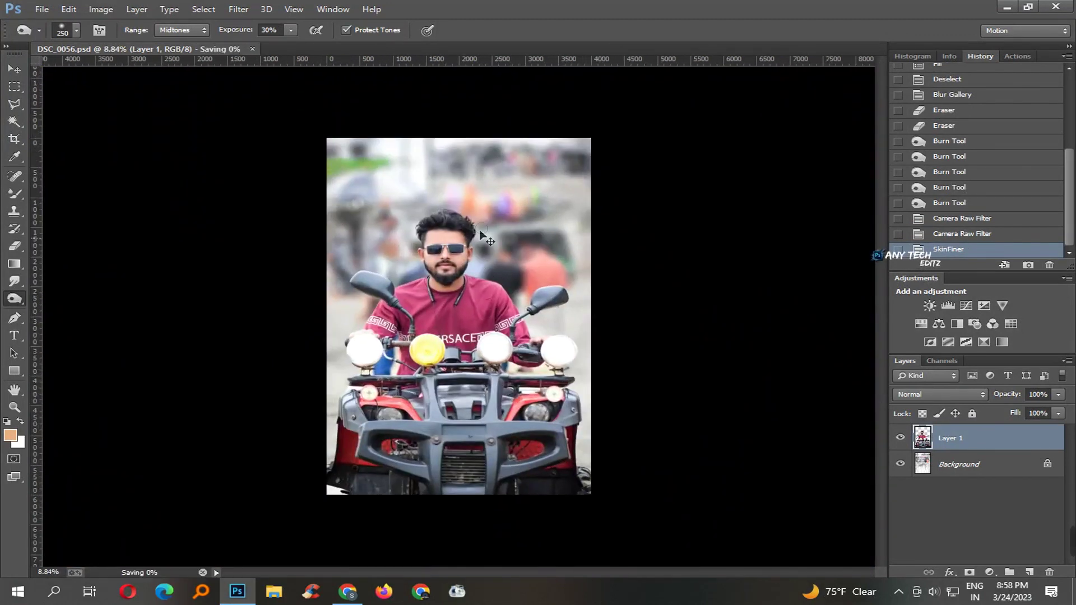
Load the Any Tech - 04 .xmp settings in Camera Raw for the Background layer and apply the filter
left_click(956, 465)
left_click(239, 9)
left_click(701, 247)
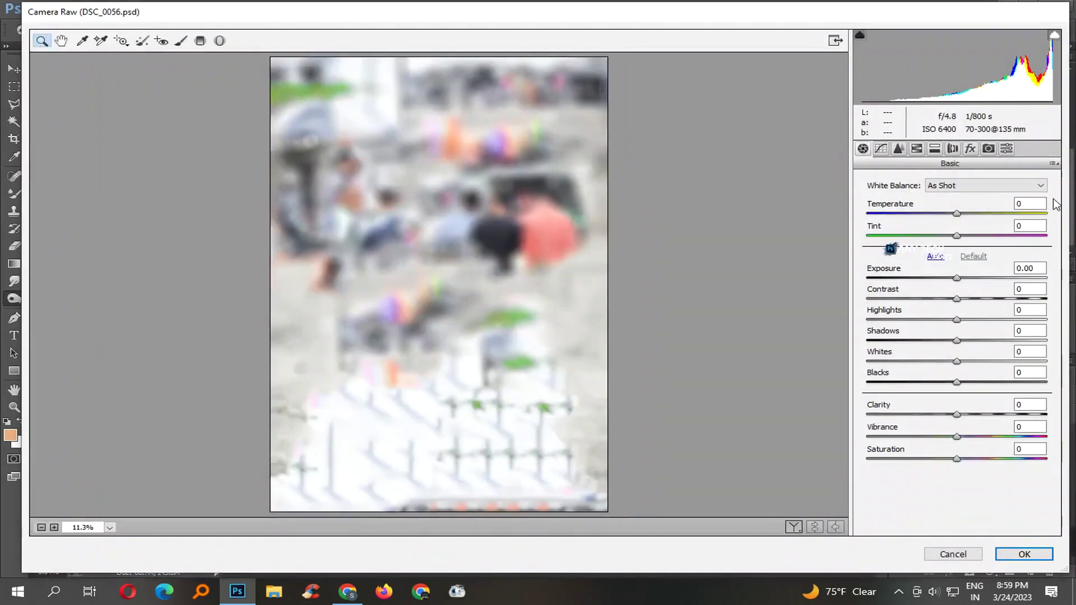
left_click(1054, 163)
left_click(1008, 296)
left_click(1007, 301)
double_click(214, 98)
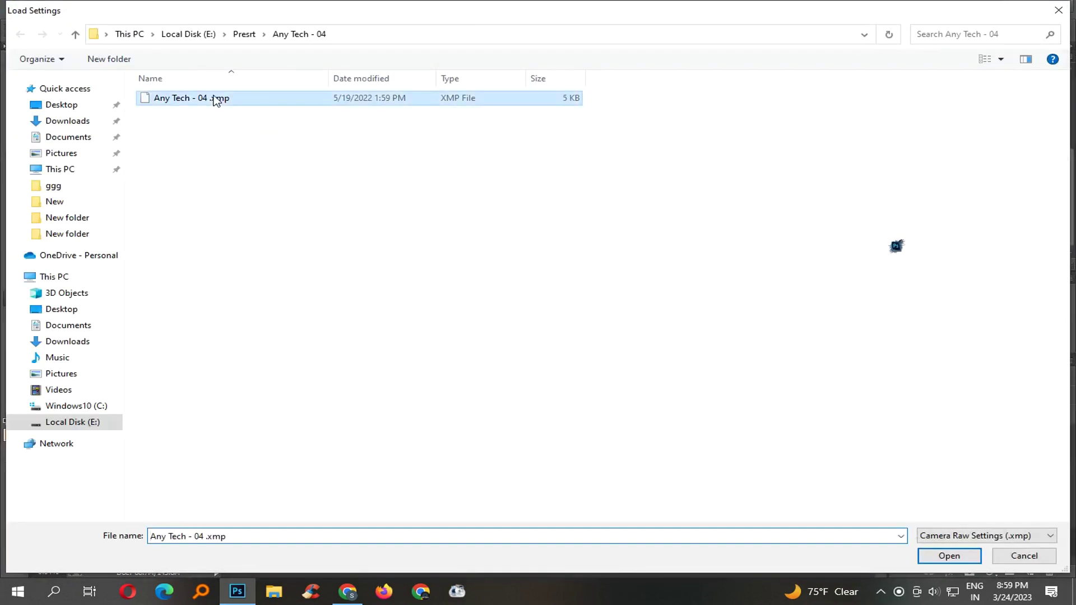
key("Return")
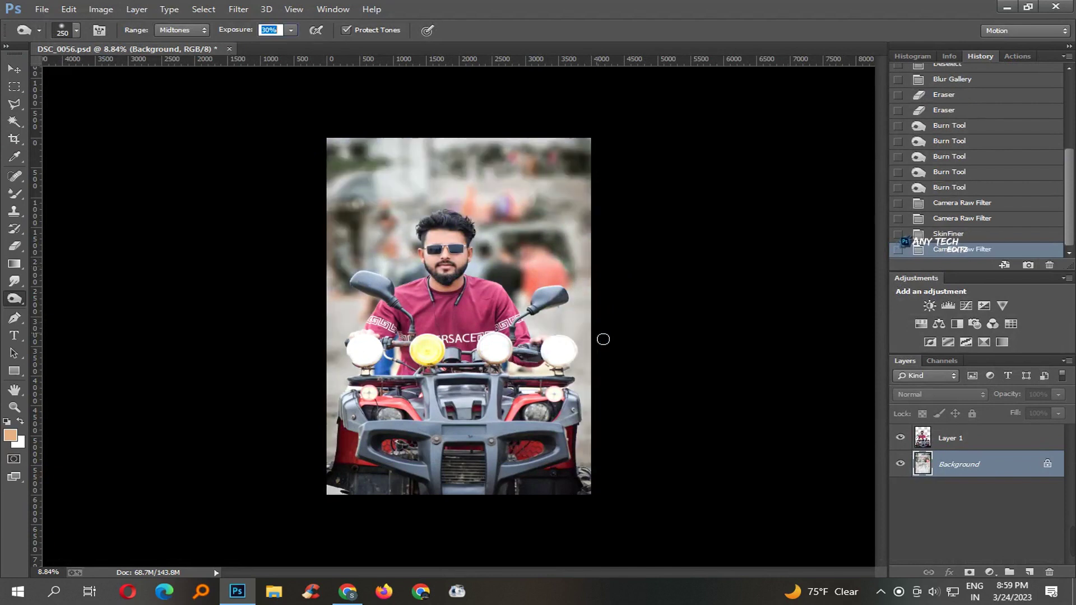
Duplicate Layer 1 and apply the Camera Raw filter to the copy for a warmer, richer grade
left_click(13, 69)
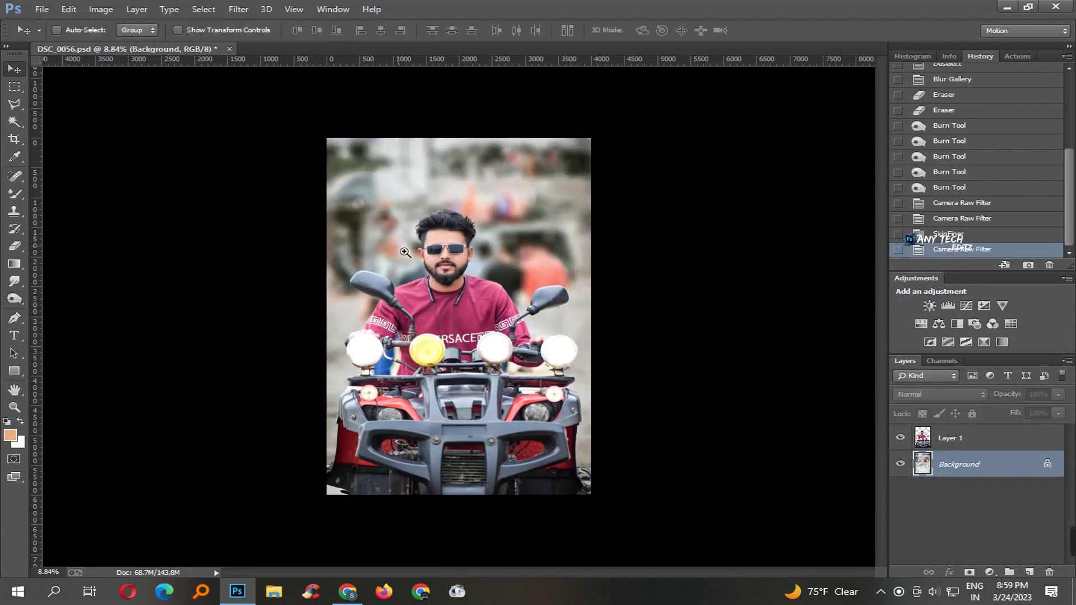
scroll(397, 250, "up", 3)
scroll(505, 312, "up", 3)
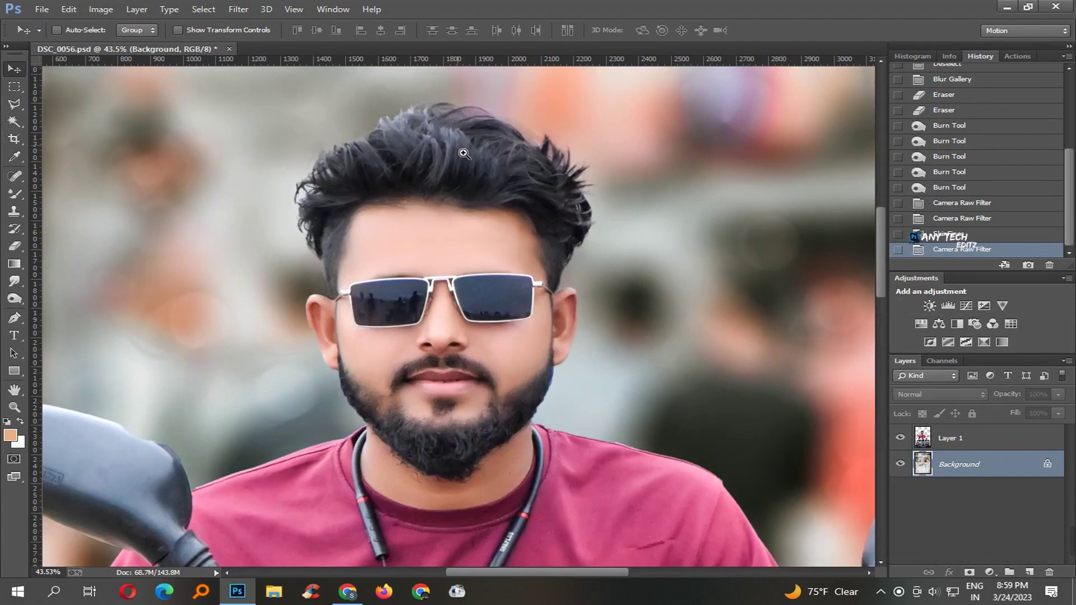
scroll(463, 154, "down", 5)
scroll(452, 278, "down", 3)
scroll(477, 246, "up", 2)
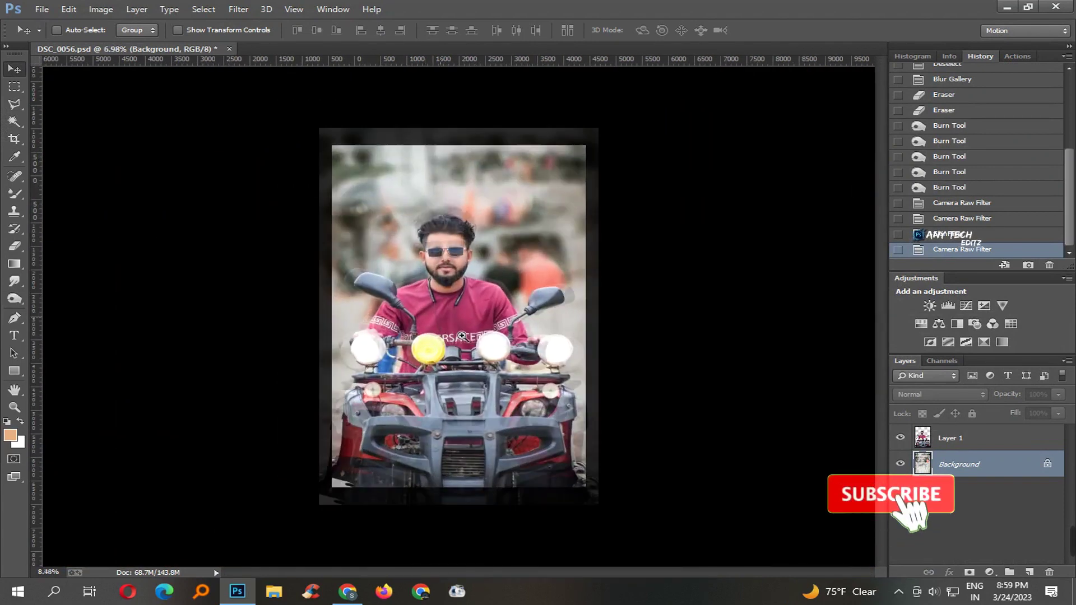
left_click(985, 440)
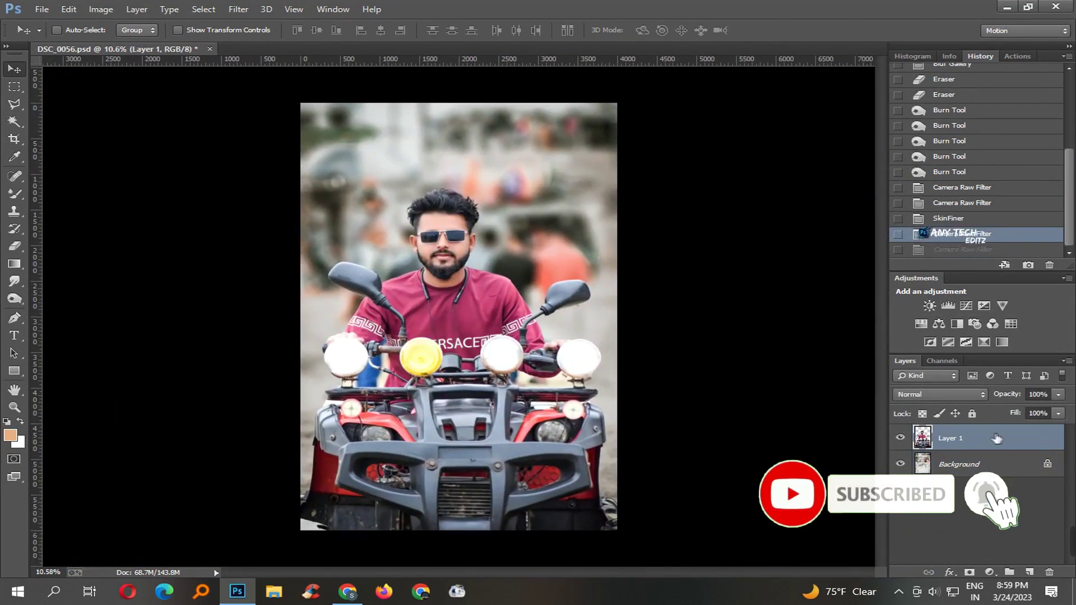
key("ctrl+j")
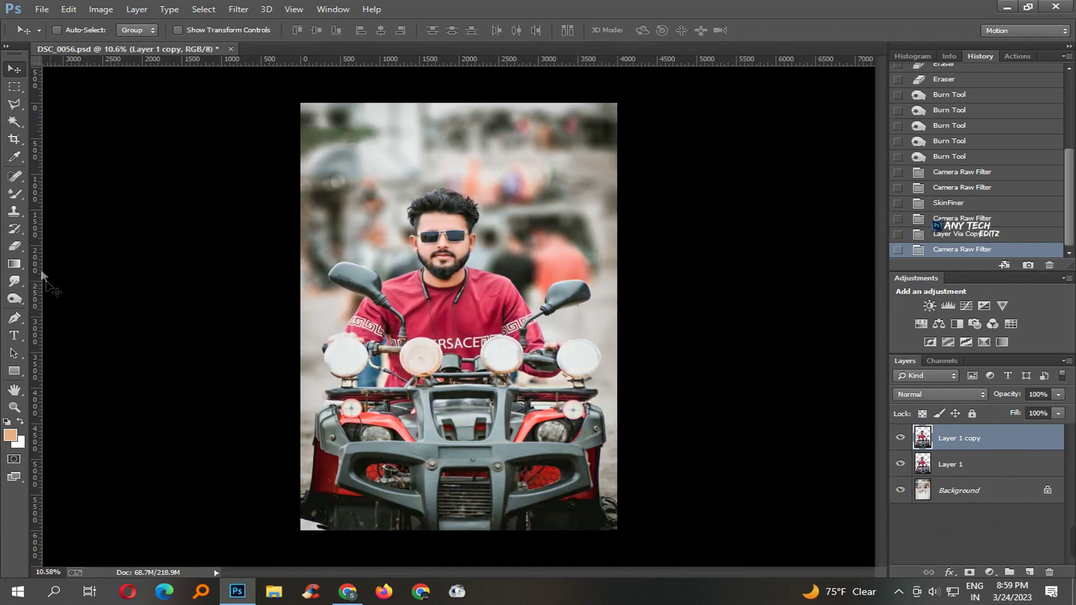
Erase over the man's hair area on Layer 1 copy with a 62 px eraser at 100% opacity
left_click(21, 248)
left_click(133, 201)
scroll(456, 180, "up", 8)
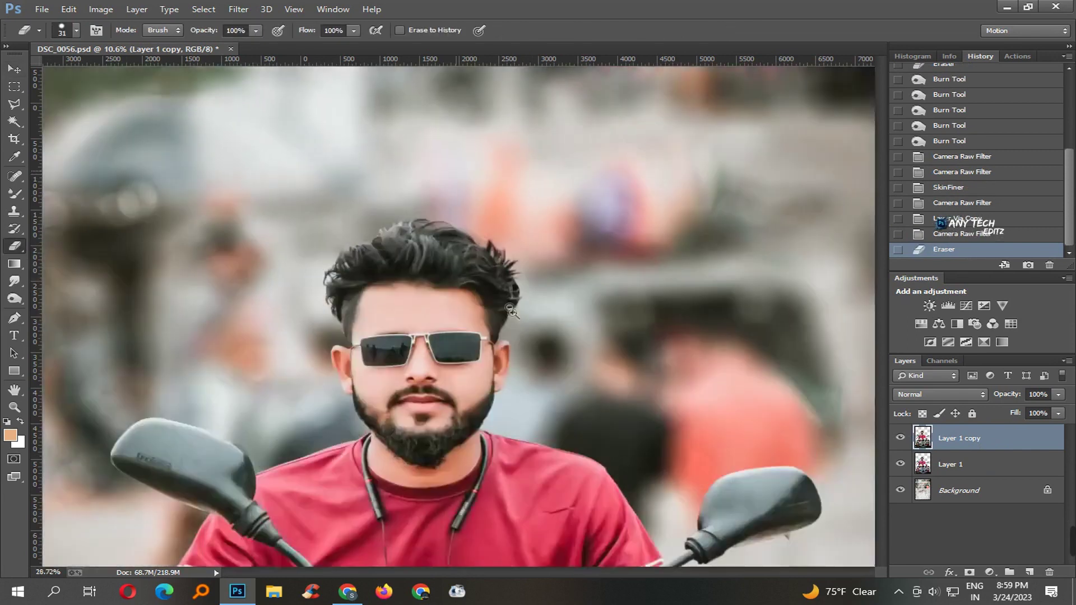
right_click(414, 249)
left_click(514, 279)
left_click(421, 195)
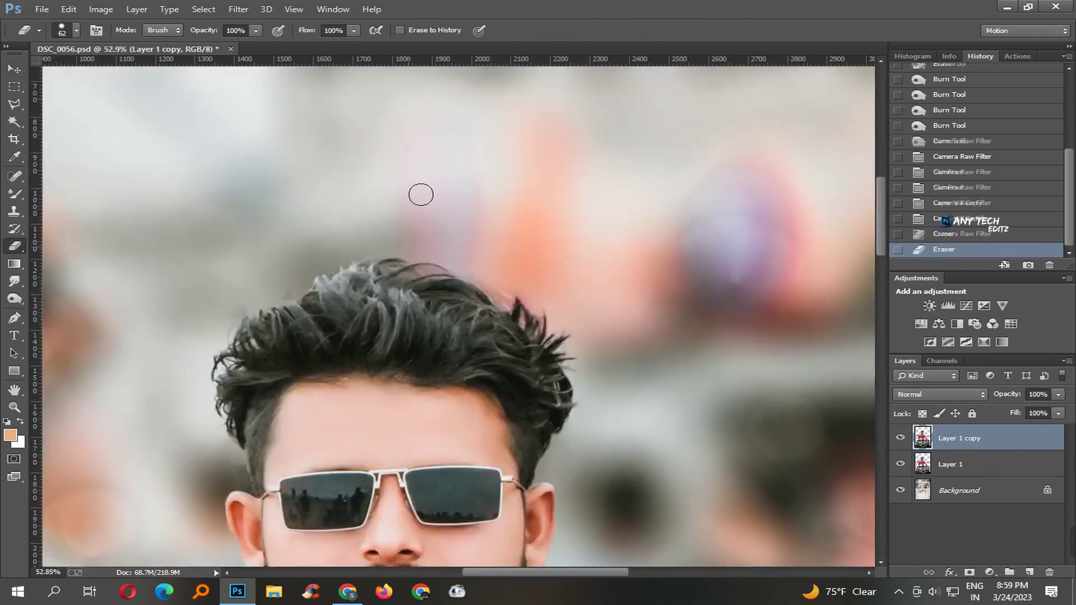
left_click_drag(491, 200, 462, 291)
scroll(426, 303, "down", 4)
scroll(497, 469, "up", 2)
left_click_drag(496, 470, 497, 379)
left_click_drag(595, 304, 533, 450)
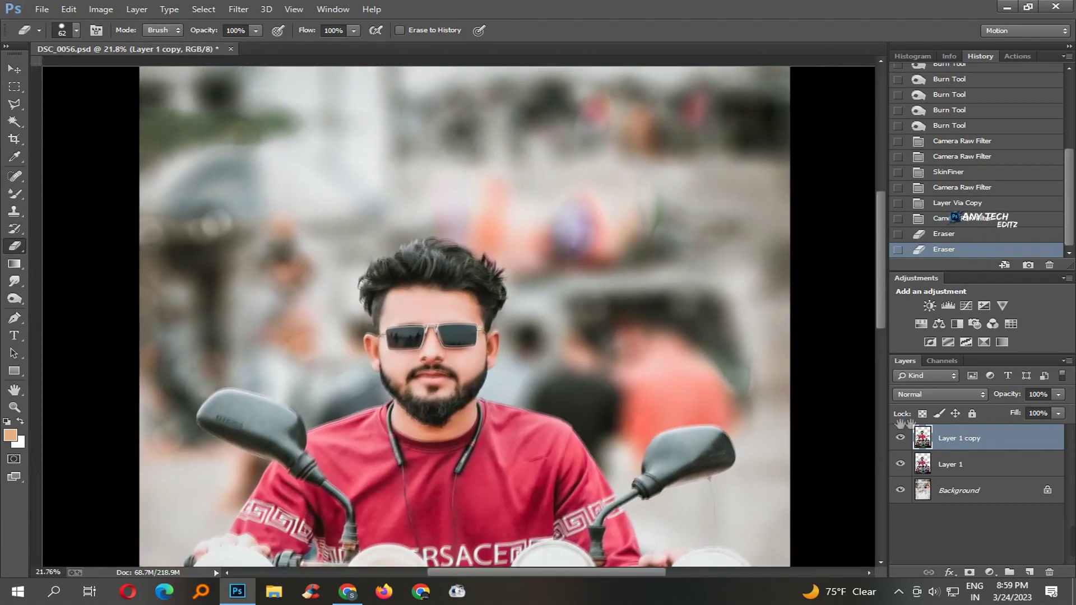
Lower the opacity of Layer 1 copy to 63% and toggle its visibility to compare the grade
left_click_drag(485, 402, 538, 308)
left_click_drag(1059, 395, 1030, 410)
left_click(900, 439)
left_click(900, 439)
left_click(900, 439)
left_click(900, 440)
left_click(900, 440)
left_click(900, 442)
left_click(900, 442)
left_click(900, 442)
left_click_drag(566, 336, 464, 311)
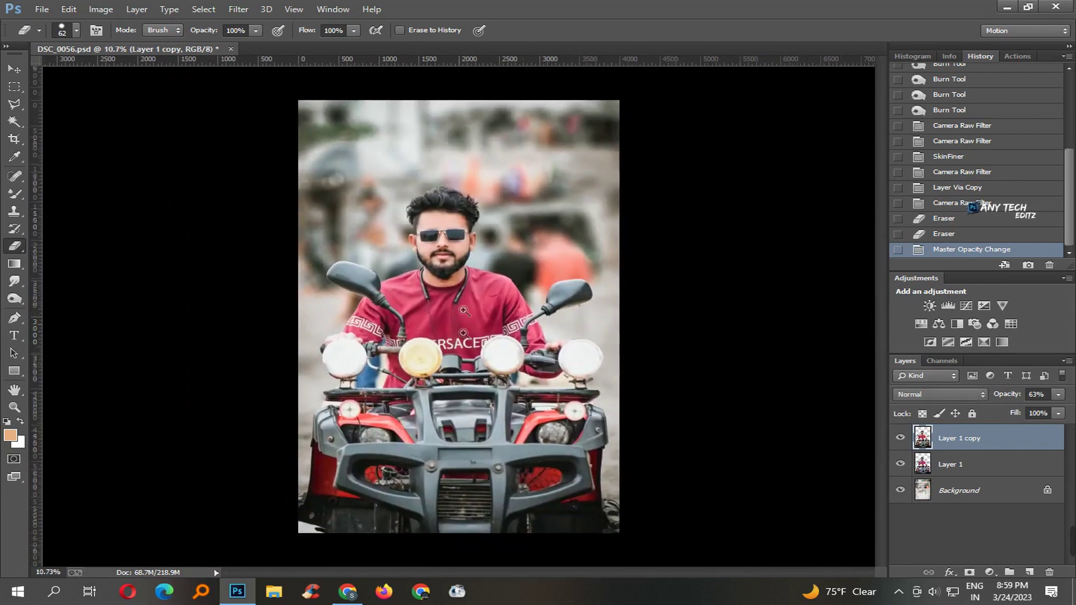
Merge Layer 1 copy down into Layer 1, toggle the merged layer's visibility to compare, and save the document
scroll(464, 310, "up", 2)
scroll(504, 337, "down", 3)
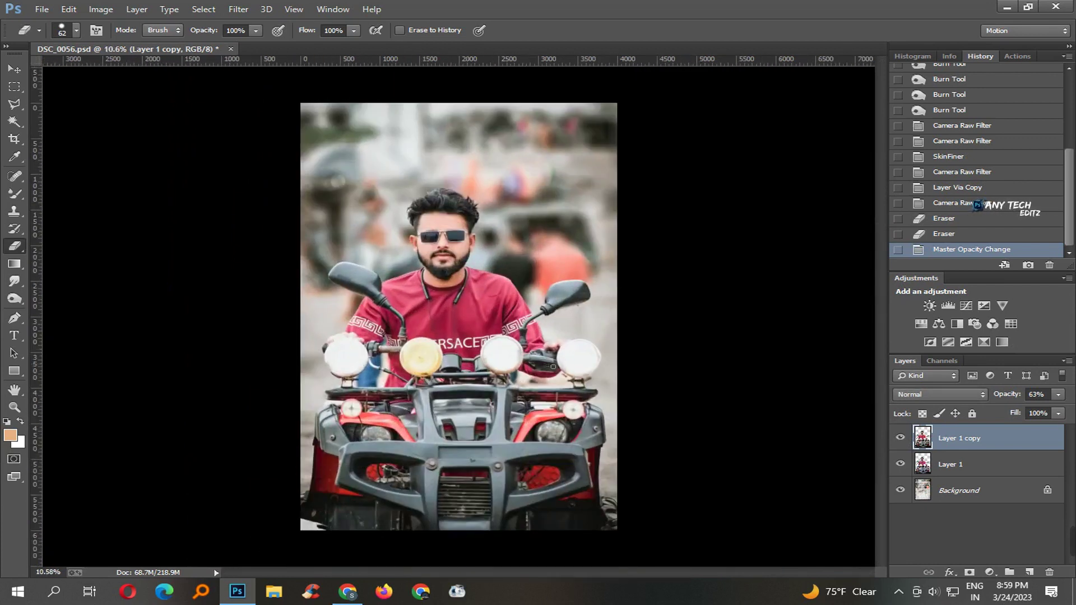
key("ctrl+e")
left_click(901, 439)
left_click(904, 444)
left_click(904, 444)
left_click(905, 445)
key("ctrl+s")
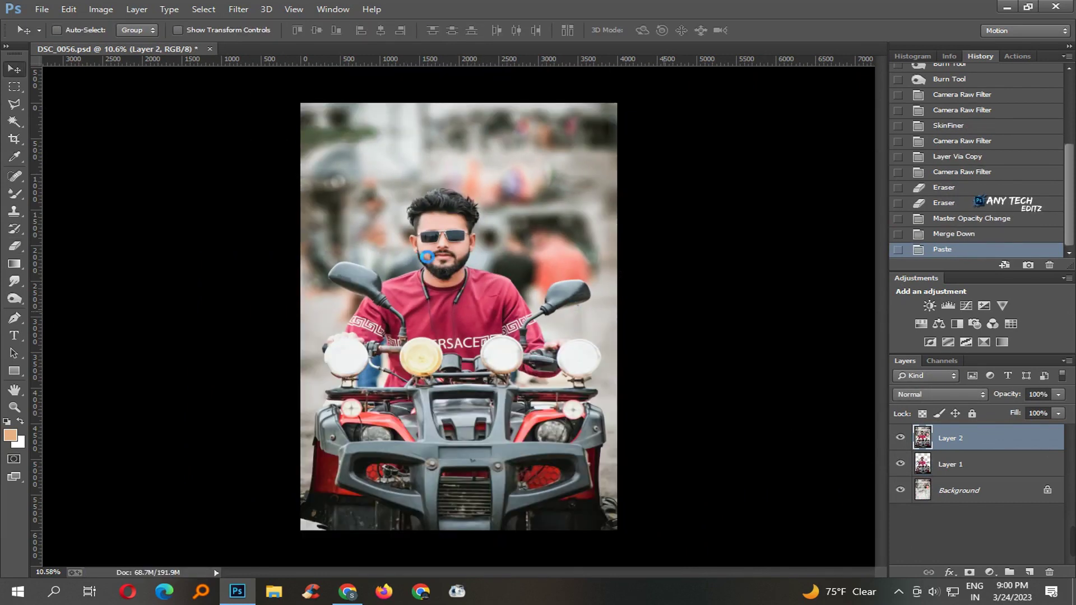
Start a Camera Raw edit on Layer 2, adjusting two camera calibration sliders and adding a slight dark post-crop vignette
key("ctrl+shift+a")
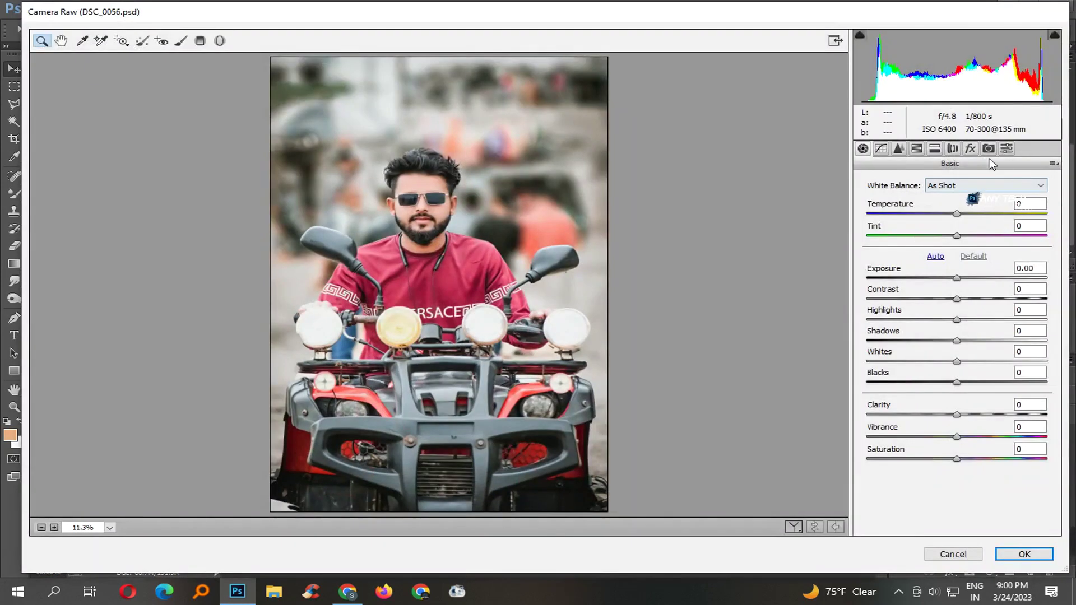
left_click(989, 150)
left_click_drag(957, 360, 987, 363)
mouse_move(964, 418)
left_mouse_down()
mouse_move(942, 422)
mouse_move(962, 438)
left_mouse_up()
left_click(974, 149)
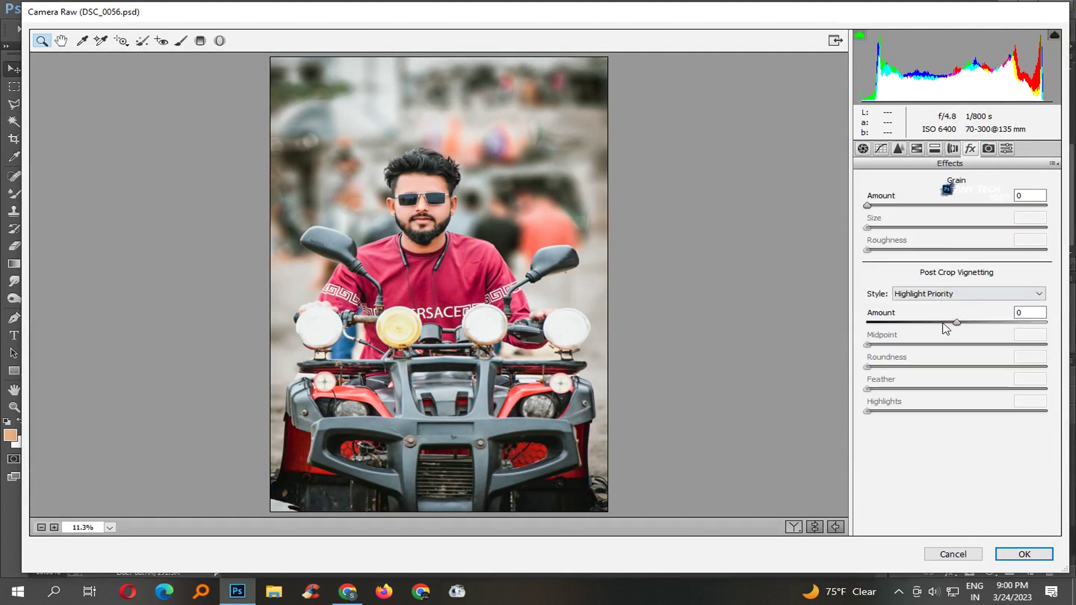
left_click_drag(955, 328, 935, 330)
Darken the photo's left, right and bottom edges with graduated filters at Exposure -4.00, Contrast and Highlights -100, Shadows and Clarity +100, and apply
left_click(200, 40)
left_click_drag(227, 272, 514, 200)
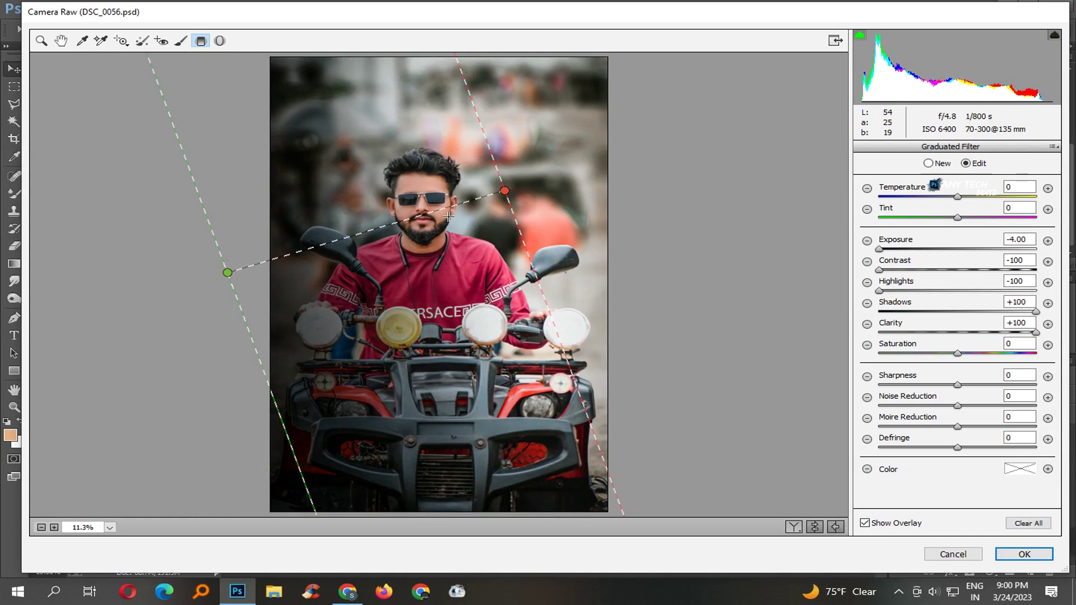
left_click_drag(427, 253, 318, 441)
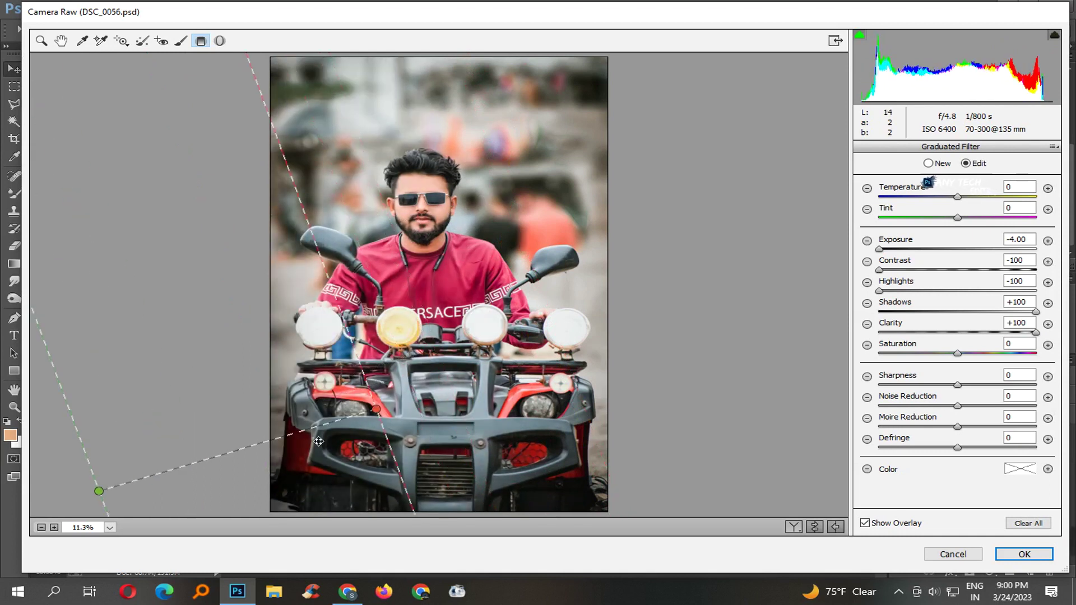
left_click_drag(734, 417, 253, 268)
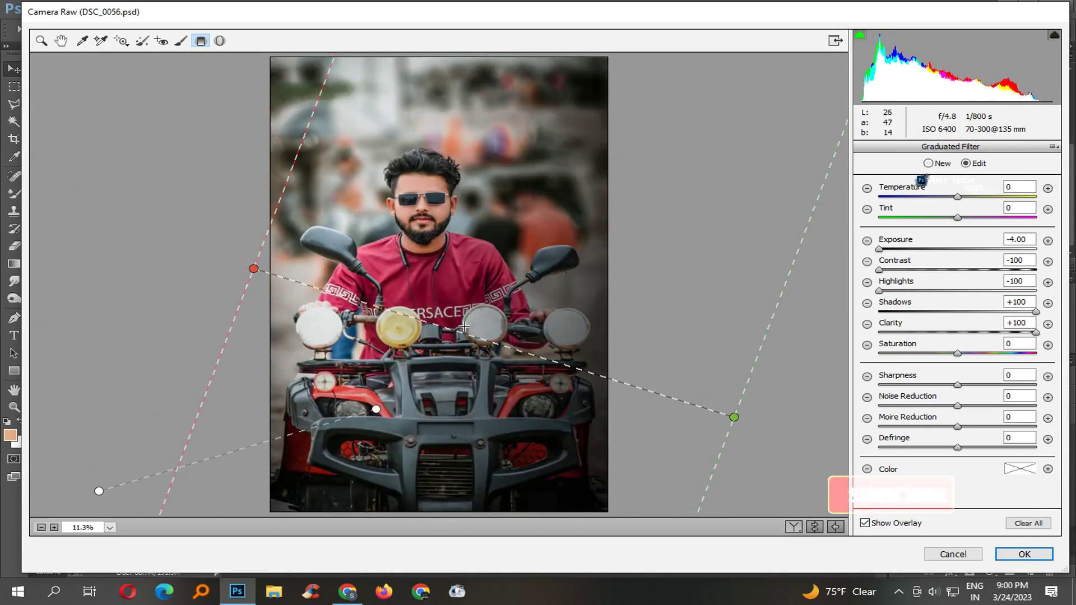
left_click_drag(465, 335, 604, 382)
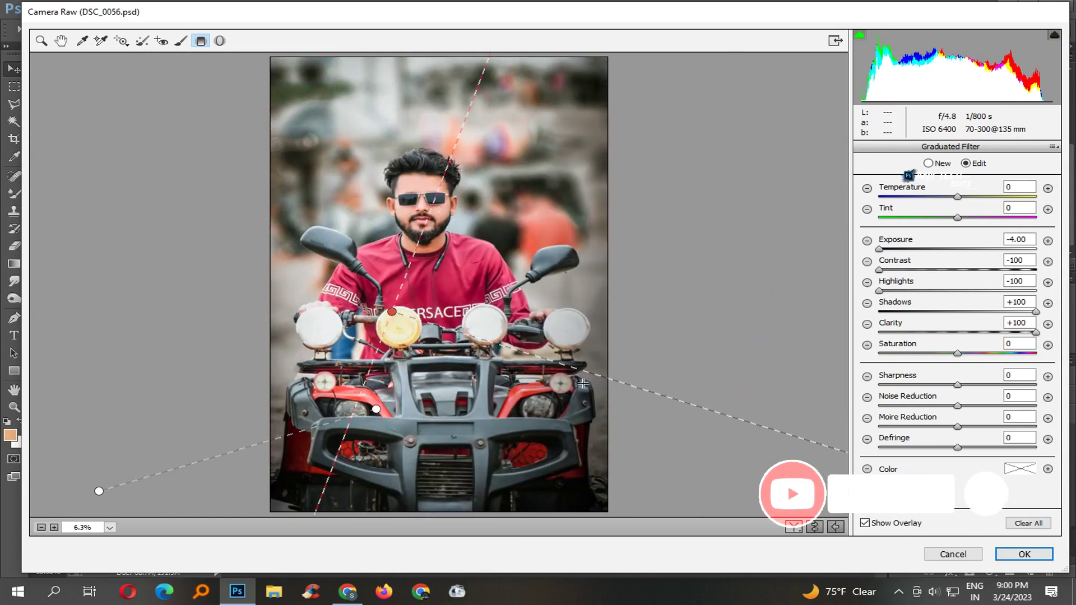
left_click_drag(513, 500, 496, 116)
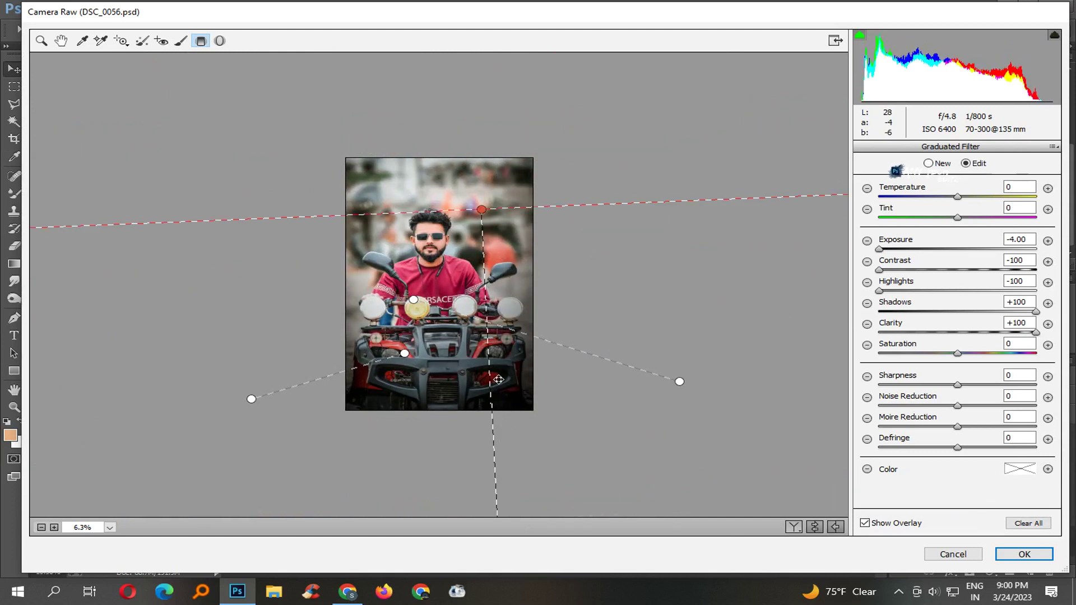
key("ctrl+plus")
key("Return")
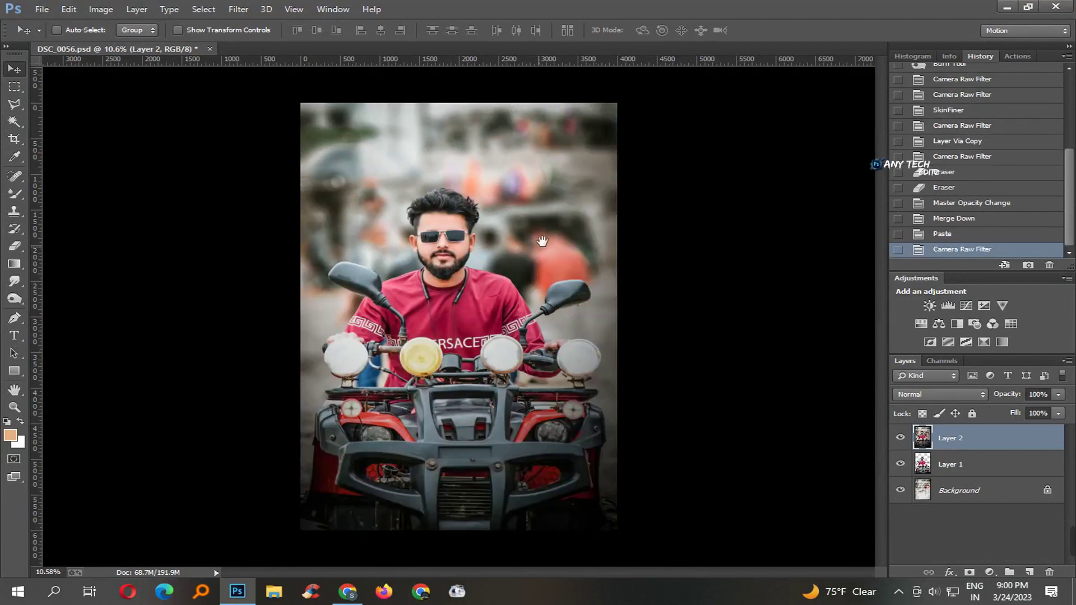
Toggle Layer 2's visibility to compare the darkened edges with the earlier grade, and save the document
scroll(542, 241, "down", 4)
scroll(518, 242, "up", 7)
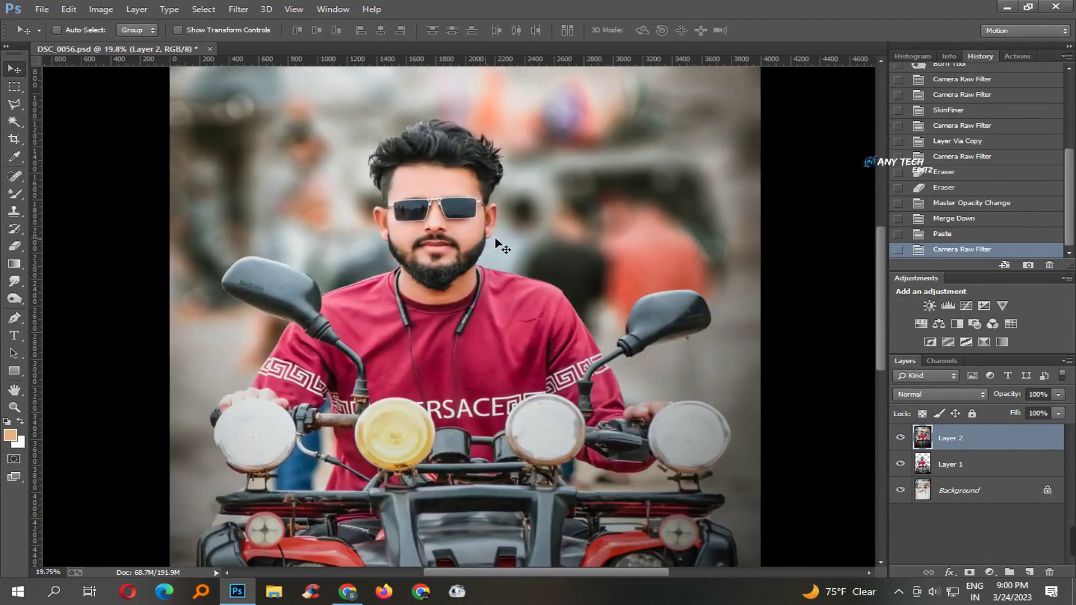
scroll(503, 246, "down", 4)
scroll(508, 384, "up", 1)
left_click(900, 442)
left_click(900, 442)
left_click(900, 441)
left_click(900, 441)
key("ctrl+s")
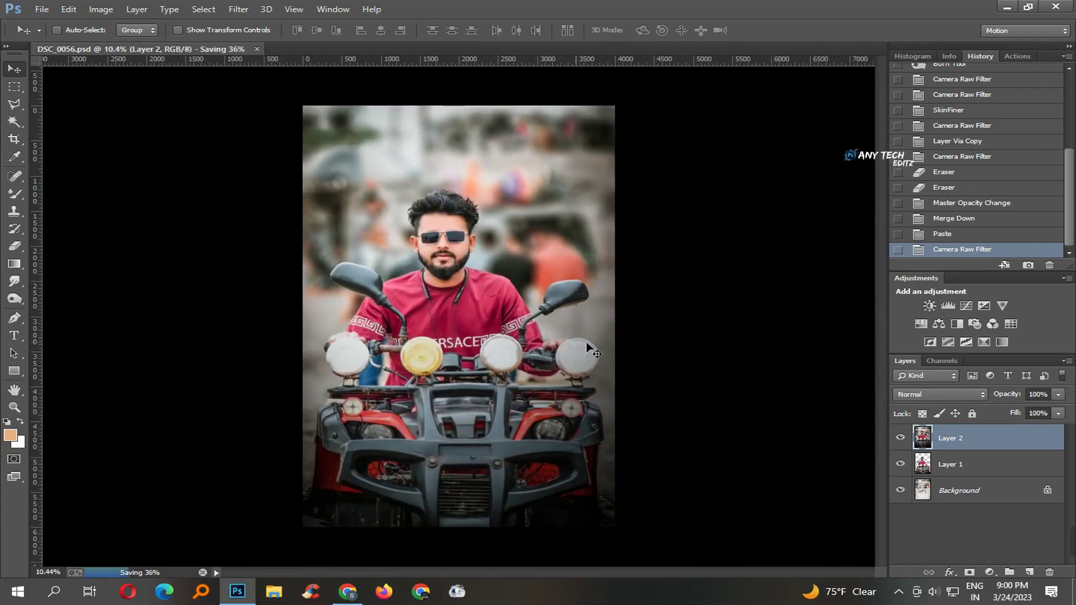
Delete the Color Lookup layer and shape Camera Raw's RGB point curve for Layer 2 copy with points 0/14, 47/50 and 198/206
key("Delete")
left_click(240, 9)
left_click(335, 87)
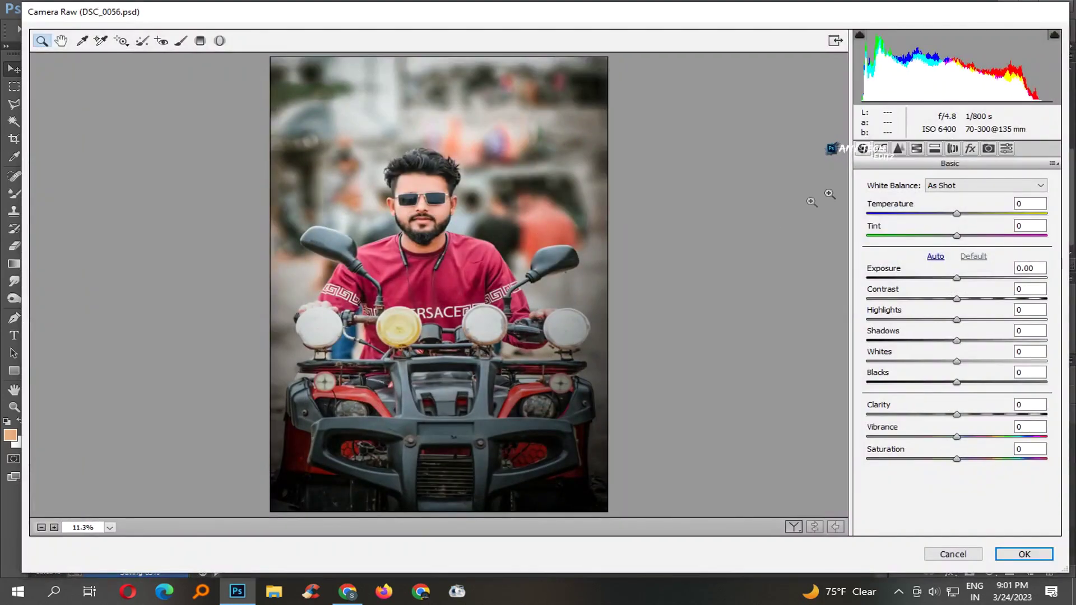
left_click(881, 150)
left_click(395, 233)
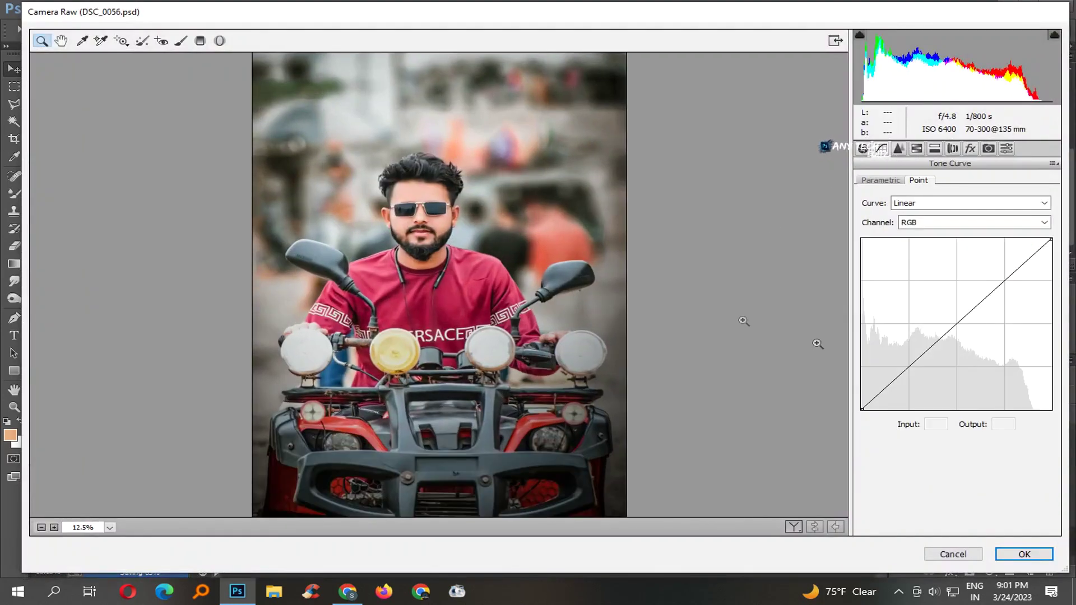
left_click(907, 387)
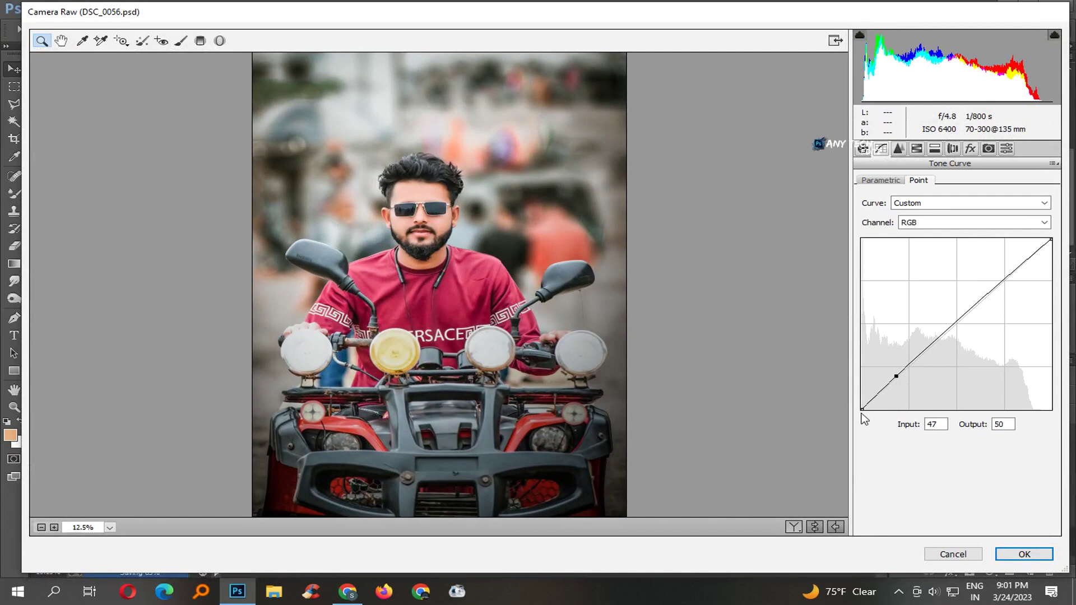
left_click_drag(872, 419, 868, 410)
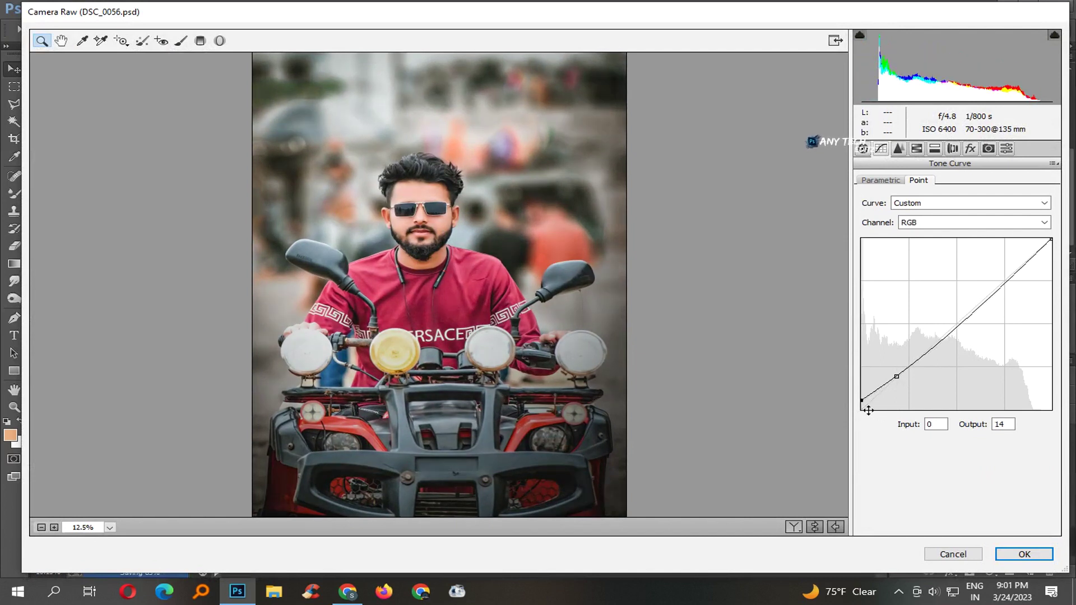
left_click_drag(1014, 294, 1020, 284)
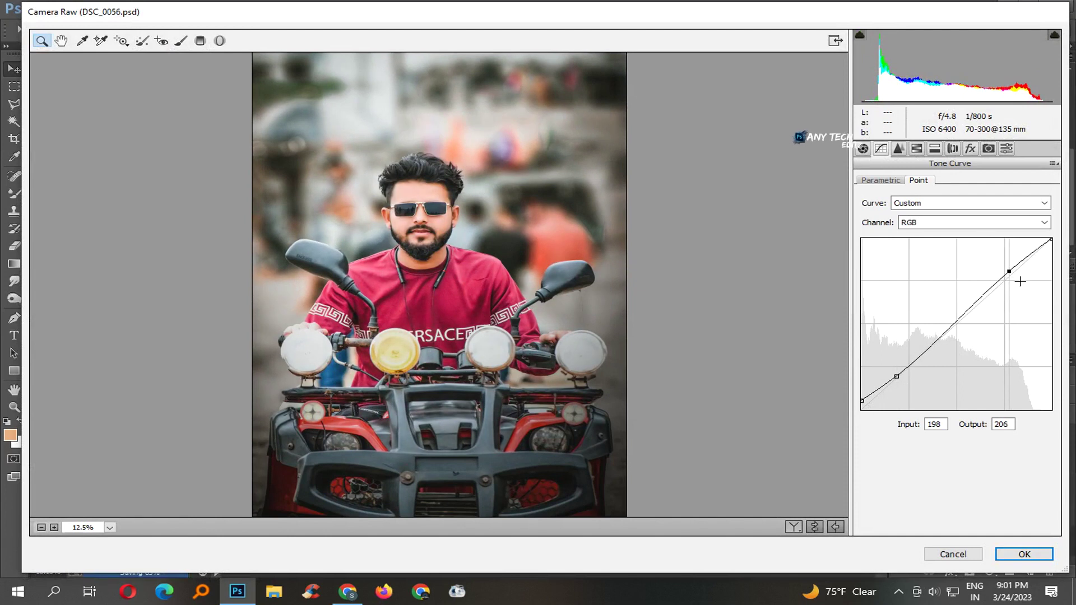
Shape the Blue channel's point curve with points 0/30, 57/62 and 208/210, and apply the Camera Raw filter
left_click(986, 222)
left_click(975, 265)
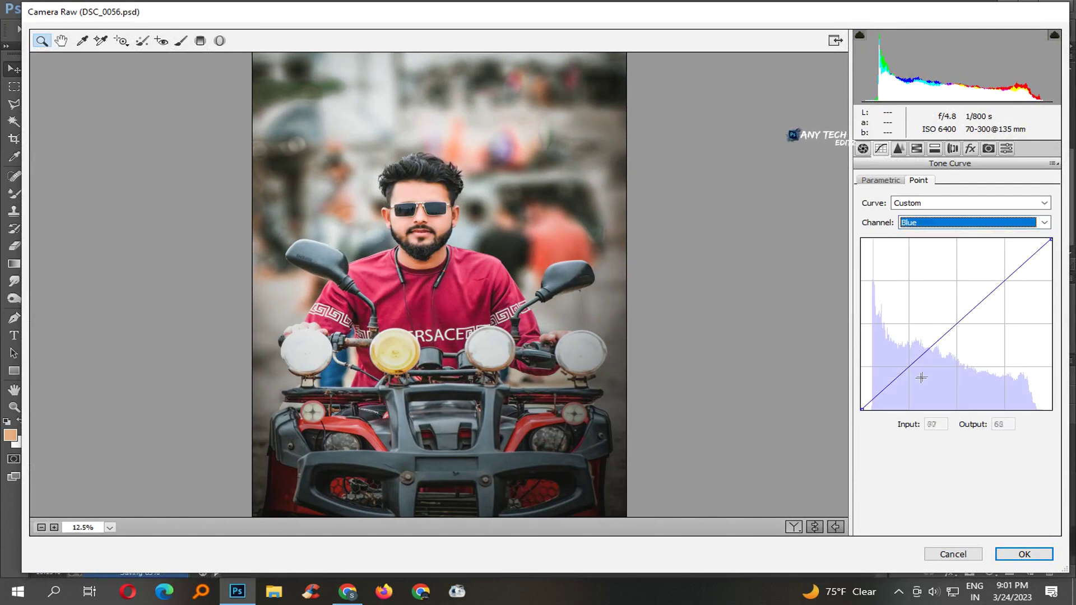
left_click(904, 368)
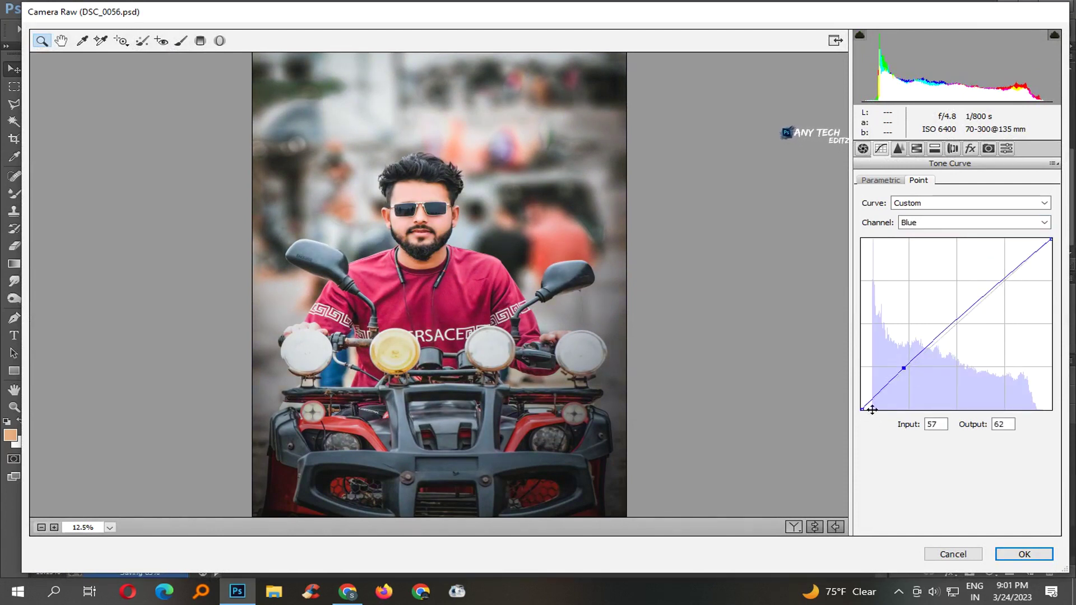
left_click_drag(872, 418, 872, 400)
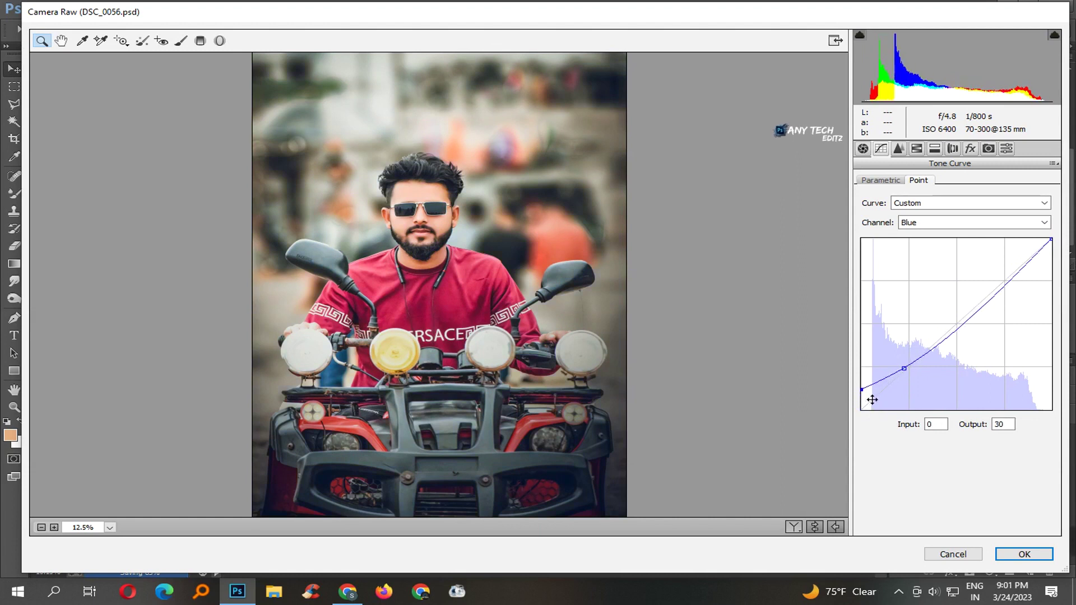
left_click_drag(1029, 287, 1028, 278)
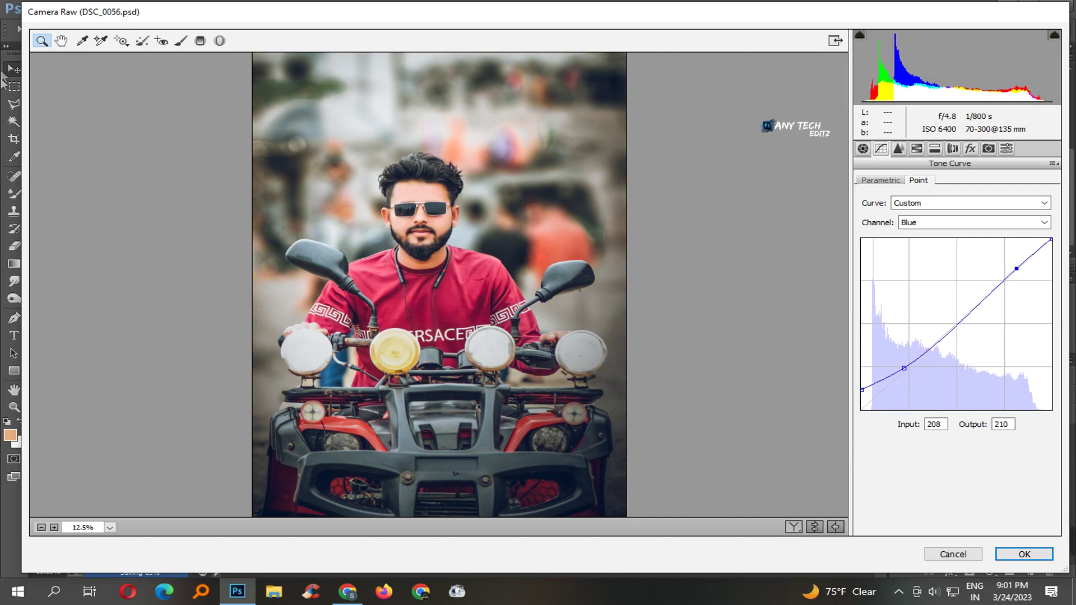
key("Return")
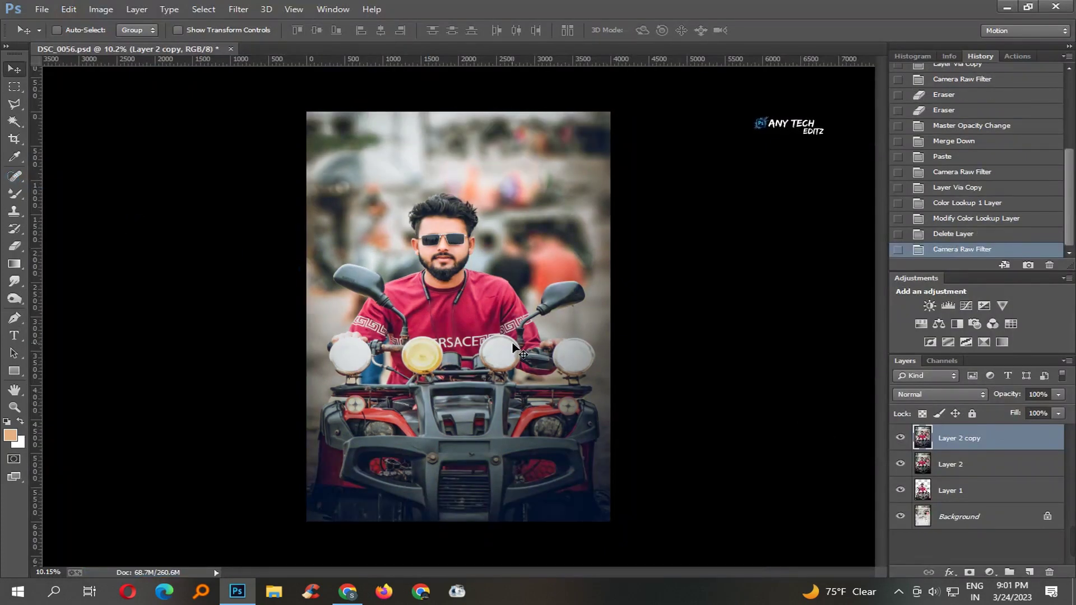
Toggle Layer 2 copy's visibility to compare the blue-toned grade and lower the layer's opacity to 78%
left_click_drag(527, 300, 552, 308)
left_click_drag(536, 228, 472, 348)
left_click_drag(494, 266, 565, 320)
left_click_drag(499, 215, 570, 237)
left_click_drag(519, 308, 480, 302)
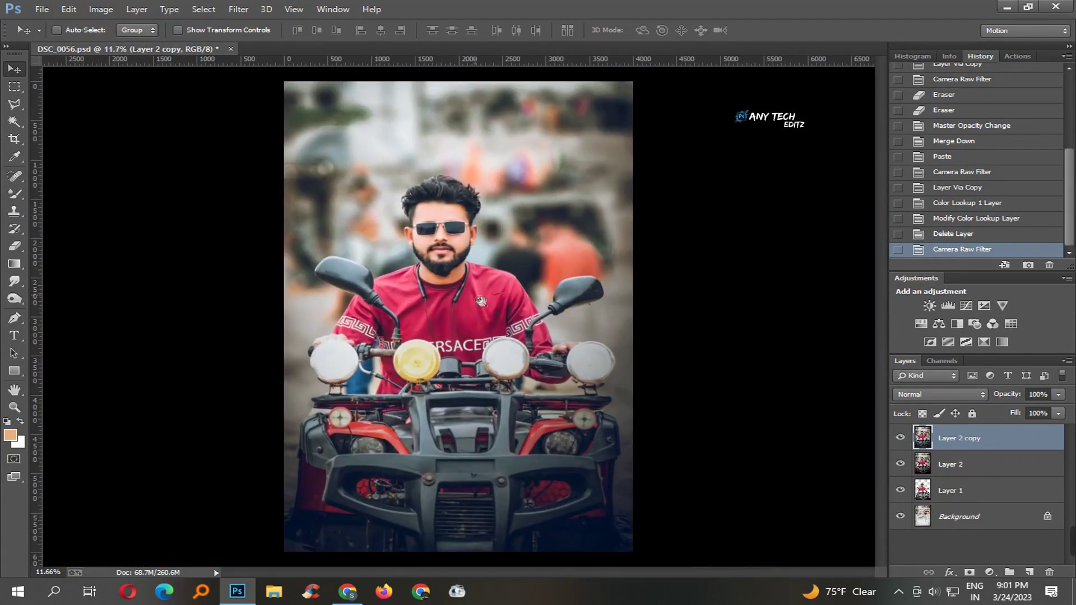
left_click(900, 439)
left_click(901, 438)
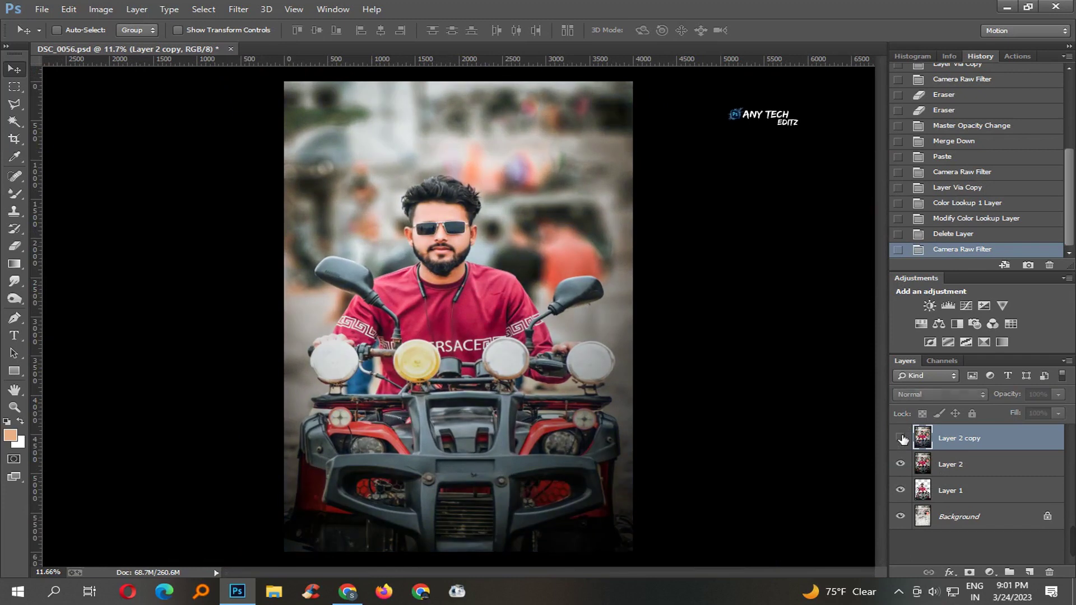
left_click(901, 439)
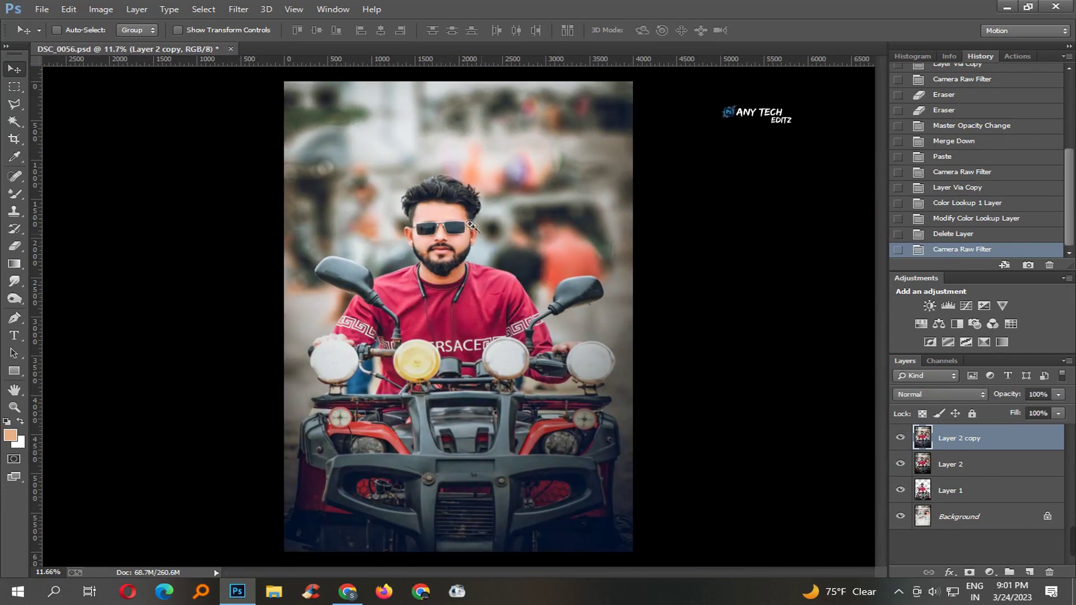
left_click(471, 225)
left_click(1041, 409)
left_click_drag(583, 241, 555, 275)
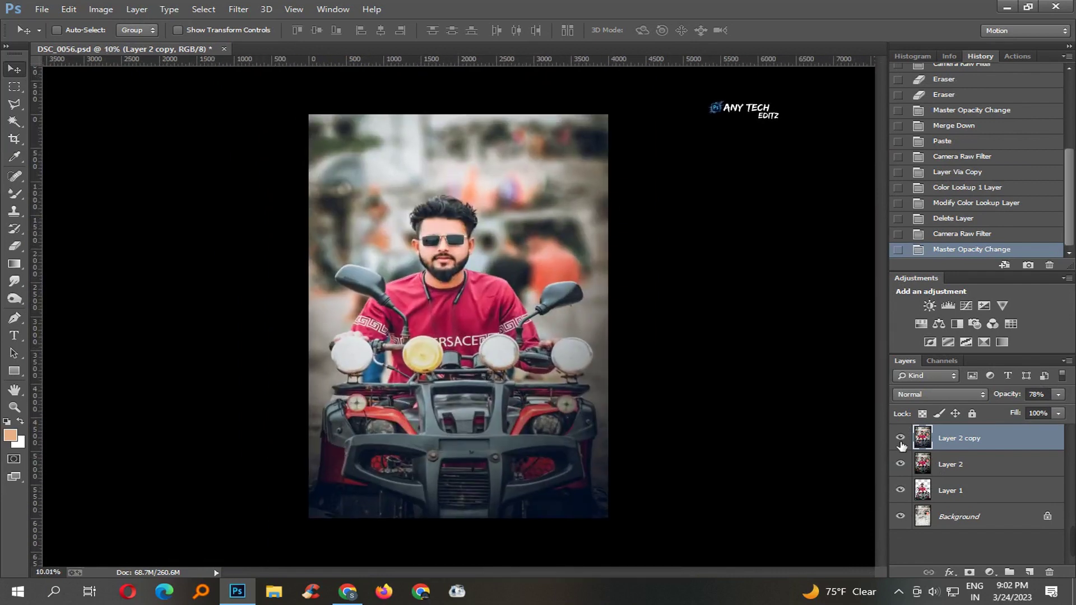
Merge Layer 2 copy down into Layer 2, compare it with the layer hidden, and save the document
key("e")
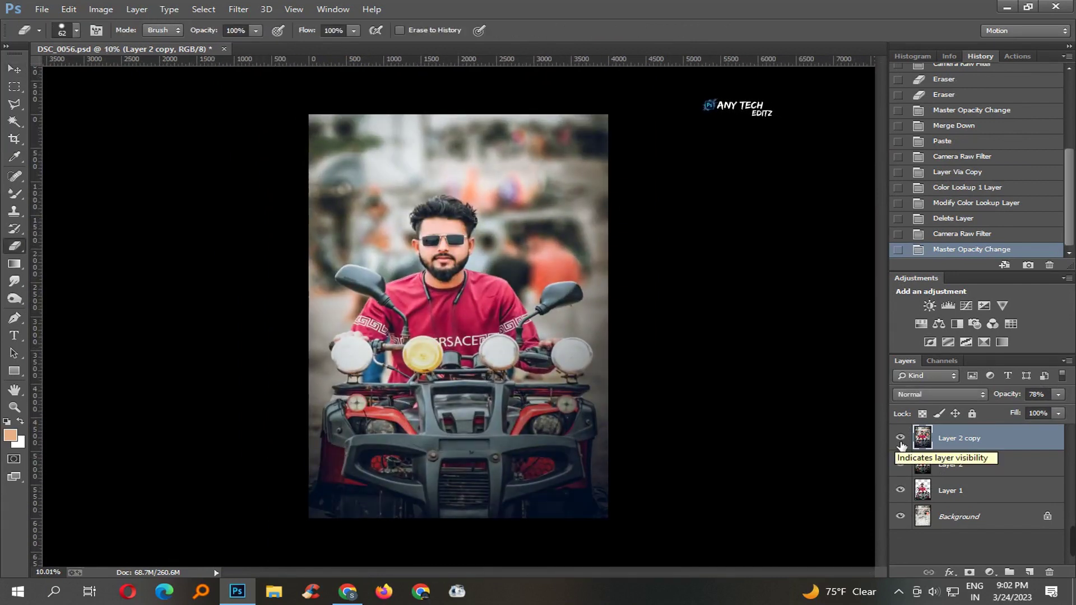
key("ctrl+e")
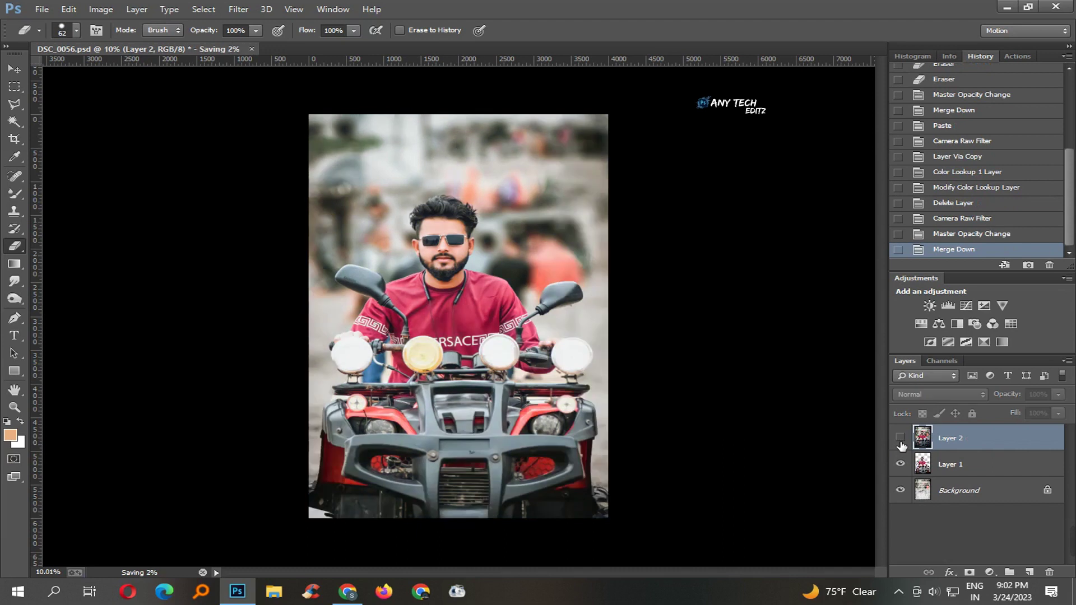
key("s")
scroll(524, 339, "down", 2)
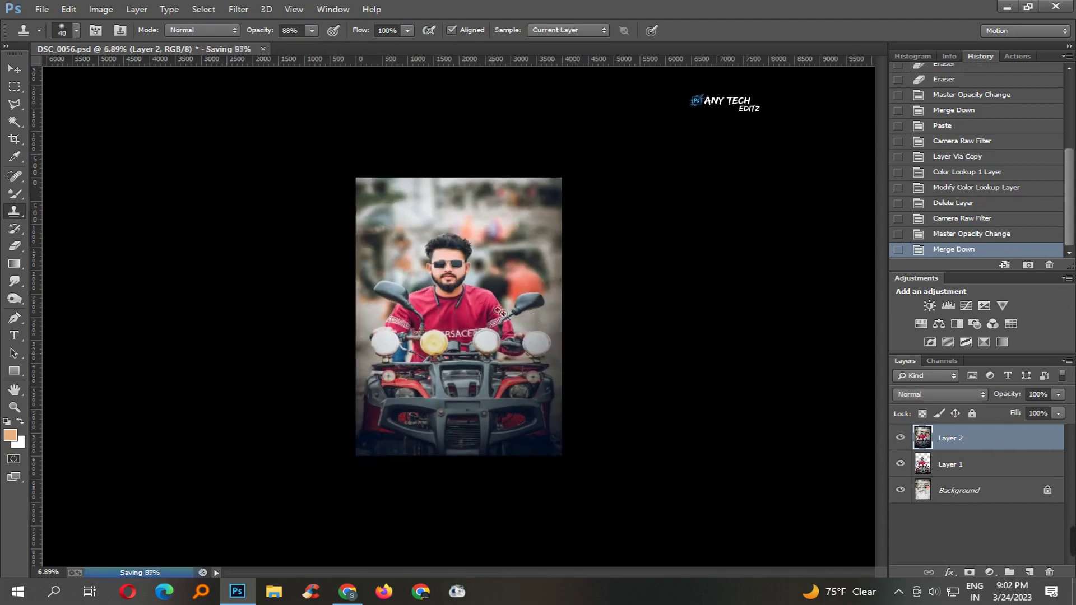
scroll(458, 320, "up", 3)
key("e")
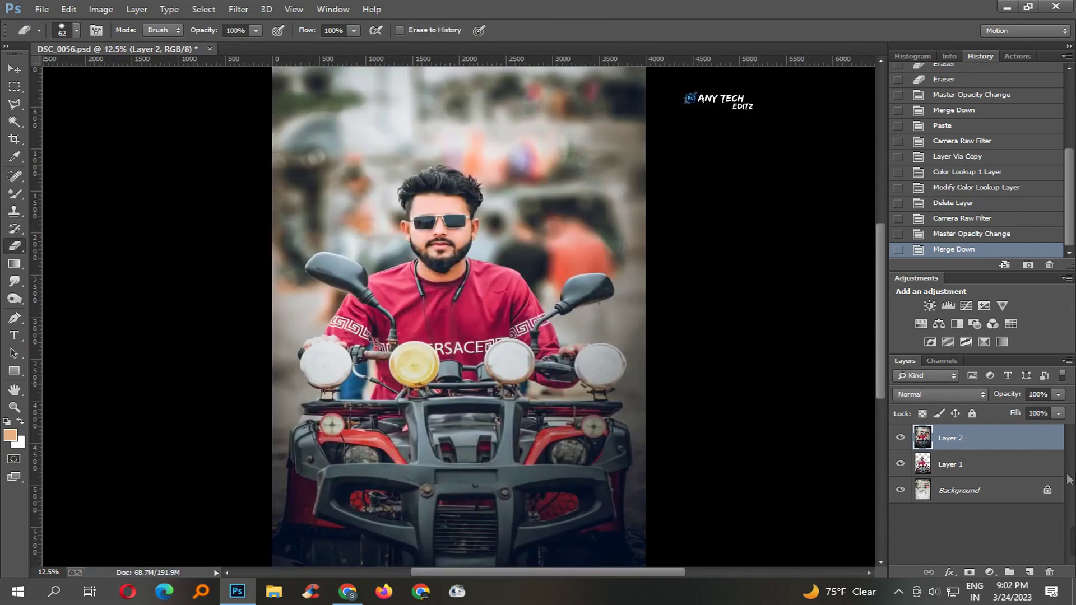
Add a new layer and paint a single soft brush dab in yellow fff000 on the background beside the man's head
left_click(1030, 573)
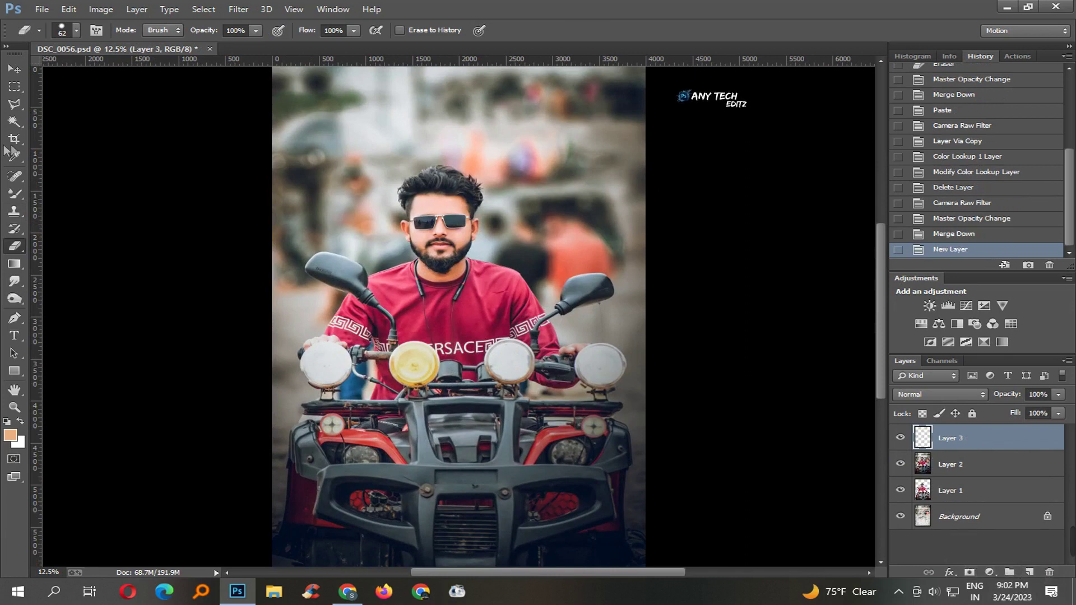
key("b")
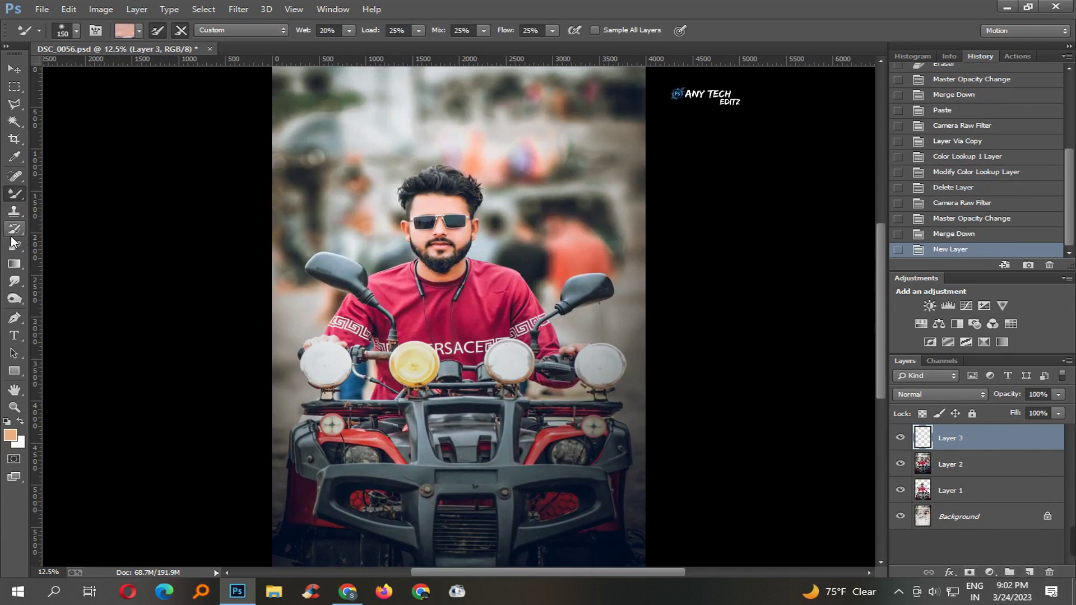
key("shift+b")
left_click(10, 440)
type("ff6d00")
left_click(889, 280)
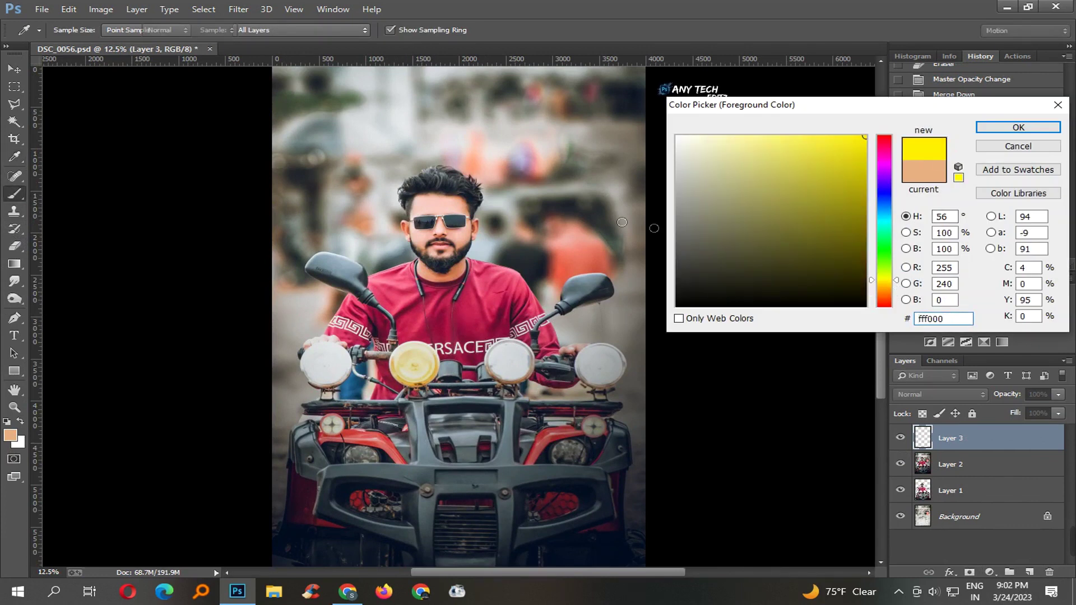
key("Return")
left_click(370, 235)
Enlarge the yellow dab into a wide glow with Free Transform and set Layer 3's blending mode to Screen
key("v")
key("ctrl+t")
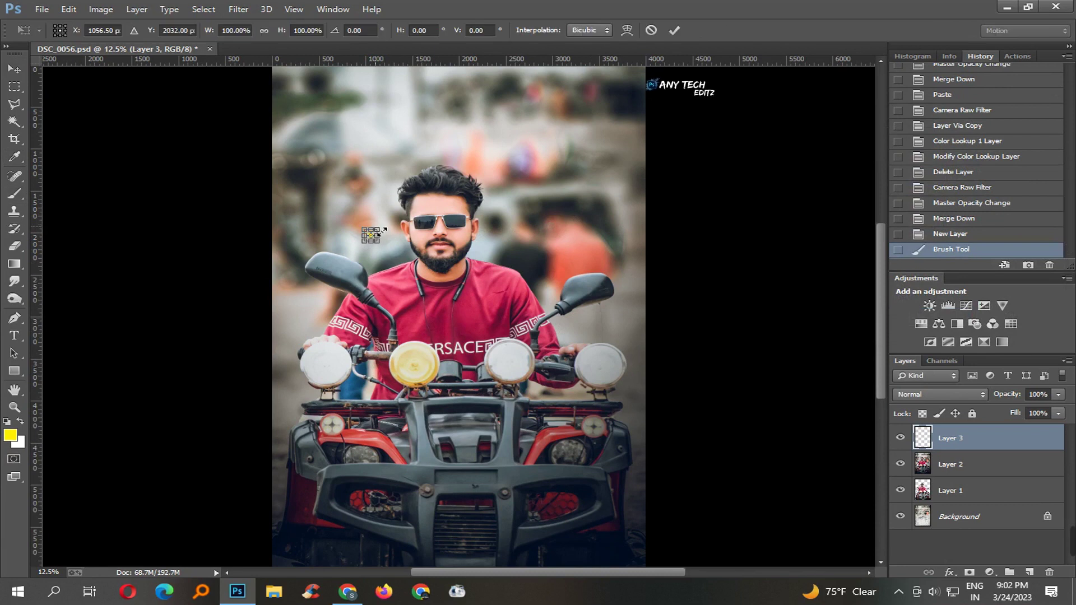
left_click_drag(377, 228, 481, 133)
key("Return")
left_click(954, 395)
left_click(912, 155)
Move the glow to the photo's upper-left background and shift its colour to a pinkish tint with Hue/Saturation
left_click_drag(419, 216, 421, 186)
scroll(406, 342, "down", 3)
key("ctrl+u")
left_click_drag(825, 194, 777, 237)
key("Return")
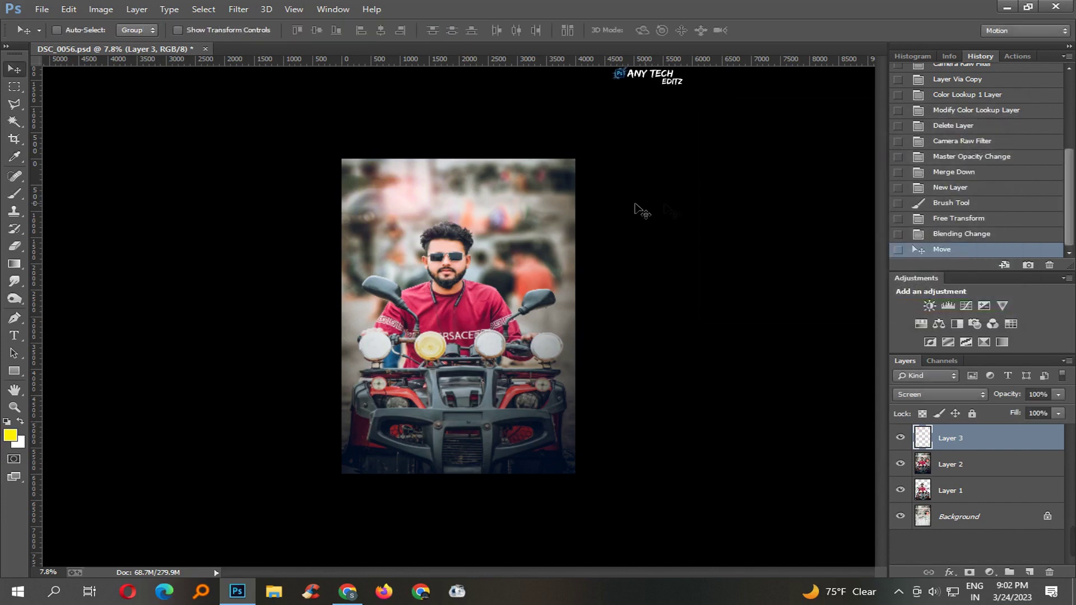
Enlarge the pinkish glow on Layer 3 with Free Transform and shift it down toward the photo's left side
scroll(568, 228, "up", 1)
key("ctrl+t")
left_click_drag(486, 252, 514, 278)
left_click_drag(521, 331, 416, 408)
key("Return")
Rotate the glow to about -137° with Free Transform and position it along the photo's left edge
key("ctrl+t")
left_click_drag(597, 314, 268, 270)
key("Return")
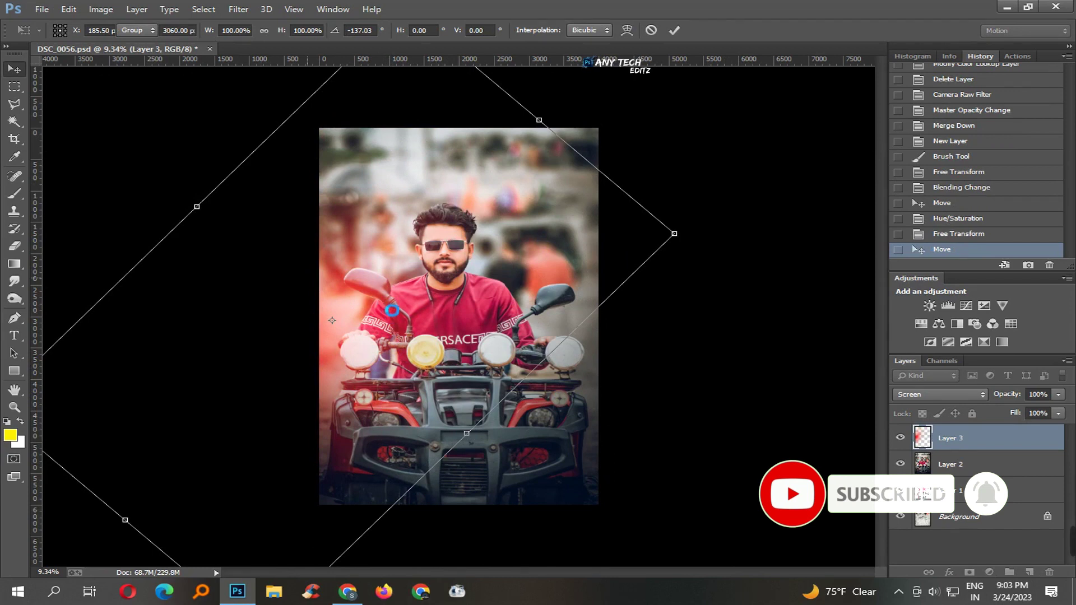
key("Return")
left_click_drag(391, 310, 403, 288)
Lower Layer 3's opacity to 42% and reposition the glow on the photo's left-hand background
scroll(402, 288, "up", 1)
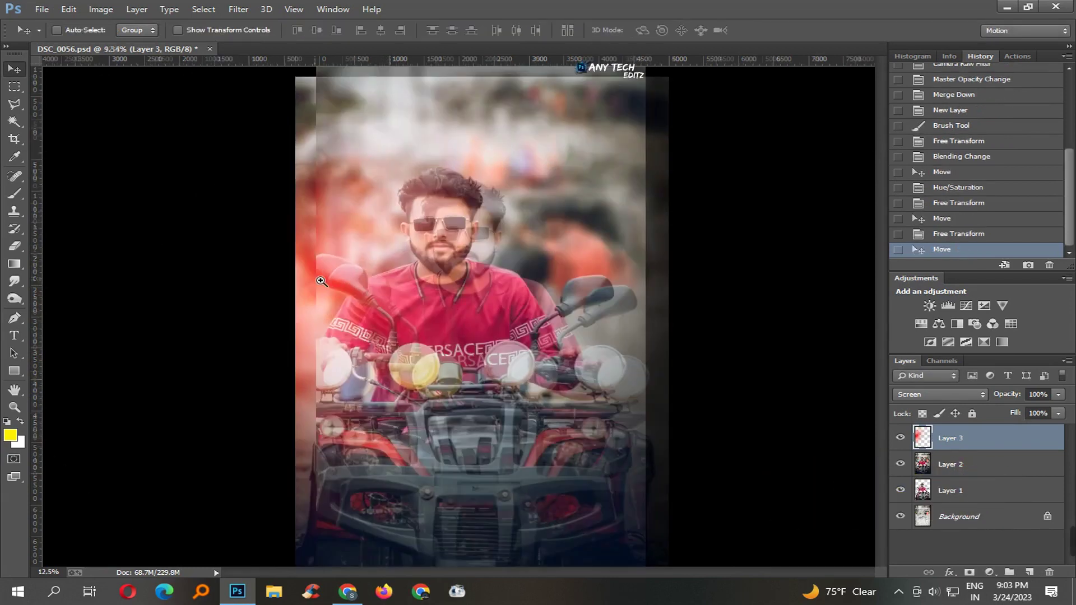
left_click_drag(1017, 397, 980, 405)
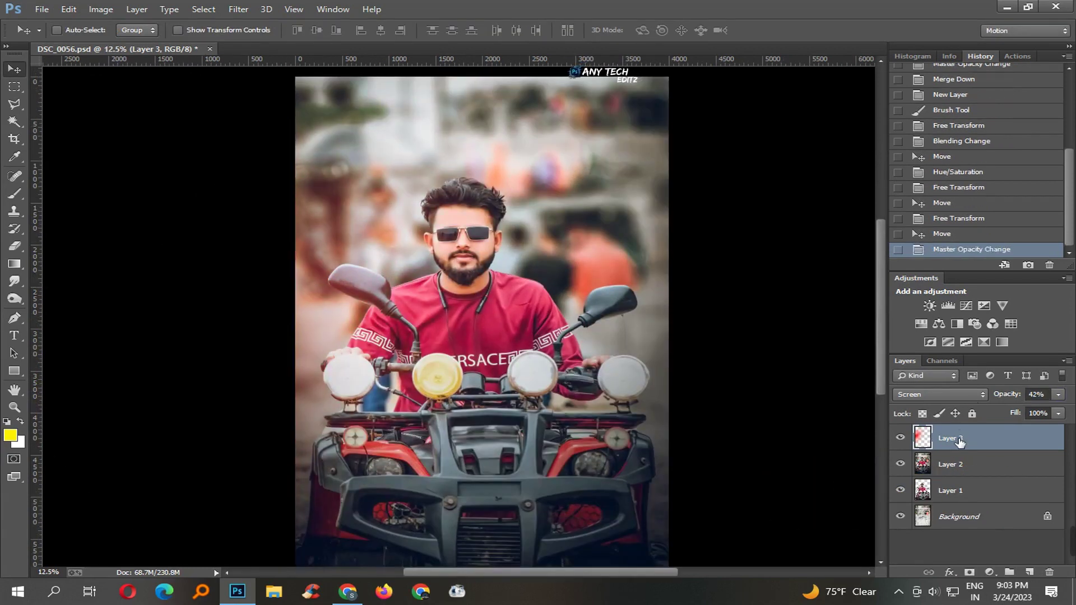
left_click(900, 439)
left_click(900, 438)
left_click_drag(381, 351, 364, 322)
left_click_drag(432, 303, 442, 382)
Compare the photo with and without the glow, and merge Layer 3 down into Layer 2
left_click(901, 442)
left_click(901, 442)
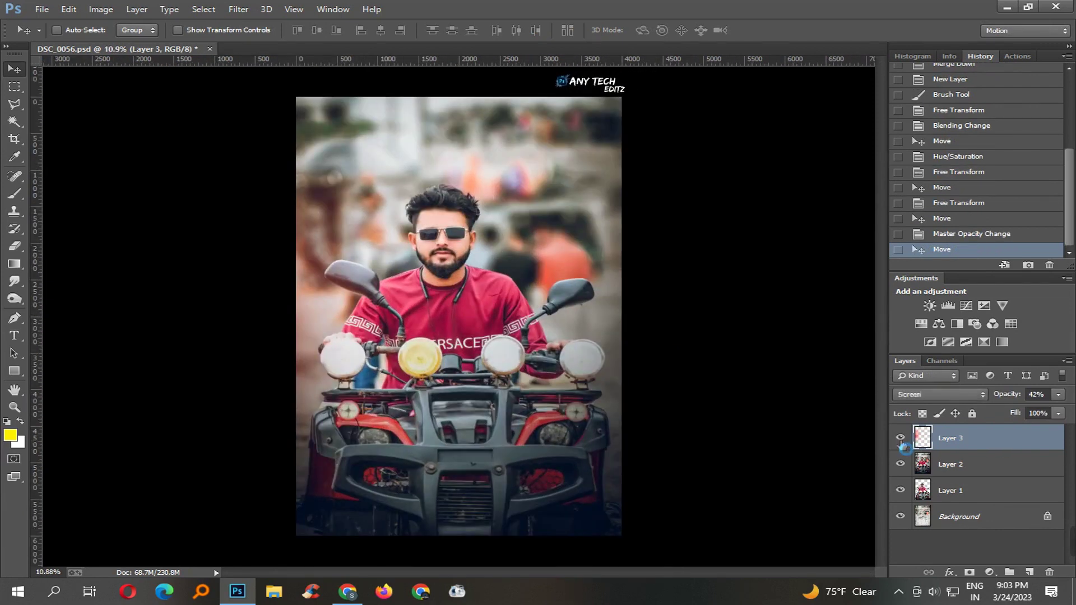
key("ctrl+e")
left_click(901, 442)
Crop the document to its canvas bounds and save it
key("c")
key("Return")
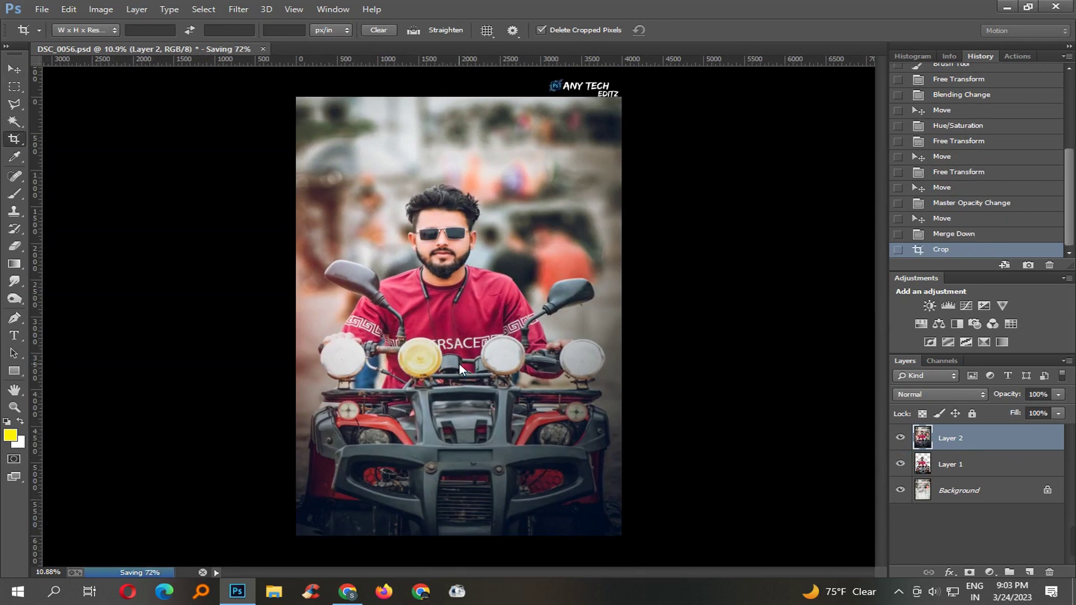
key("v")
key("ctrl+s")
Apply Noiseware Professional to Layer 2 with the Default settings after checking the man's face in the preview at 50%
left_click(237, 9)
mouse_move(291, 342)
left_click(504, 343)
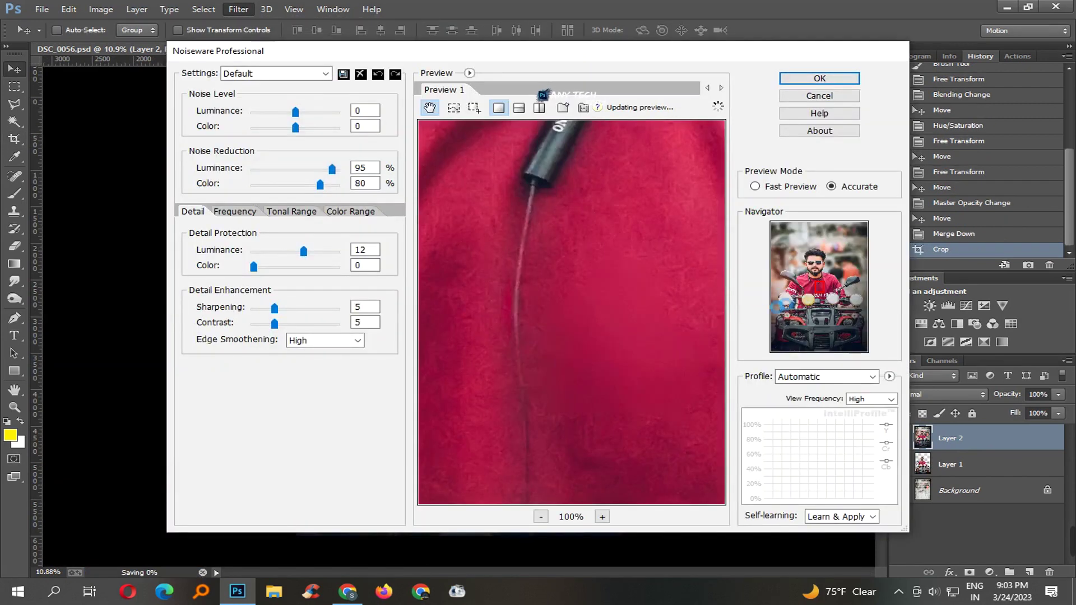
scroll(816, 271, "down", 1)
left_click_drag(815, 270, 811, 264)
left_click_drag(658, 305, 562, 327)
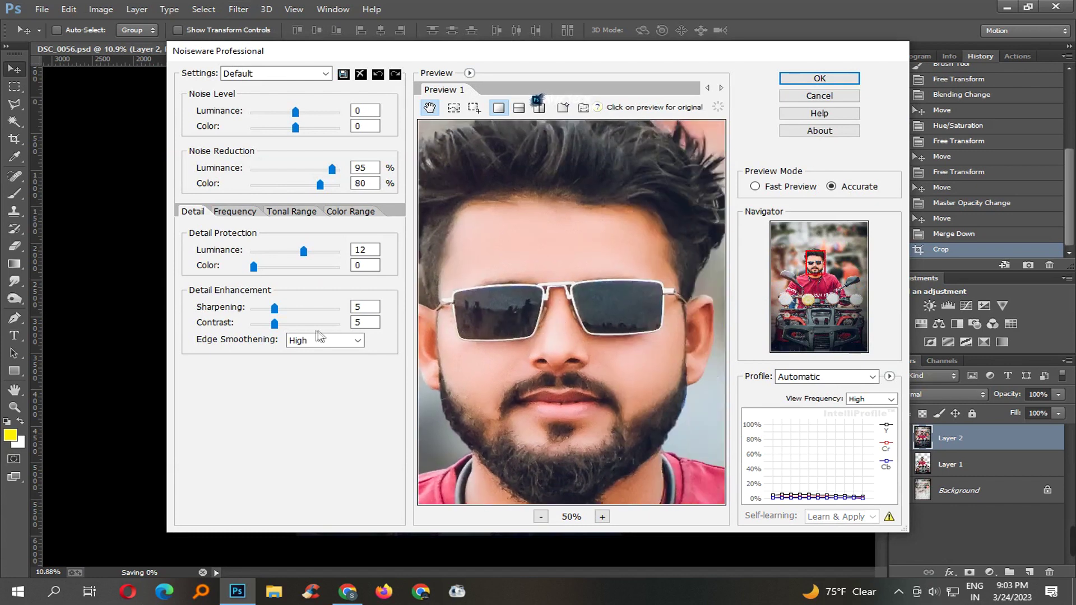
key("Return")
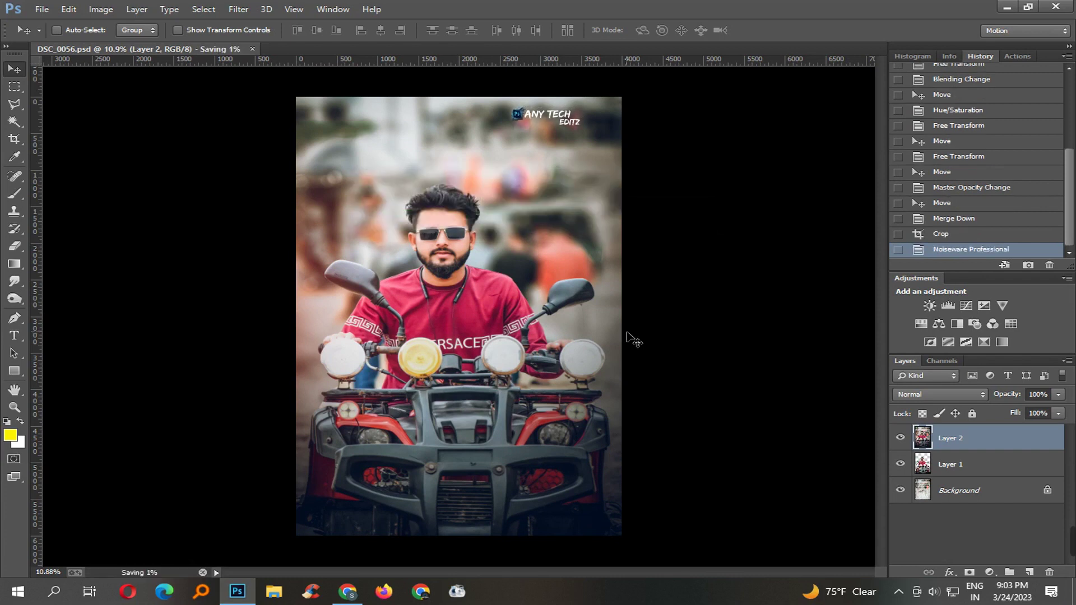
Open Layer 2 in the Camera Raw filter and set Contrast to +23, Shadows to -23 and Whites to -54
left_click(240, 9)
left_click(343, 88)
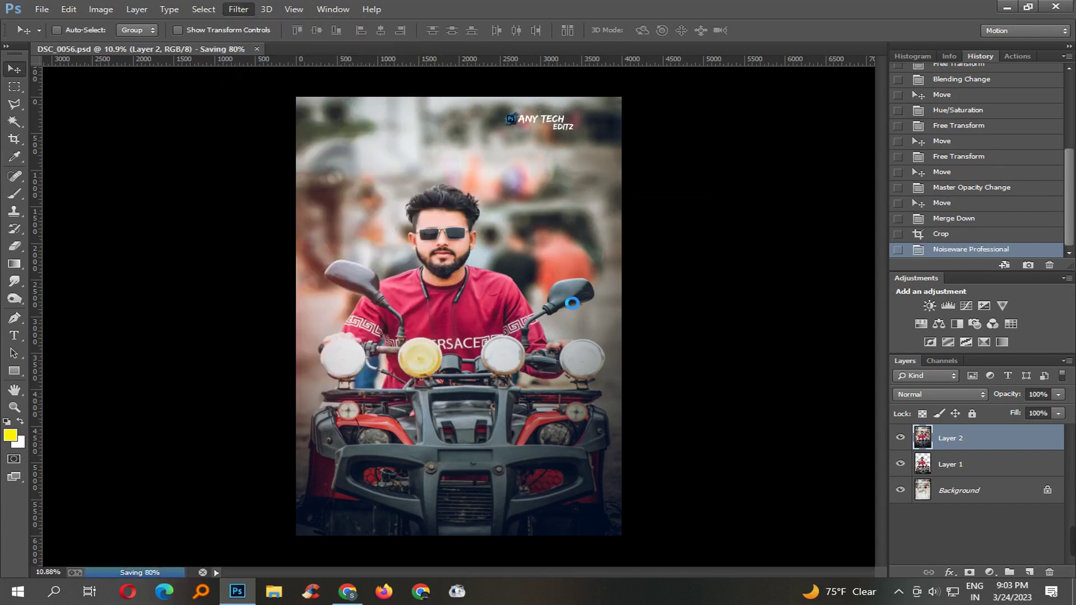
left_click_drag(956, 298, 978, 302)
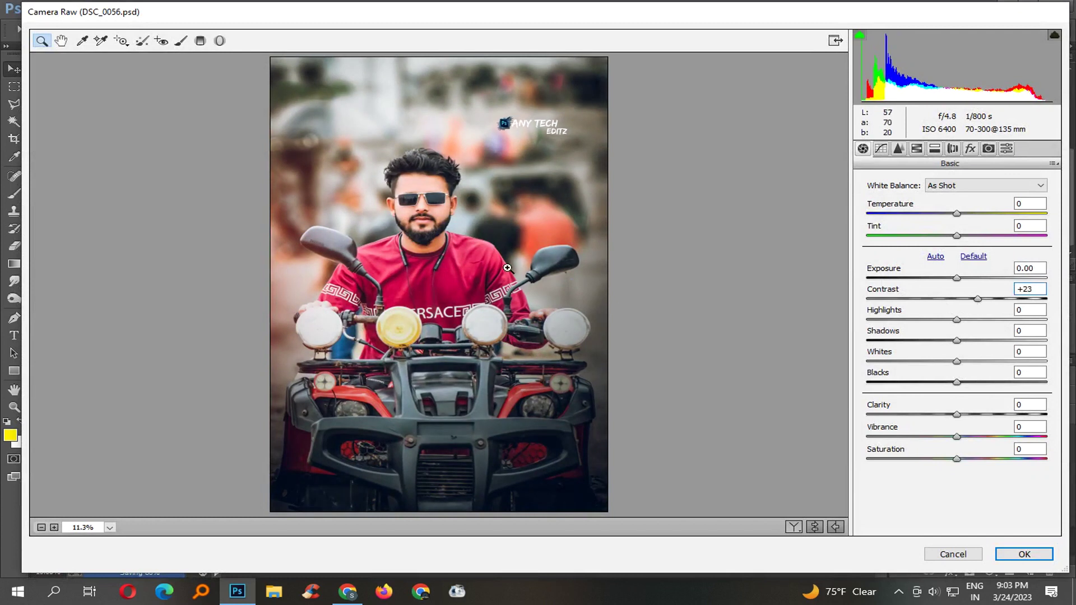
left_click(507, 267)
left_click_drag(951, 340, 908, 361)
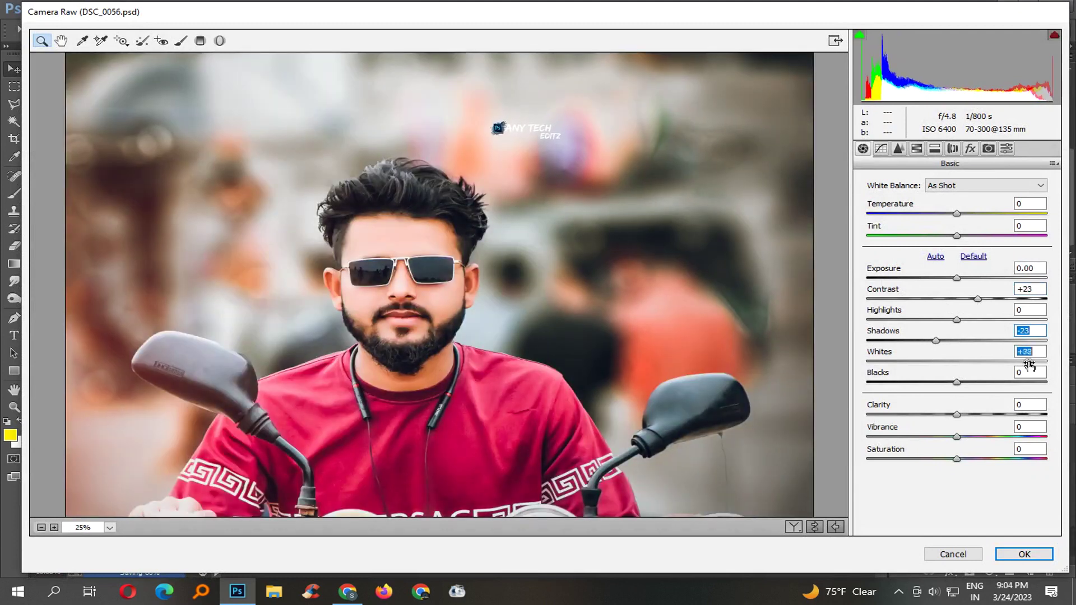
key("ctrl+minus")
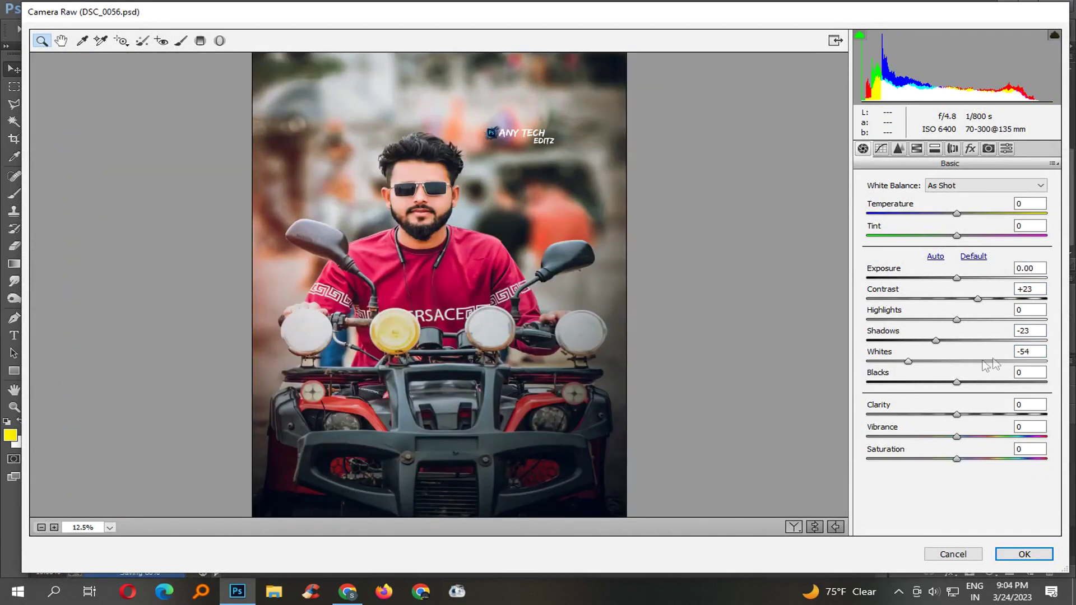
Set Blacks to +15, Clarity to +16, Temperature to -2 and the post-crop vignetting amount to about -9, and apply the filter
left_click_drag(960, 386, 984, 414)
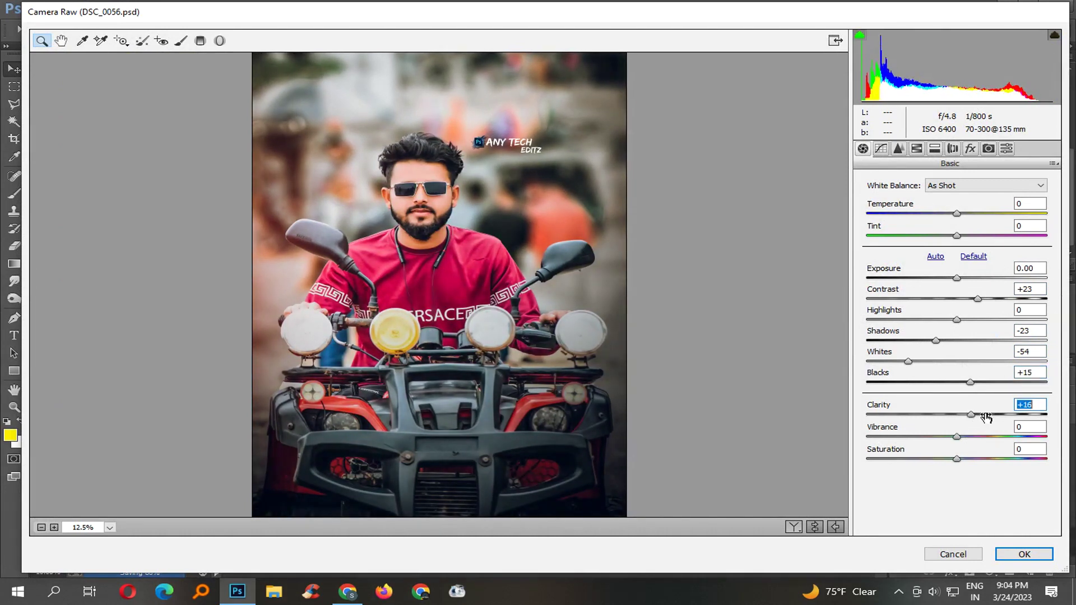
left_click_drag(954, 215, 956, 232)
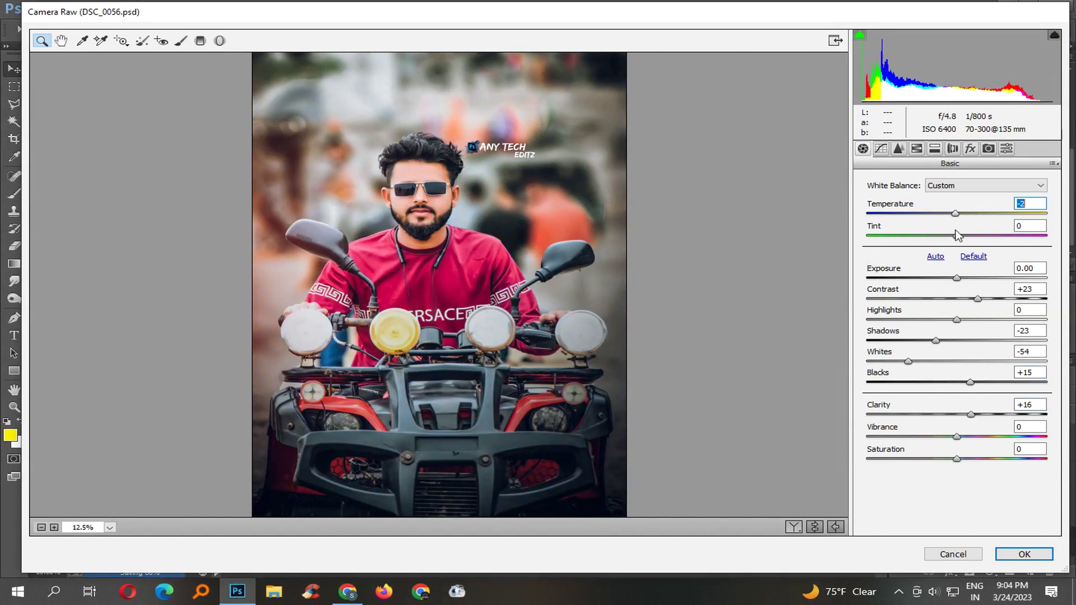
left_click(971, 148)
left_click_drag(957, 323, 952, 329)
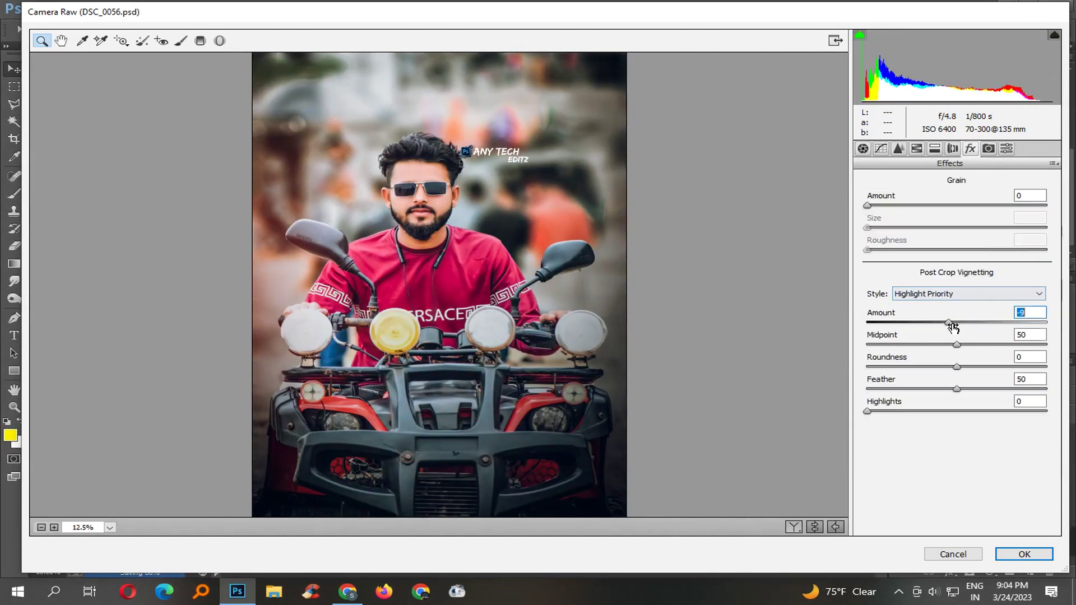
left_click(1024, 554)
Check the graded photo at different magnifications and save the document
key("ctrl+minus")
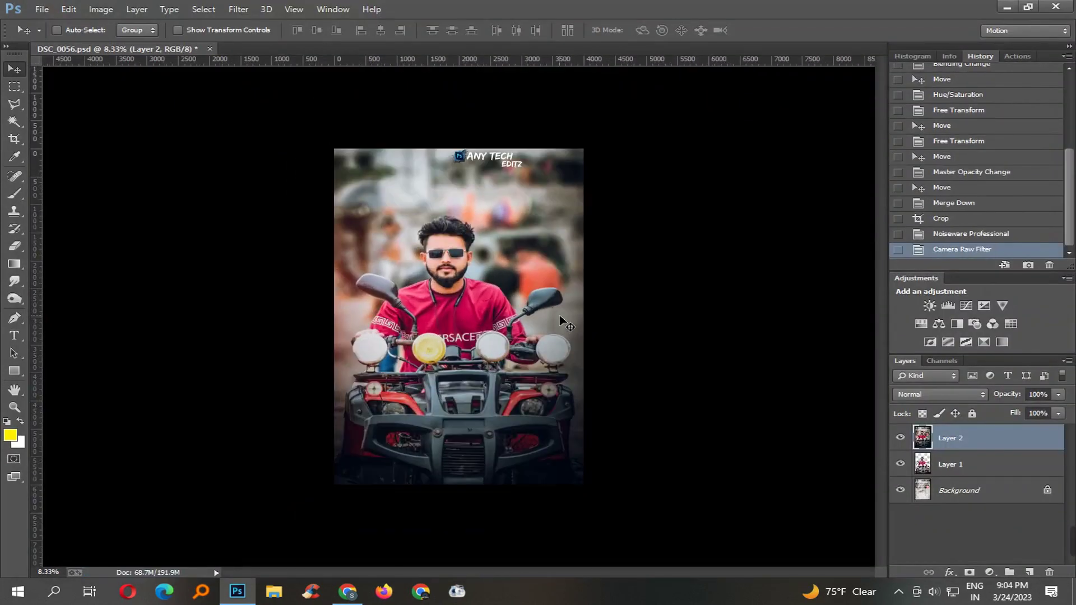
key("ctrl+plus")
key("ctrl+s")
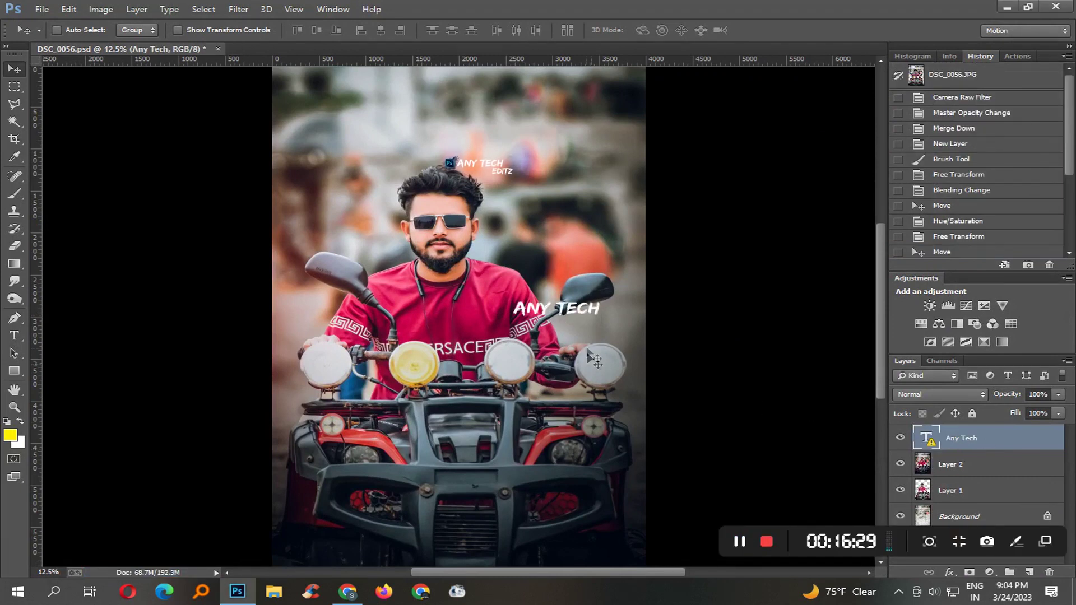
Move the Any Tech text to the photo's lower-left area and scale it to 59.80%
left_click_drag(594, 360, 374, 564)
key("ctrl+t")
key("Return")
left_click_drag(383, 510, 364, 513)
key("Return")
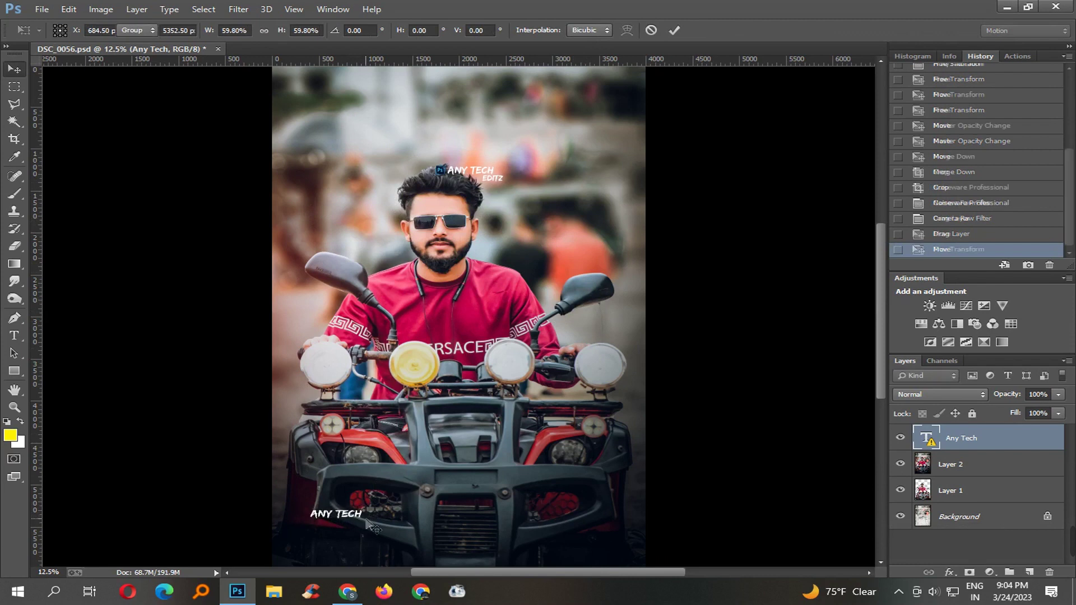
Move the Any Tech text into the photo's upper-left corner
scroll(476, 478, "down", 3)
left_click_drag(386, 419, 359, 201)
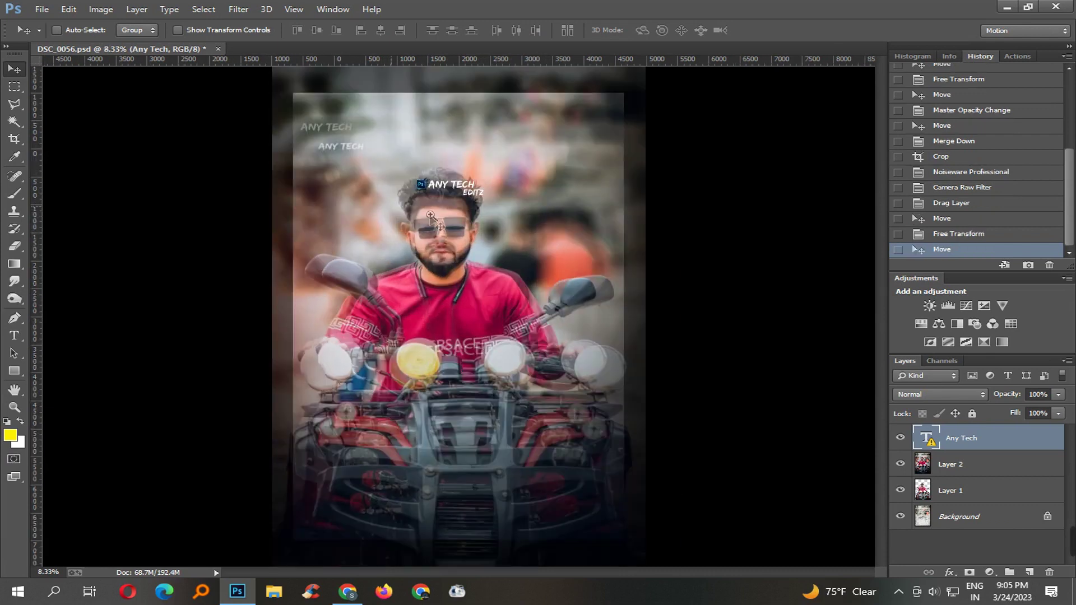
key("ctrl+minus")
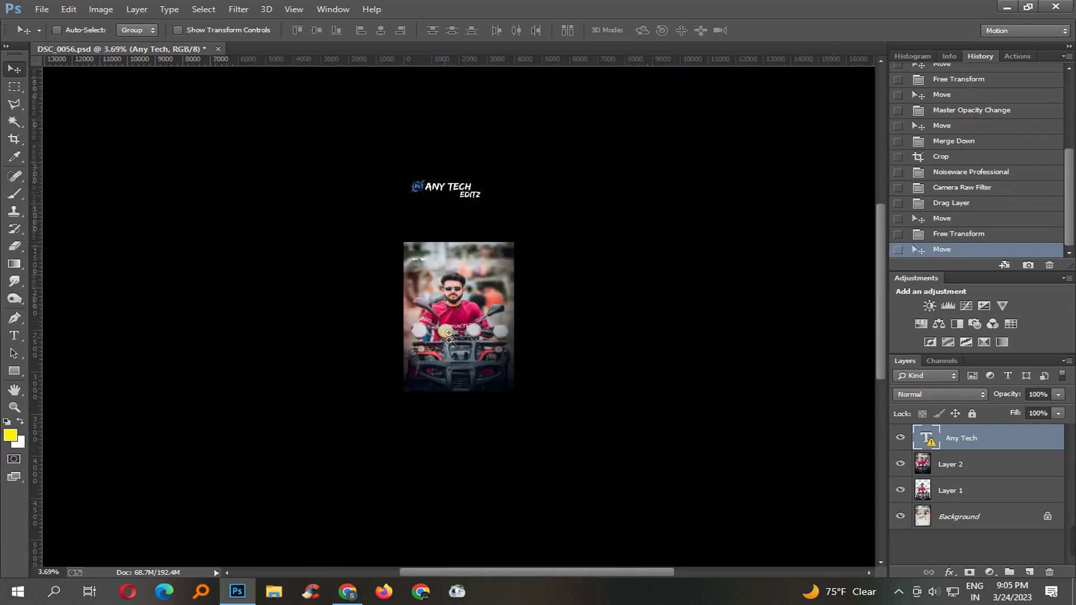
scroll(448, 333, "up", 3)
left_click_drag(466, 202, 447, 172)
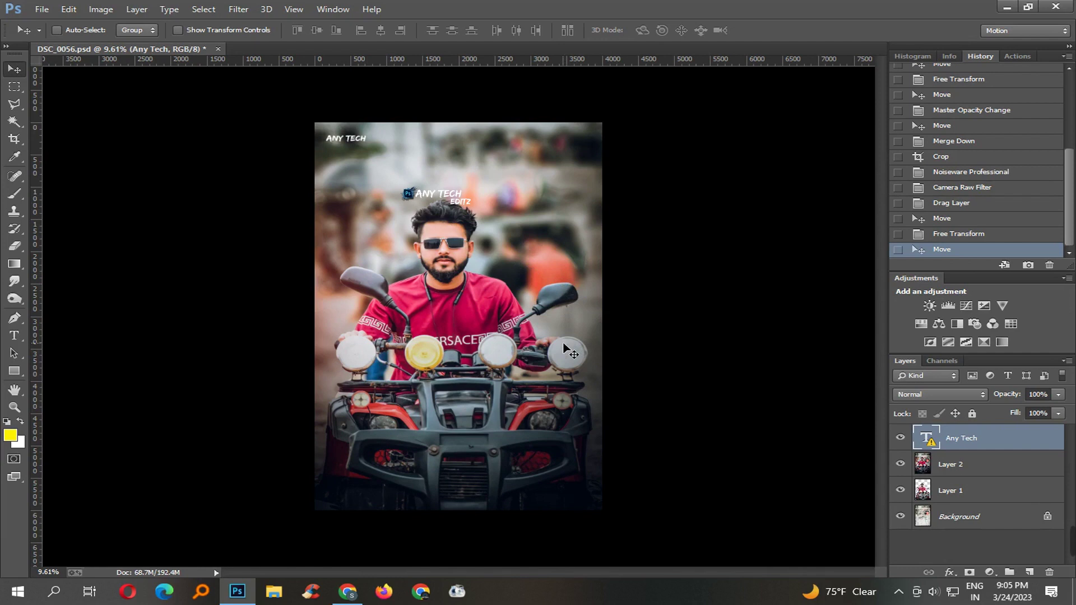
Save the layered document, and save a JPEG version of it in the ggg folder
key("ctrl+s")
key("ctrl+shift+s")
key("Return")
key("ctrl+shift+s")
left_click(199, 450)
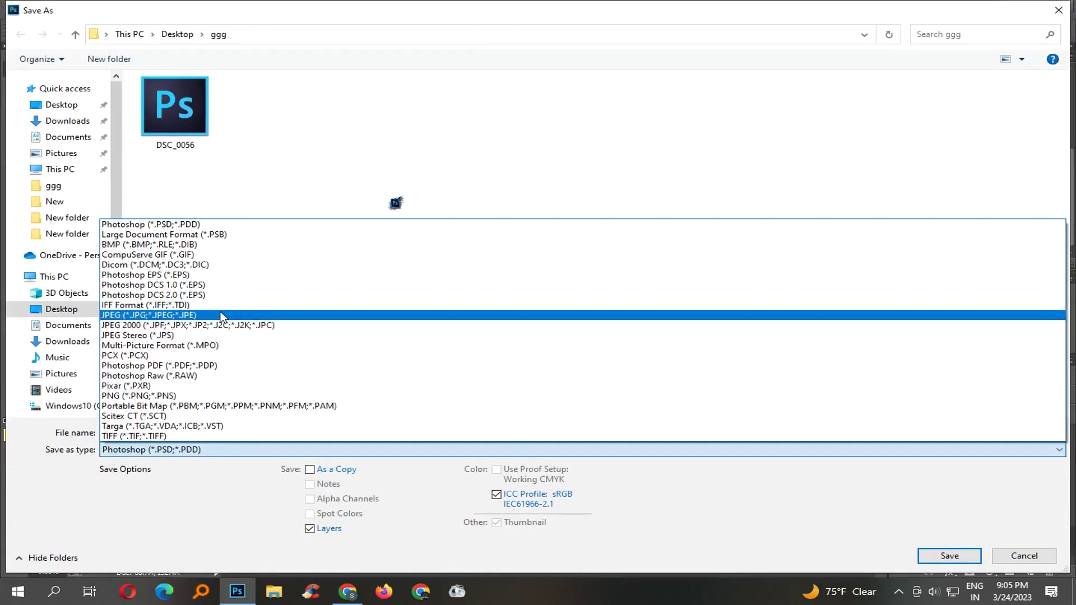
left_click(220, 315)
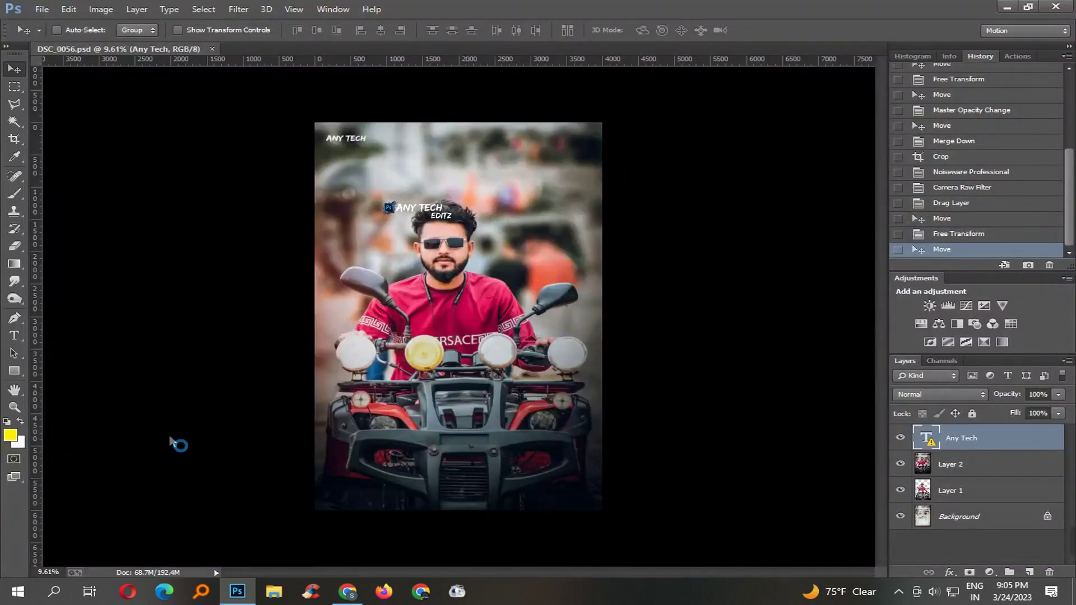